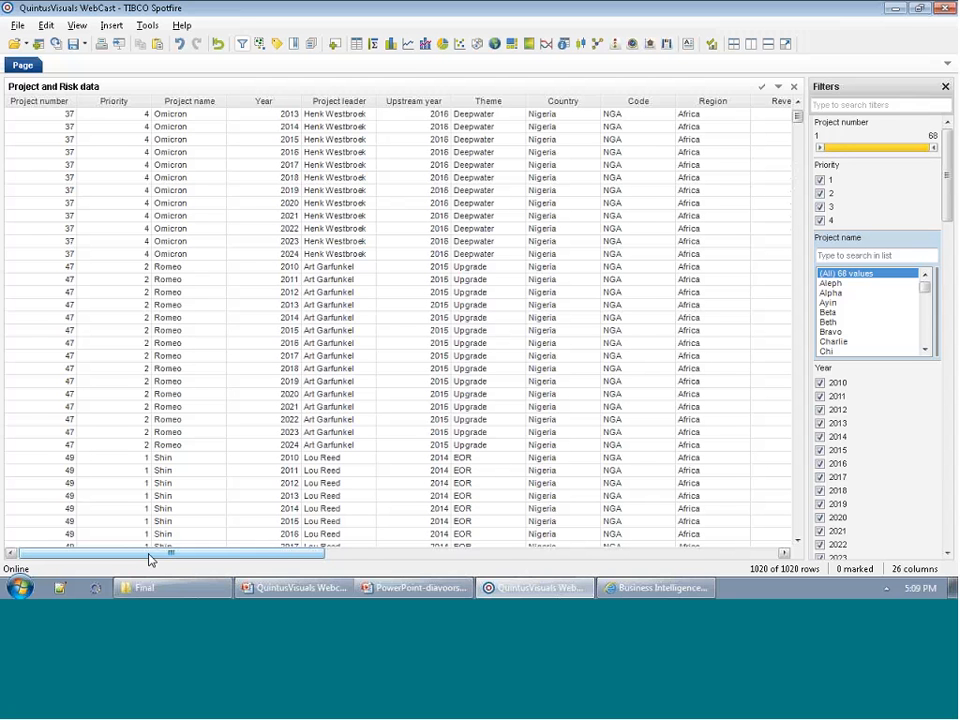
Examine the remaining columns of the Project and Risk data table, from the financial figures through the risk indicators.
left_click_drag(150, 556, 345, 585)
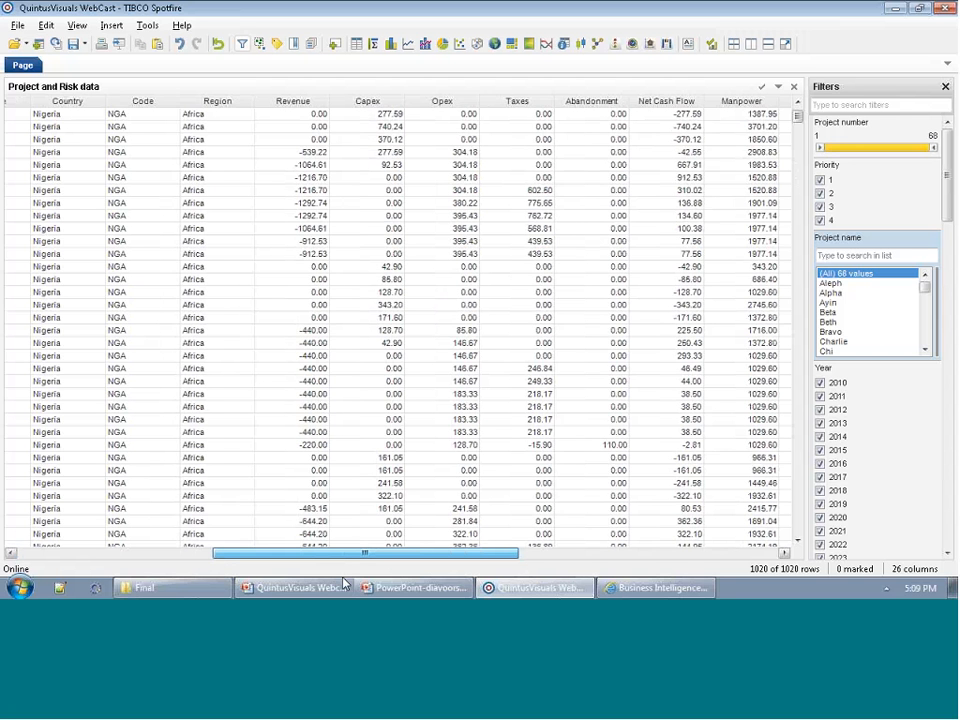
left_click_drag(345, 585, 629, 590)
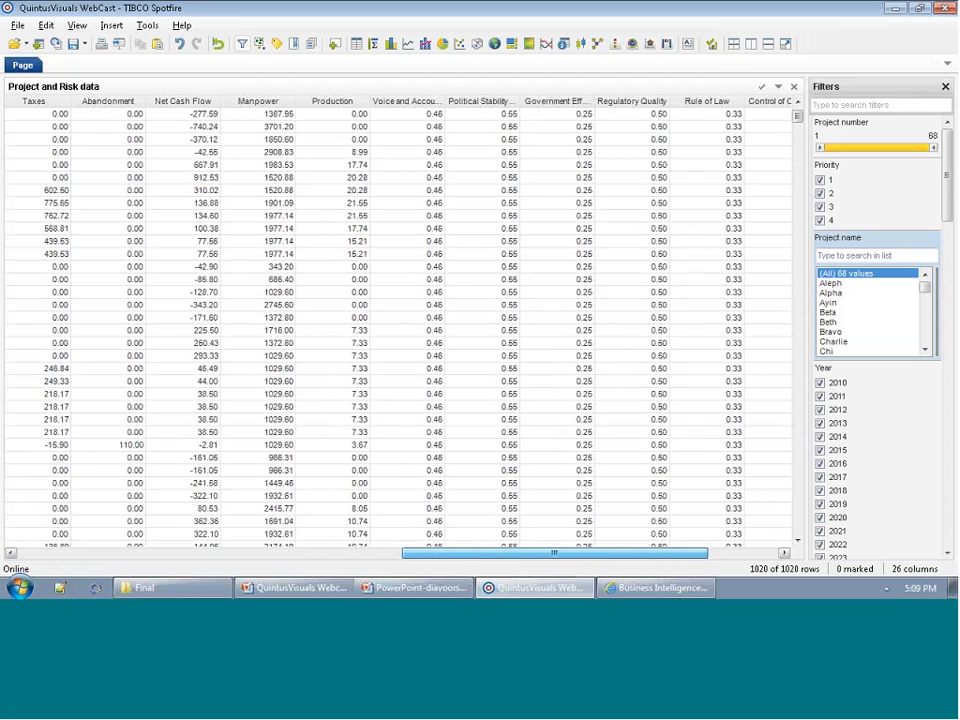
left_click_drag(553, 553, 565, 553)
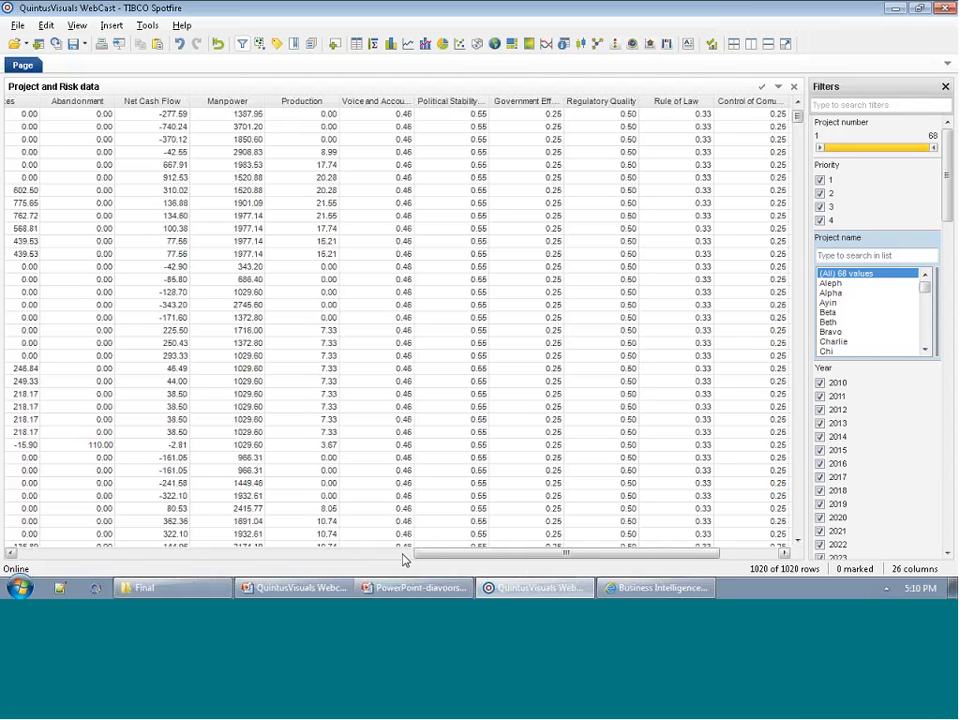
Add a new page to the analysis and insert a Speed Dial visualization on it.
right_click(62, 67)
left_click(87, 97)
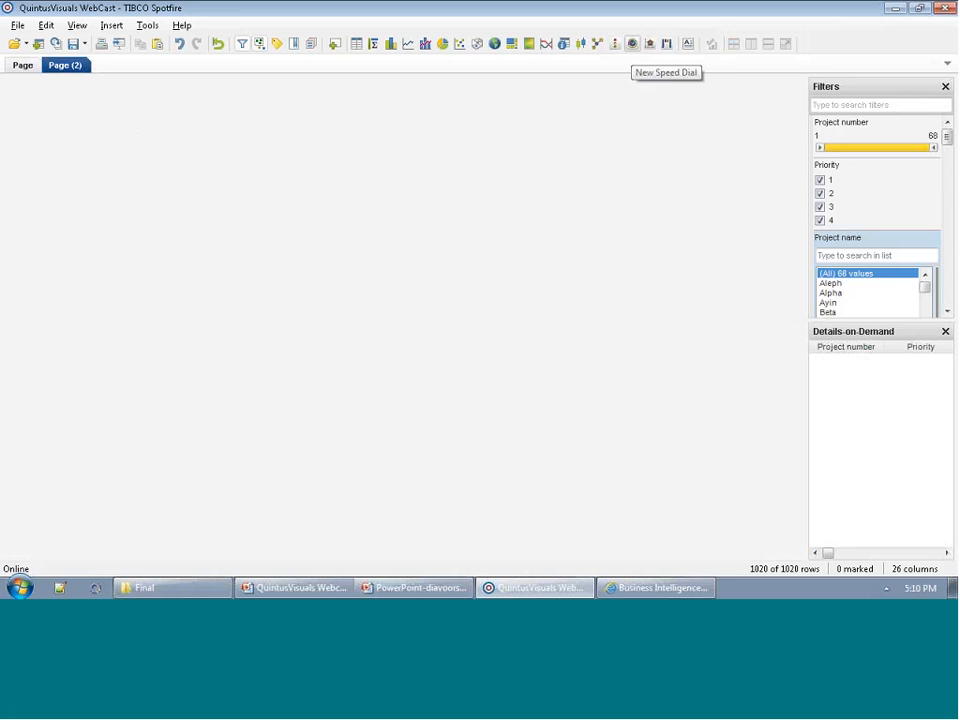
left_click(632, 44)
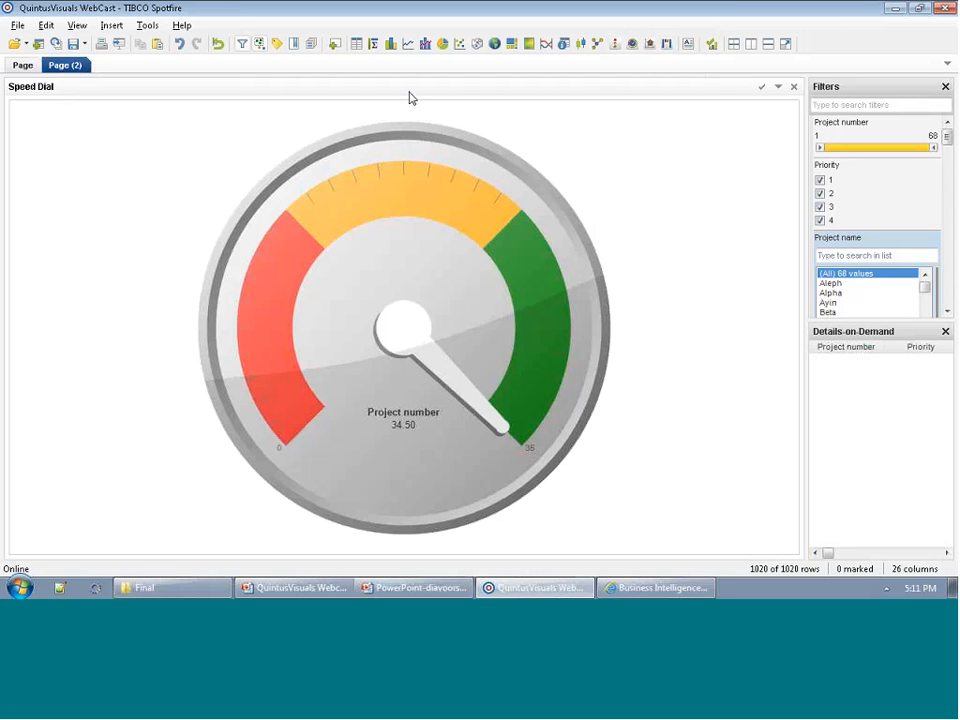
In the speed dial's properties, set the displayed value to the Average Risk column.
double_click(500, 90)
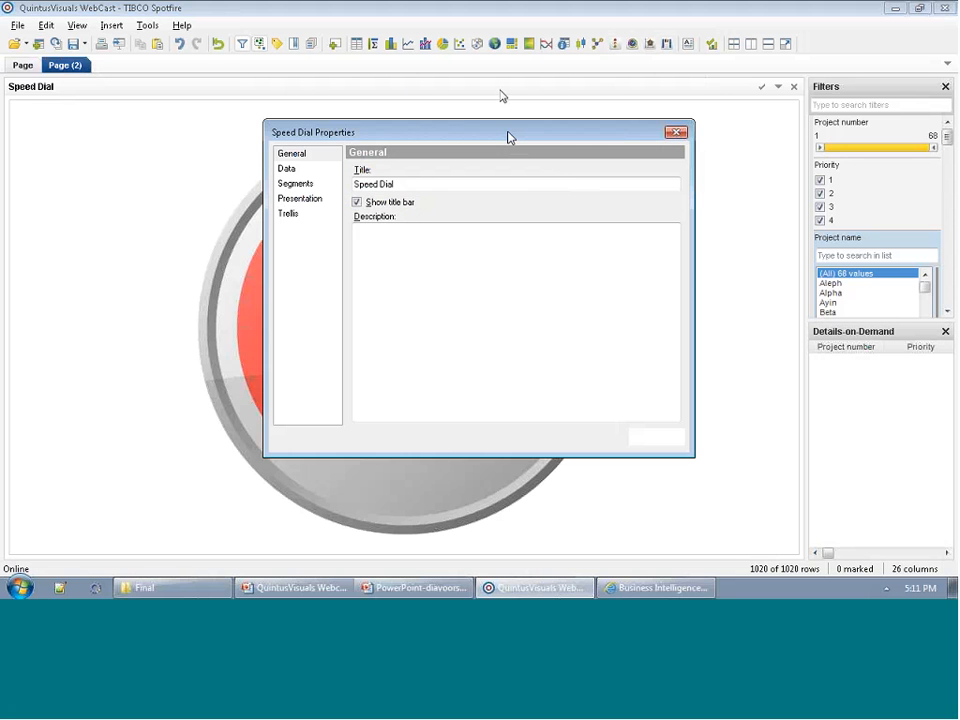
left_click_drag(504, 137, 679, 77)
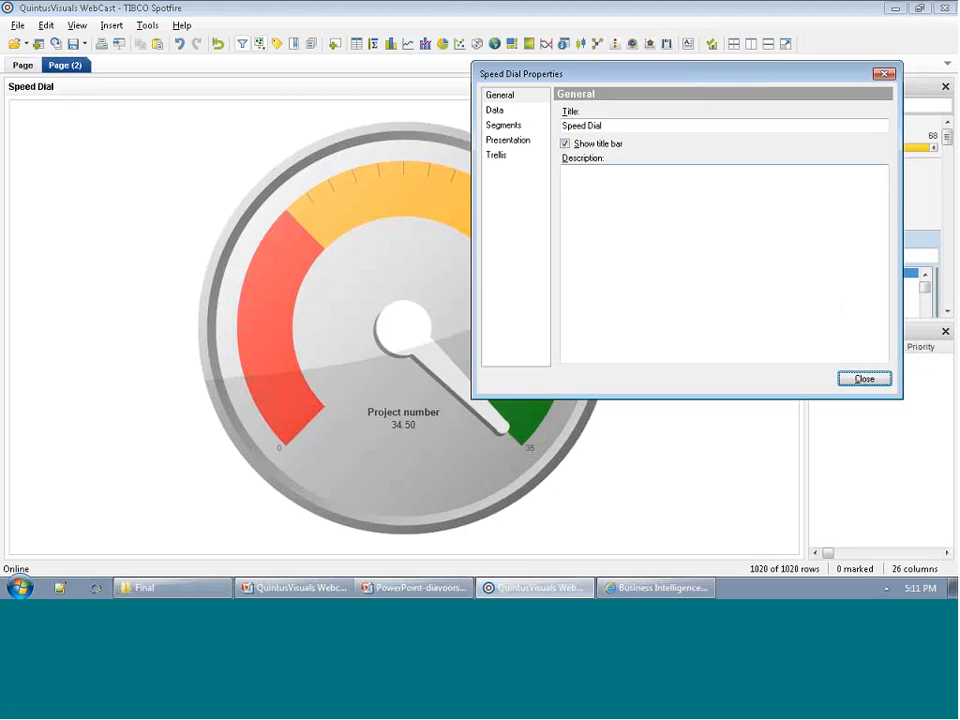
left_click(509, 112)
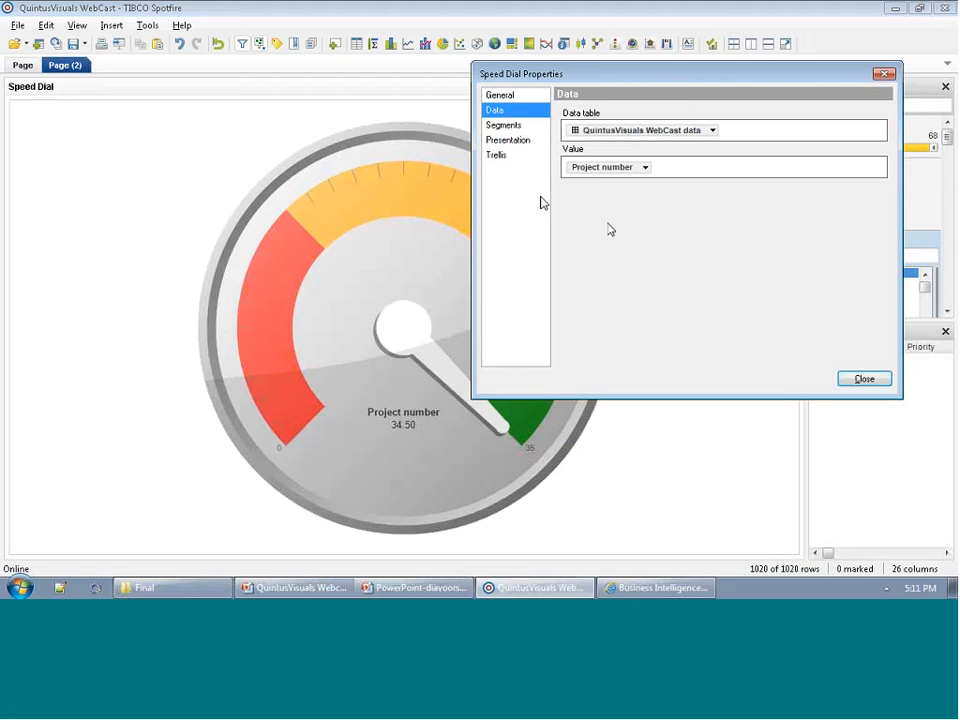
left_click(646, 168)
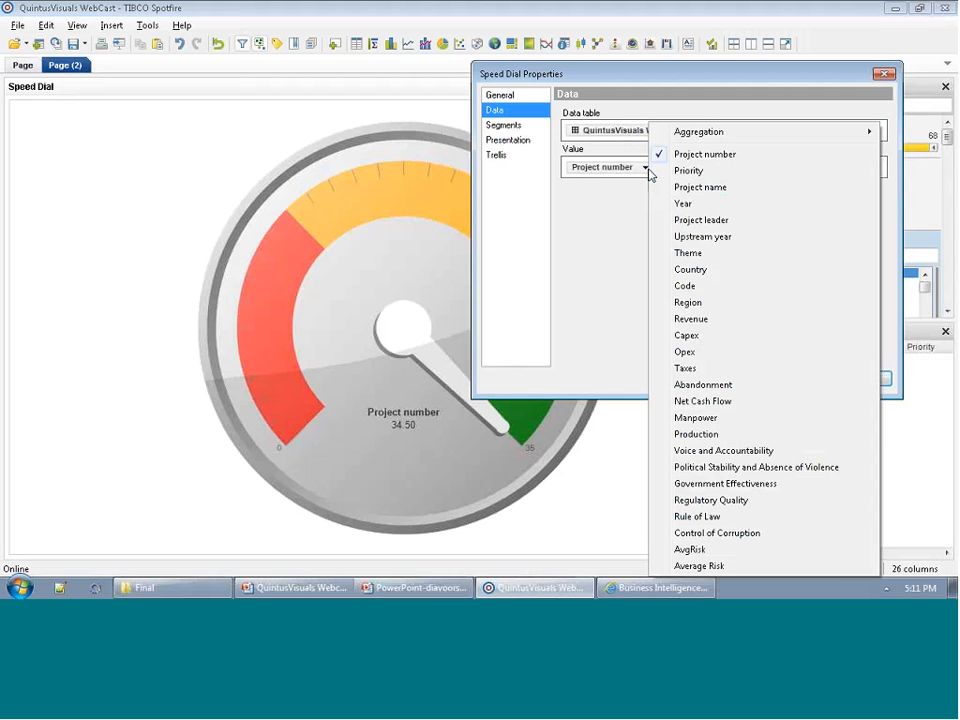
left_click(699, 566)
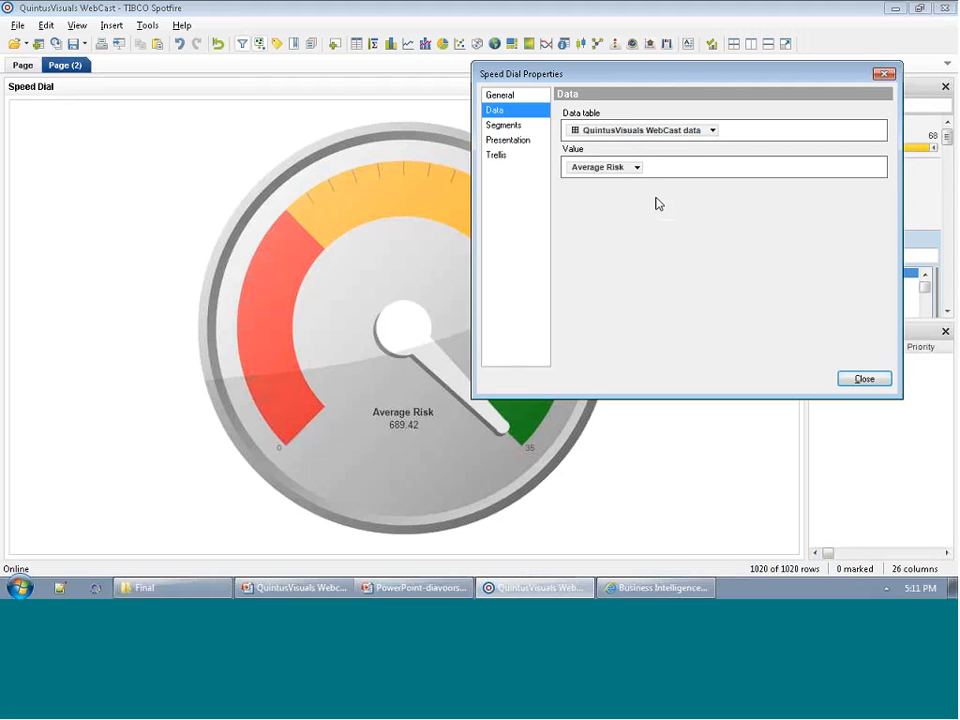
Set the aggregation of the Average Risk value to Avg (Average).
left_click(637, 167)
mouse_move(684, 138)
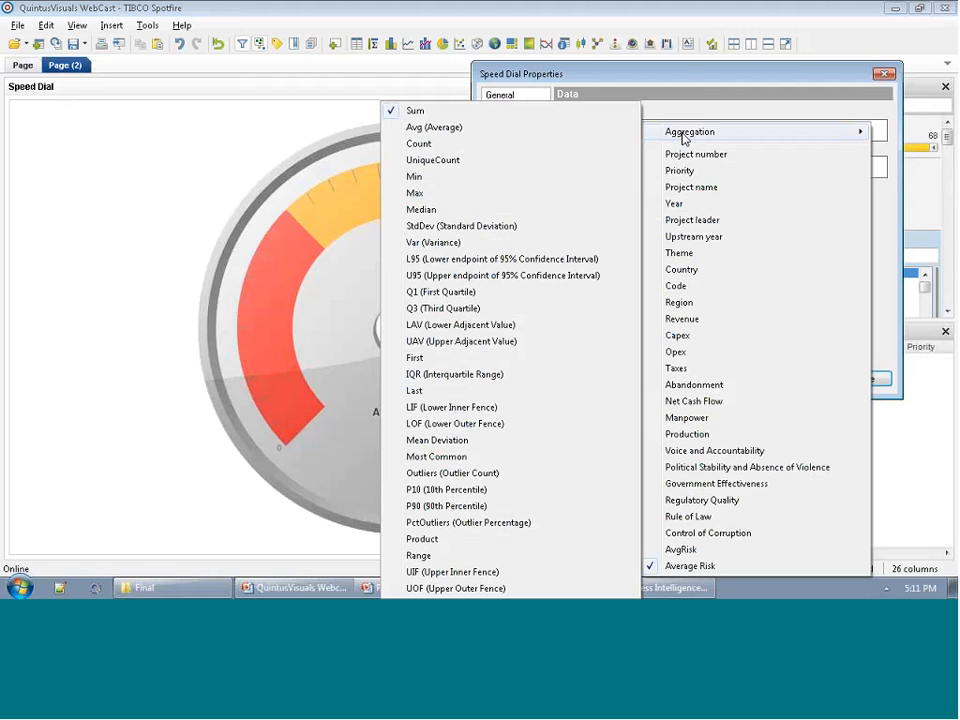
left_click(587, 131)
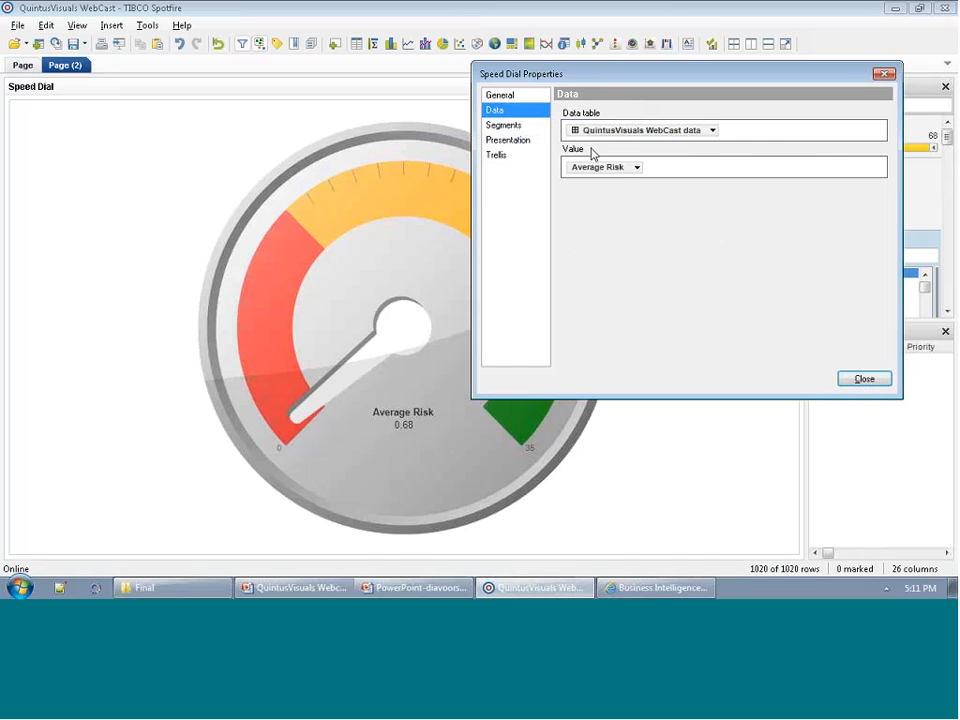
left_click(627, 175)
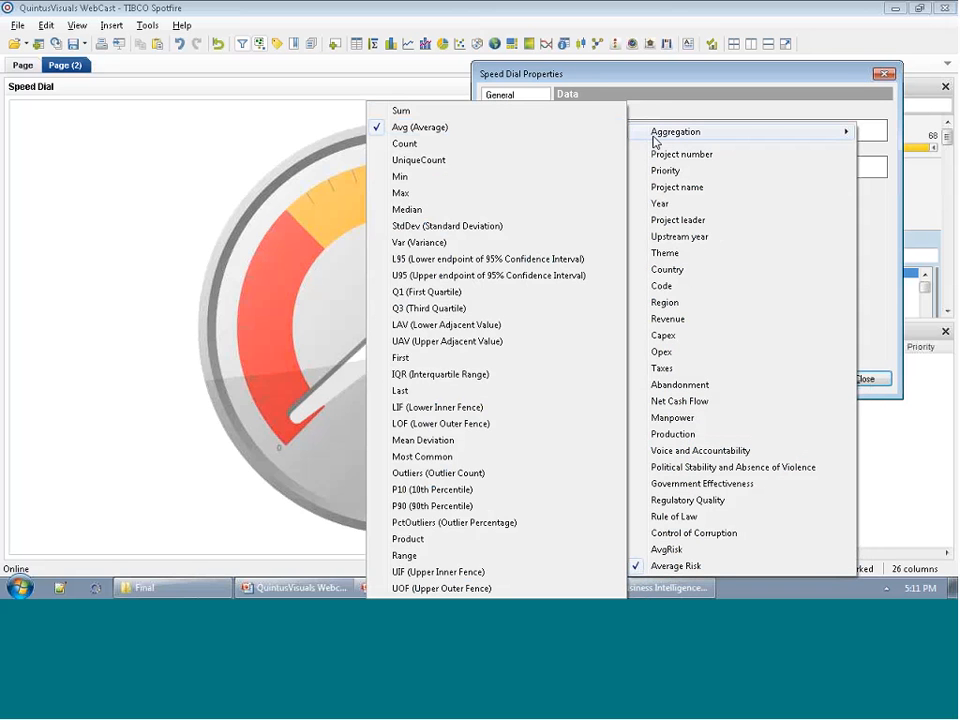
left_click(881, 236)
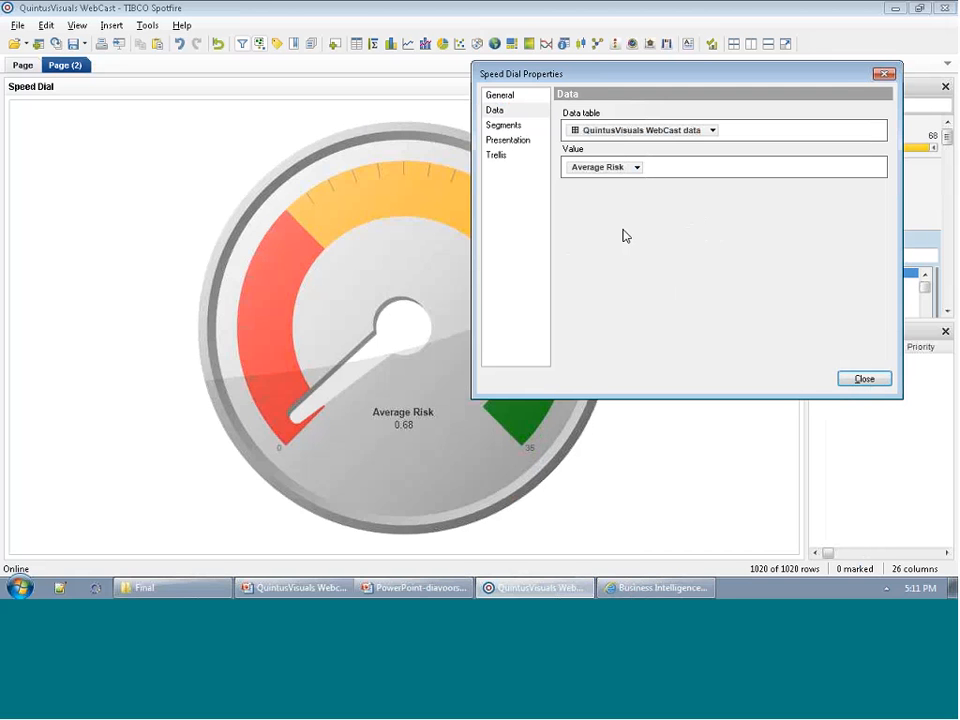
Set the red Segment1's high boundary to 0.5 and the orange Segment2's boundaries to 0.5 and 0.75.
left_click(515, 126)
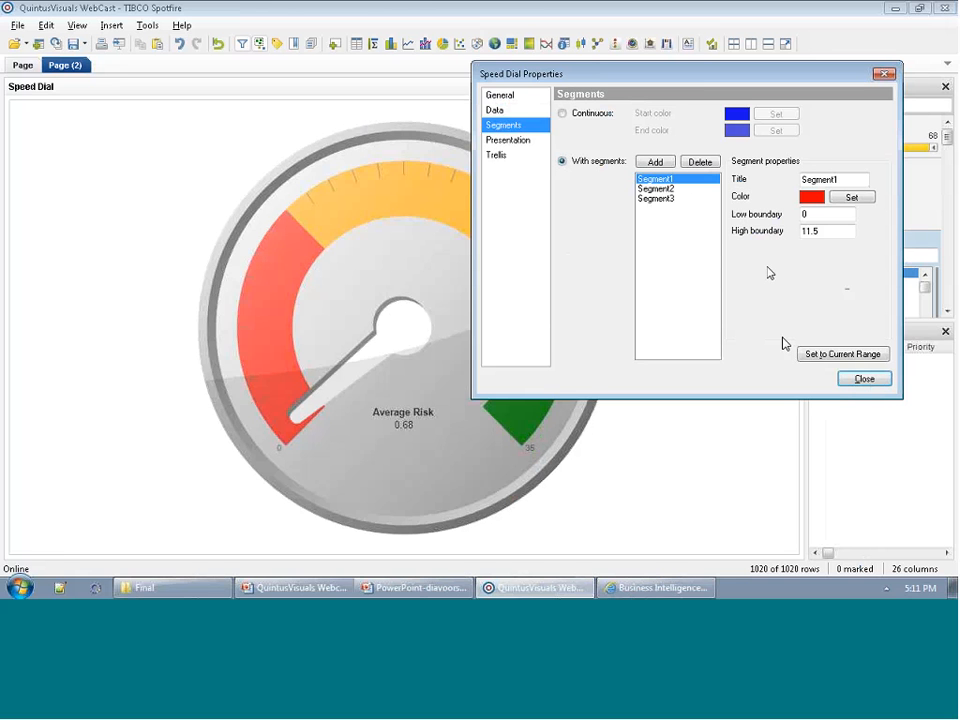
left_click(835, 232)
left_click_drag(835, 231, 799, 234)
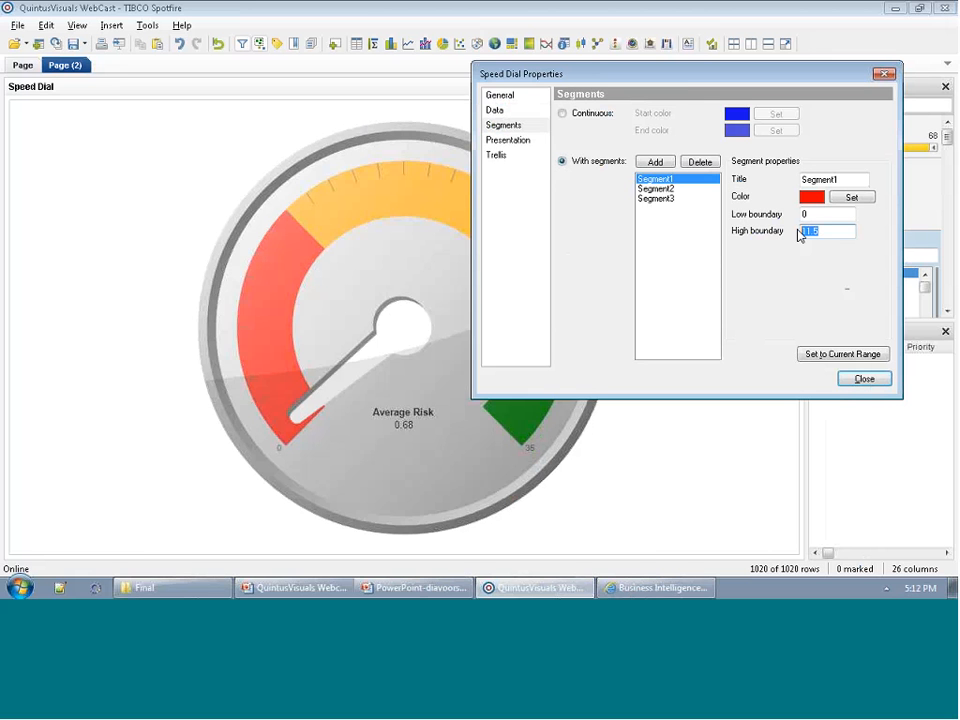
type("0.5")
left_click(653, 188)
left_click_drag(848, 214, 727, 208)
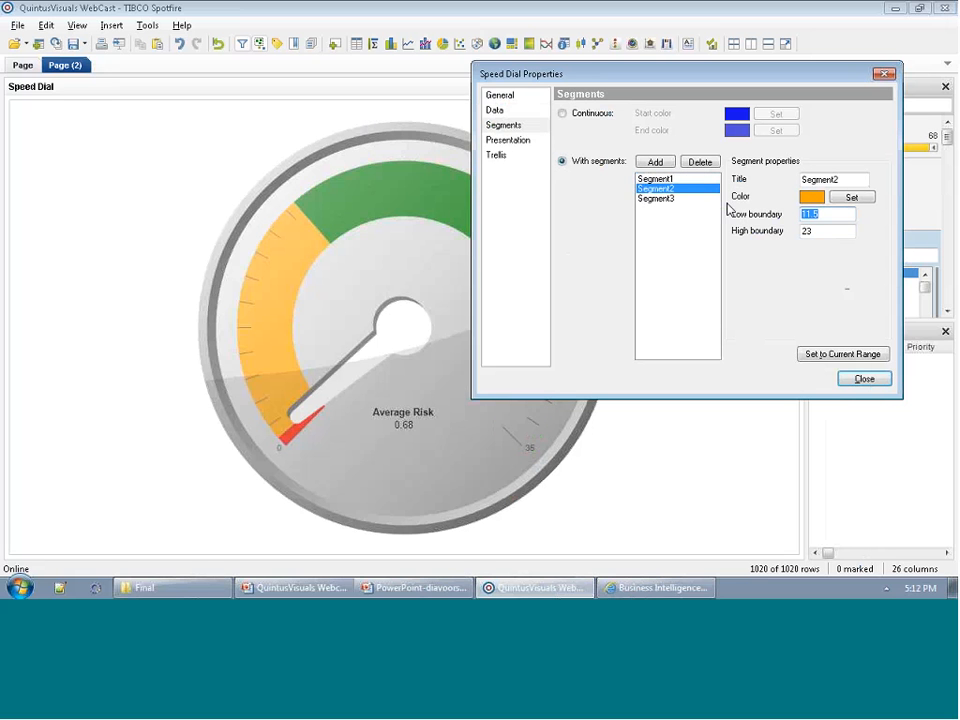
type("0.5")
key("Tab")
type("0")
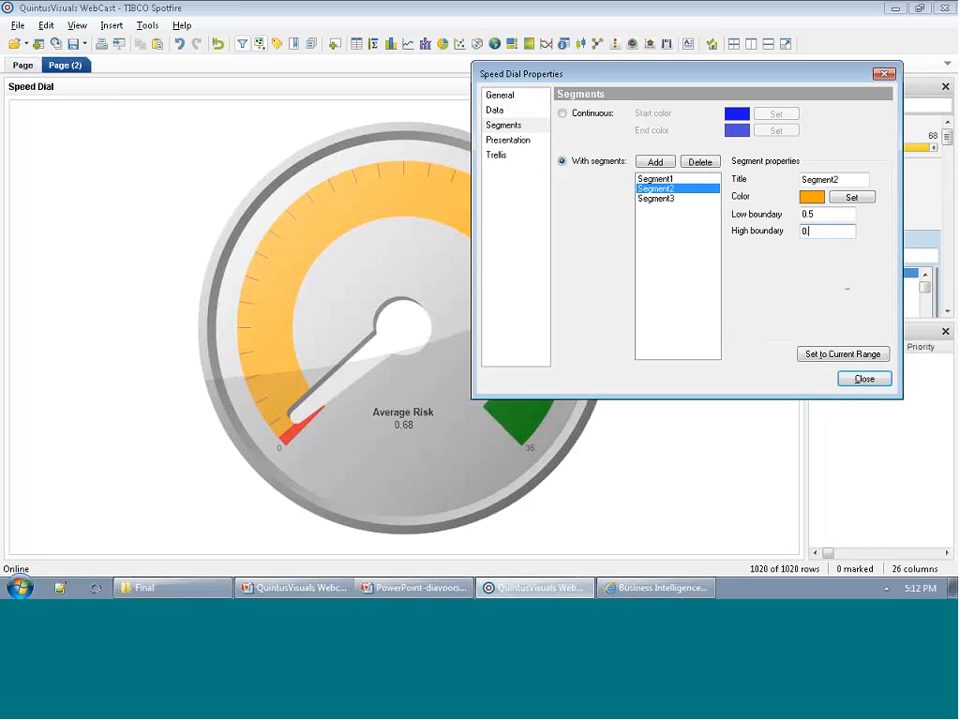
Set the green Segment3's low boundary to 0.75 and its high boundary to 1.
left_click(712, 198)
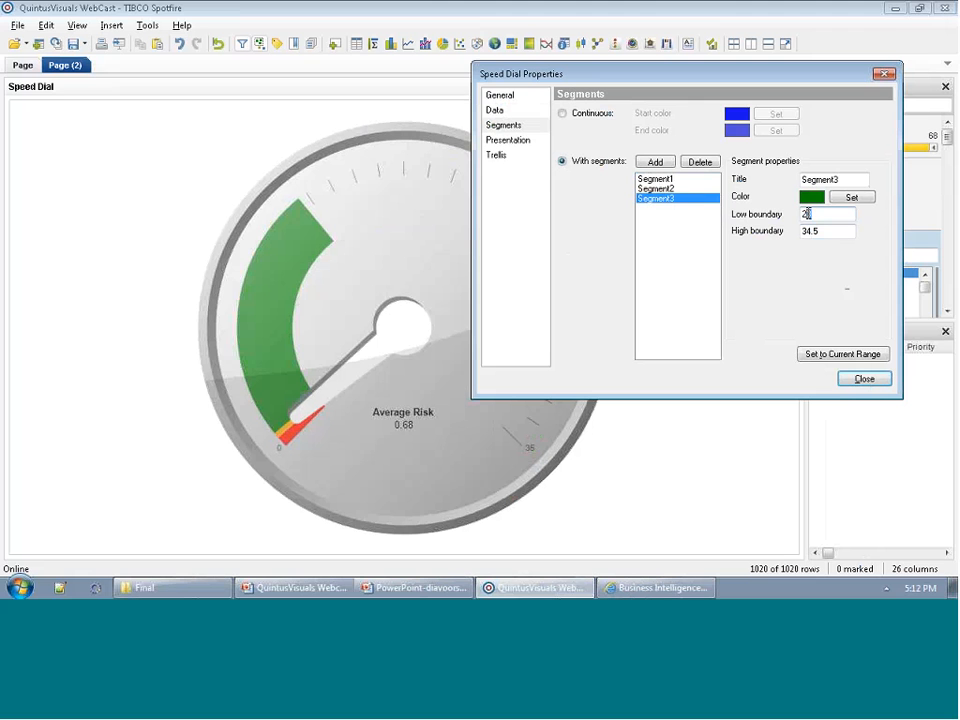
double_click(807, 214)
type("0.75")
key("Tab")
type("1")
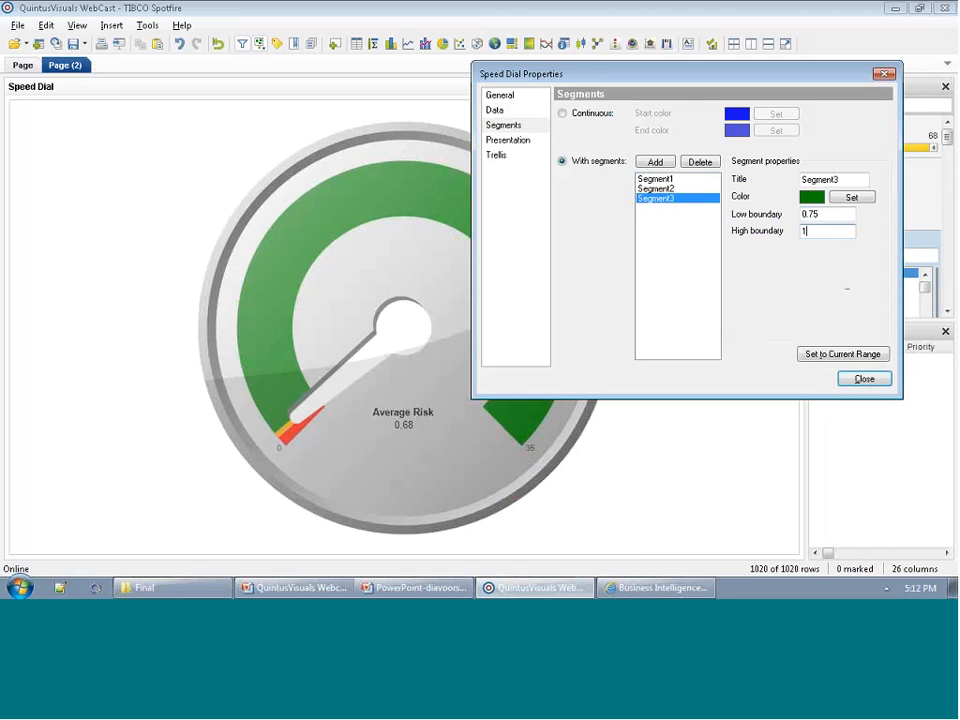
left_click(850, 216)
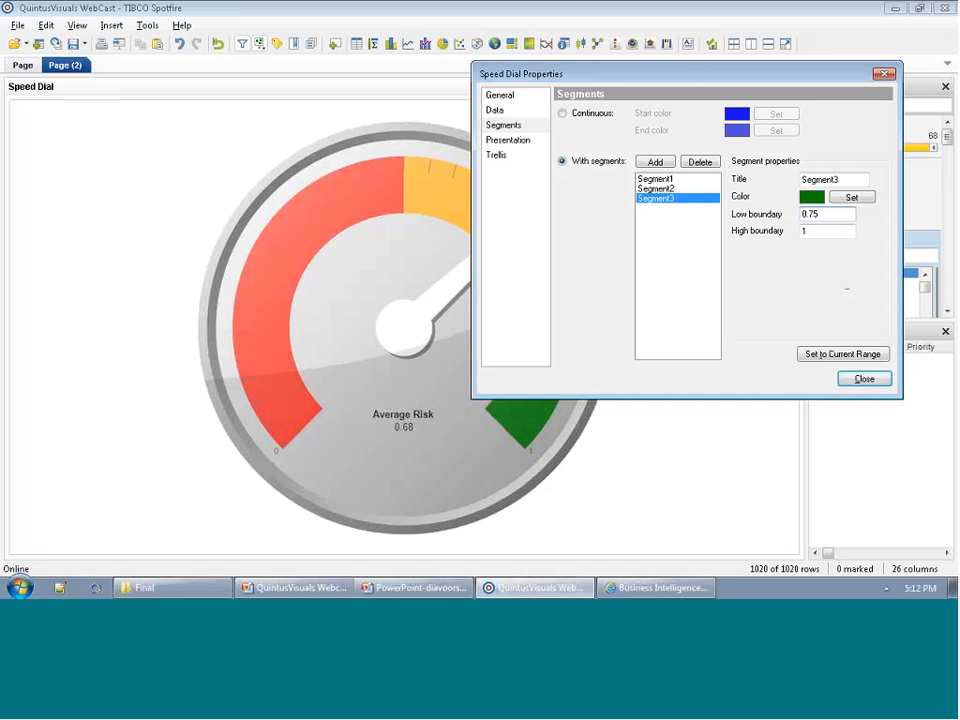
Set the dial's scale to 1 decimal and display labels on every 2 steps.
left_click(505, 144)
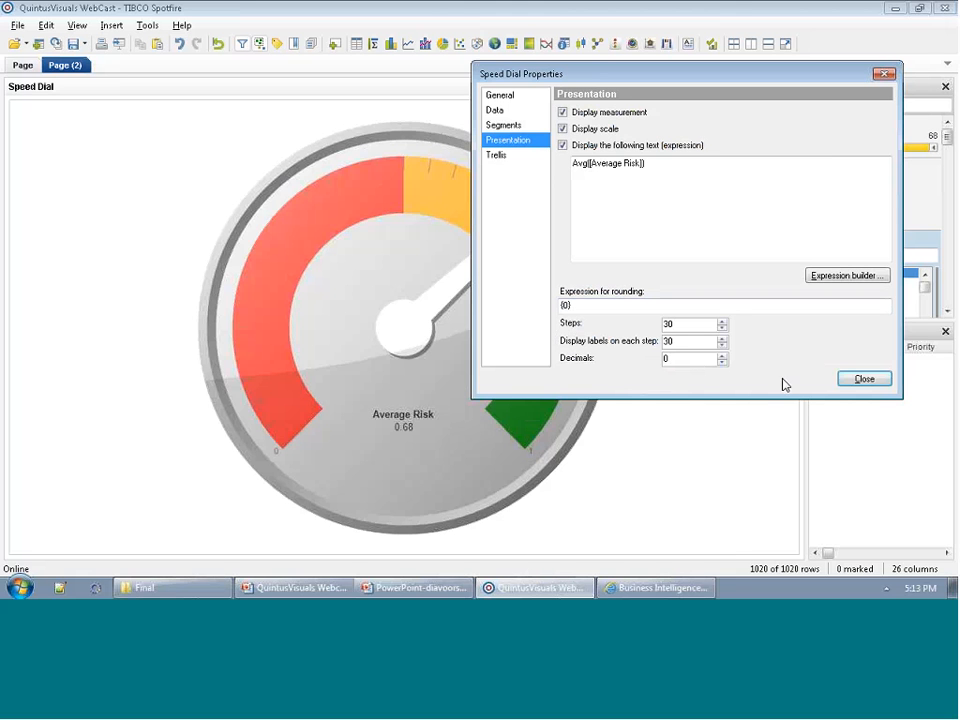
left_click(722, 356)
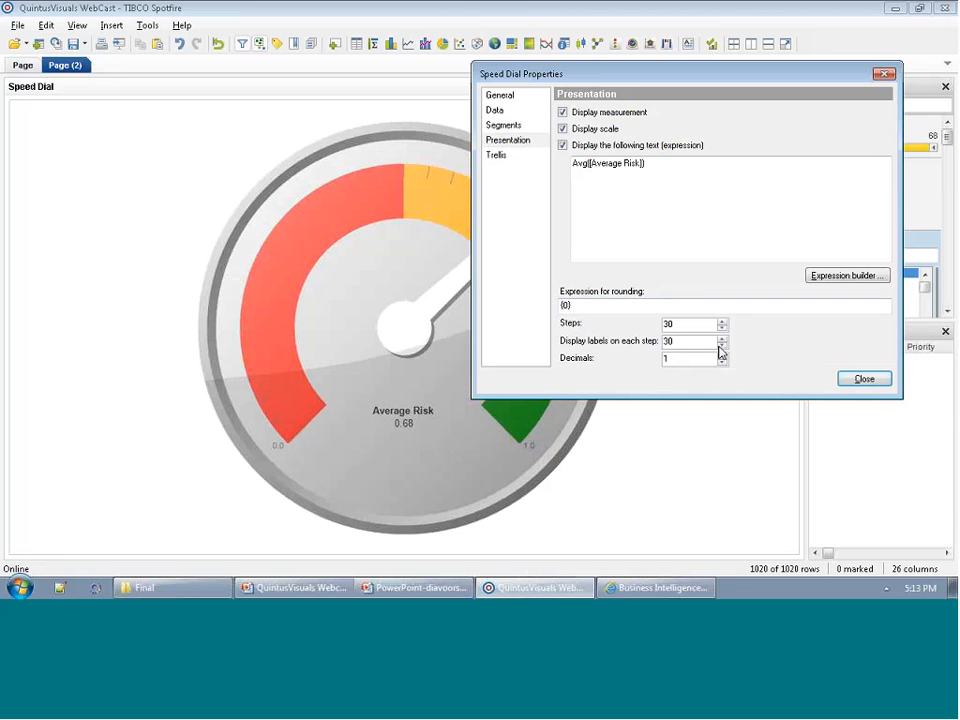
left_click(722, 345)
left_click(722, 345)
left_click(722, 345)
left_click(722, 346)
key("BackSpace")
key("Delete")
type("2")
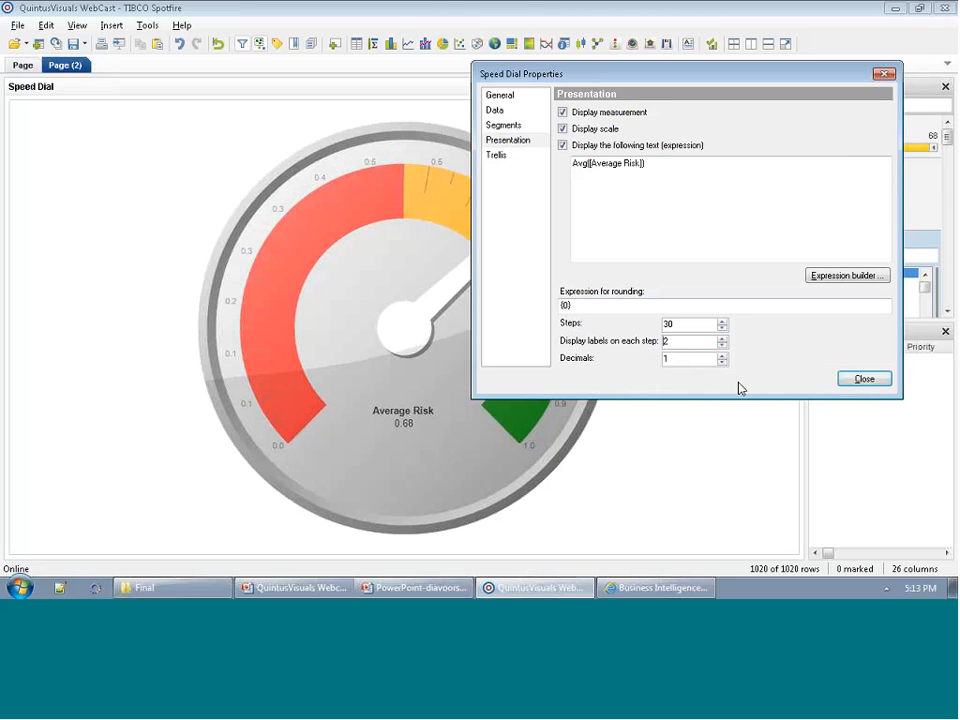
Reduce the scale's number of steps until the dial labels run in 0.2 increments.
left_click(722, 329)
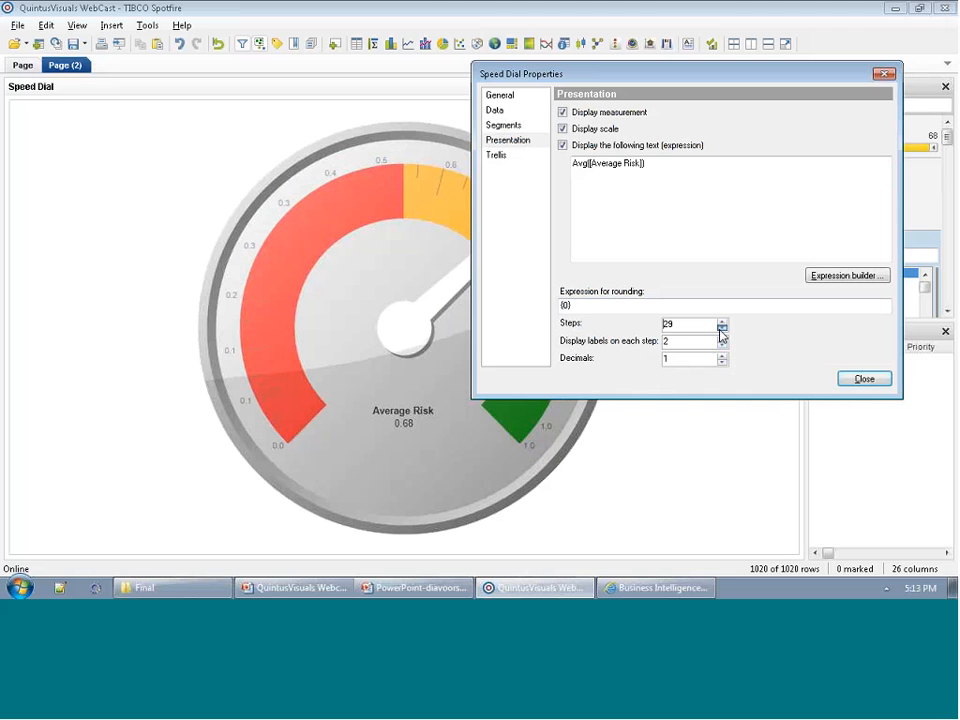
left_click_drag(722, 331, 722, 331)
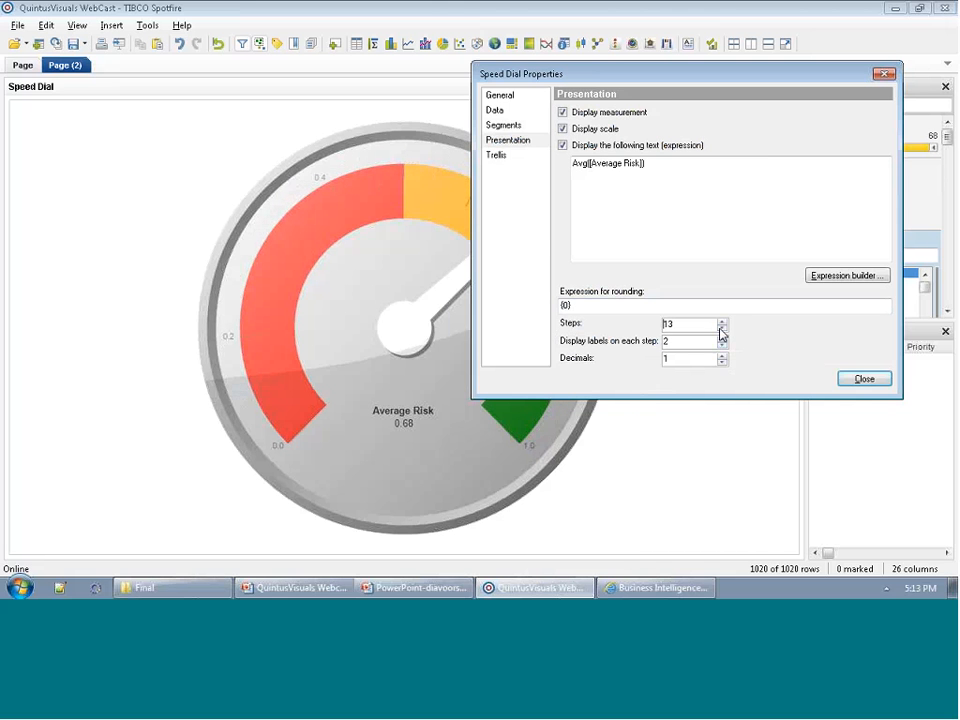
left_click(722, 329)
left_click(722, 329)
left_click(722, 329)
Trellis the speed dial into panels split by Region and close its properties.
left_click_drag(544, 80, 600, 191)
left_click(556, 268)
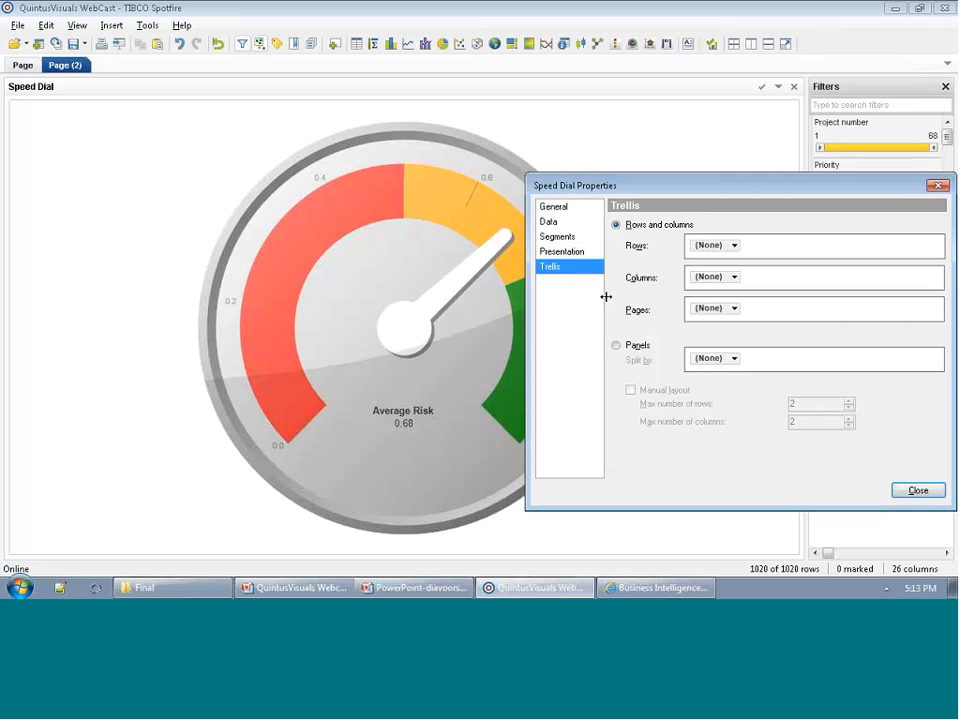
left_click(618, 348)
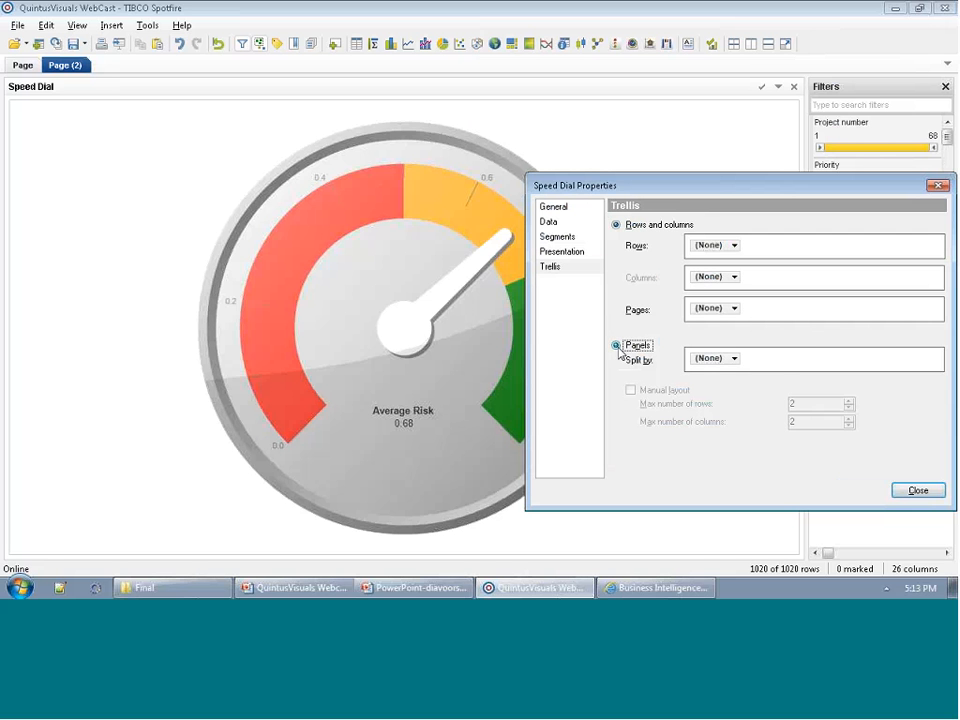
left_click(714, 360)
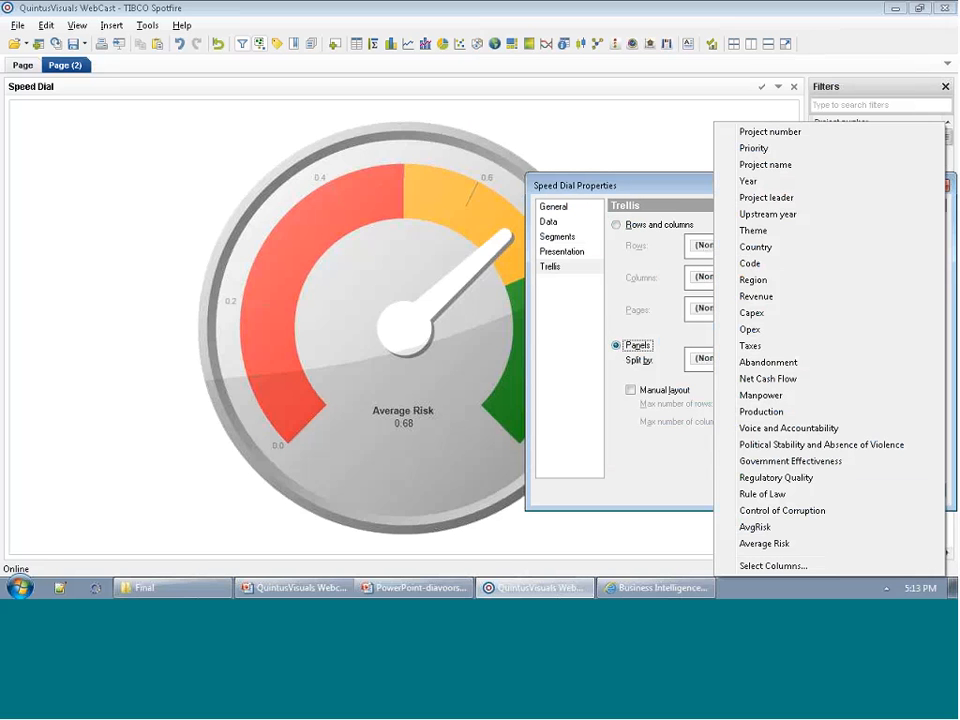
left_click(747, 281)
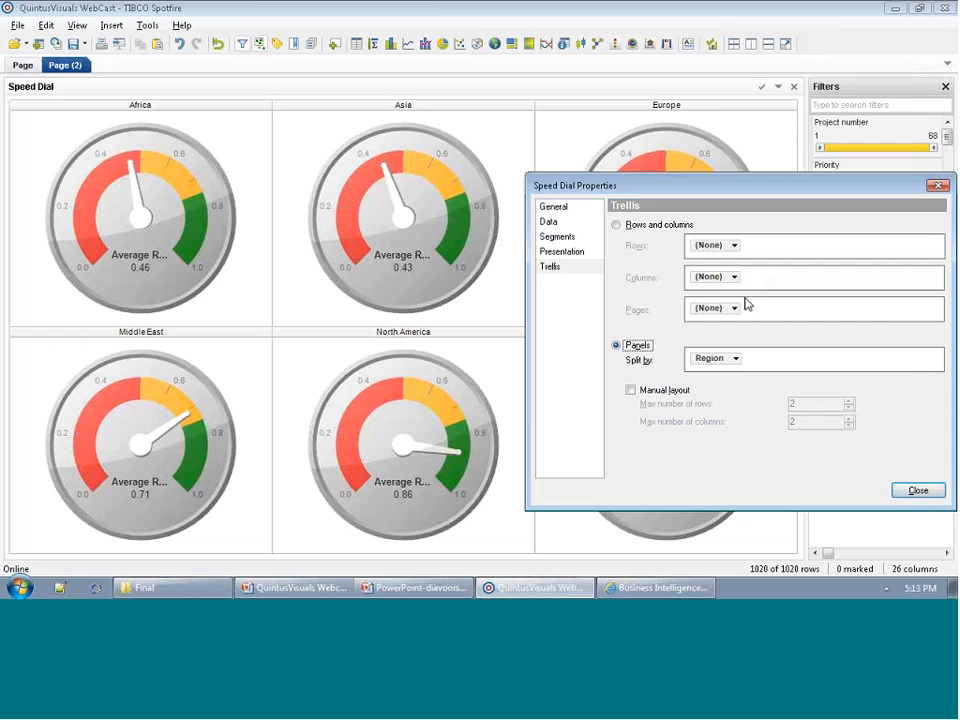
left_click(899, 492)
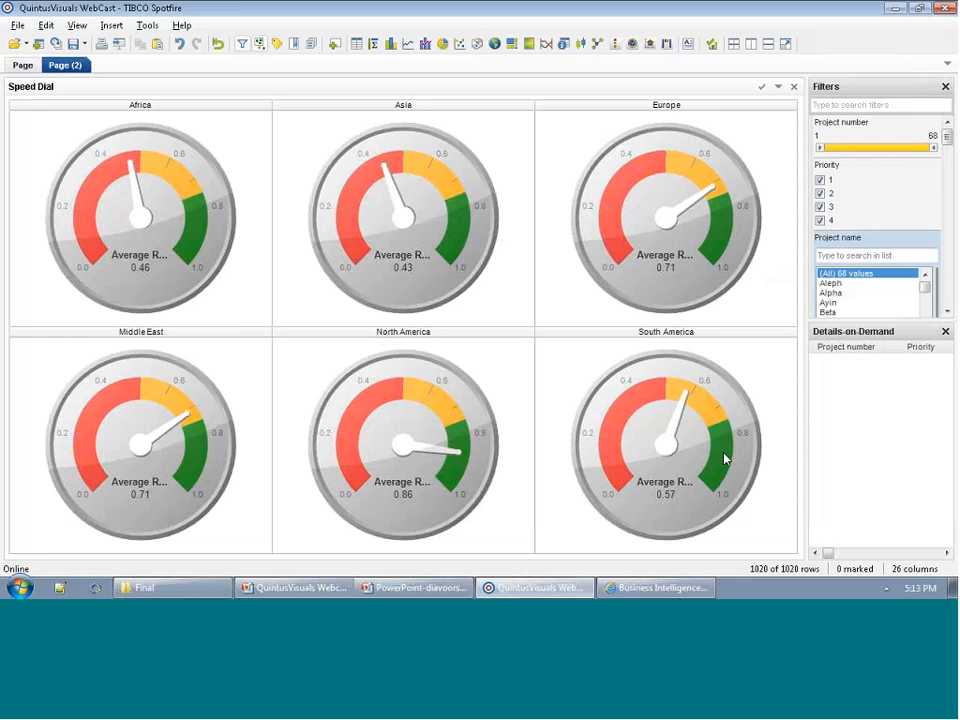
Hide Details-on-Demand and filter the dials by Theme, trying EOR and Unconventional Oil before returning to EOR.
left_click(945, 331)
left_click_drag(946, 193, 948, 237)
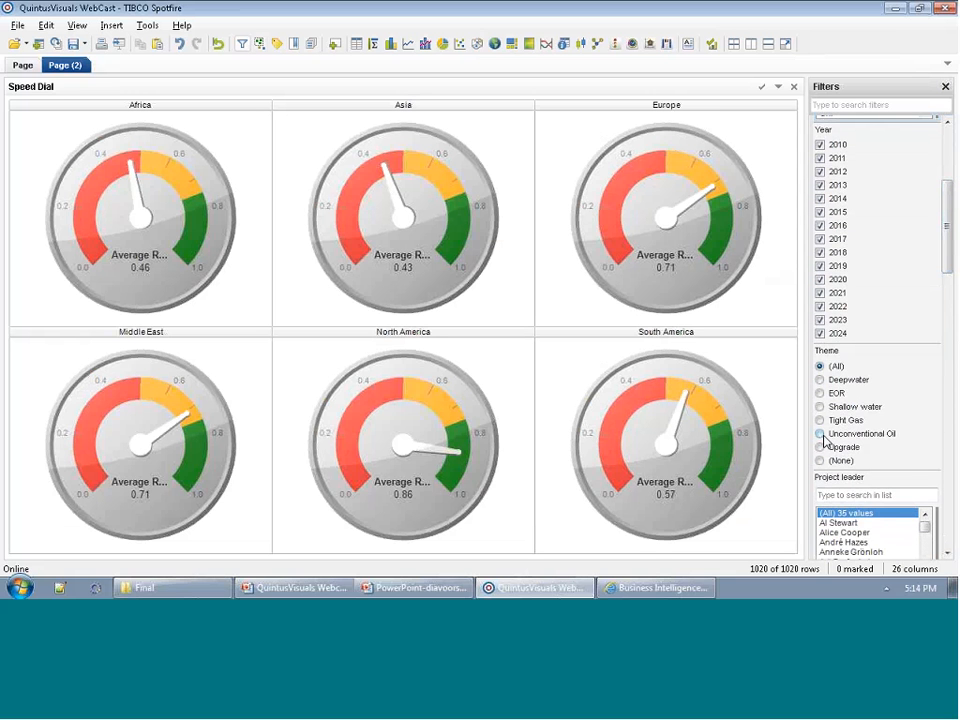
left_click(820, 394)
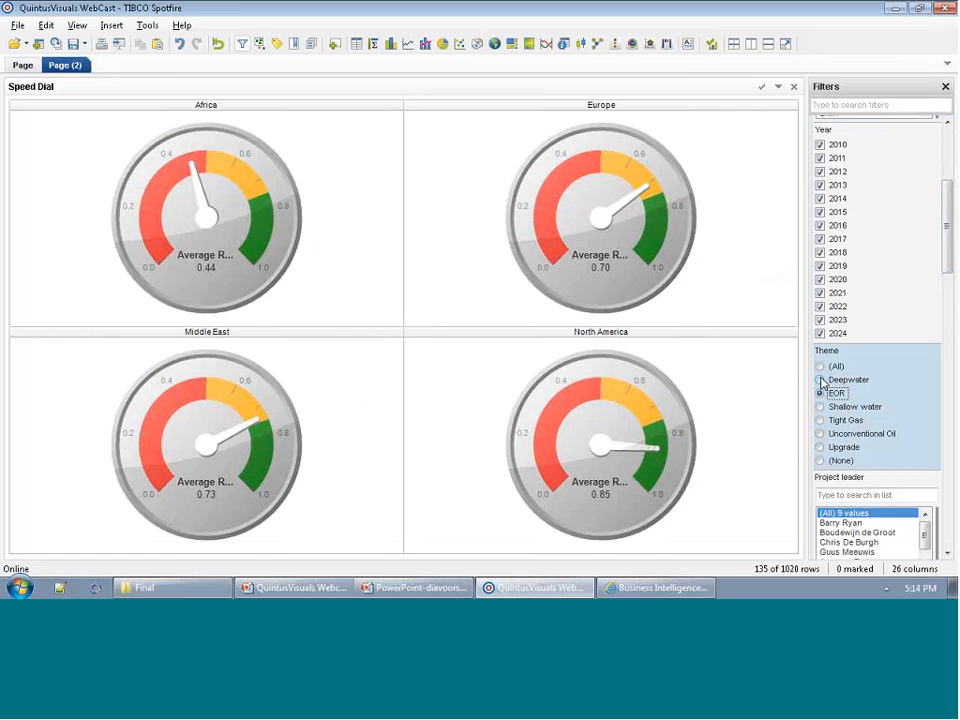
left_click(821, 434)
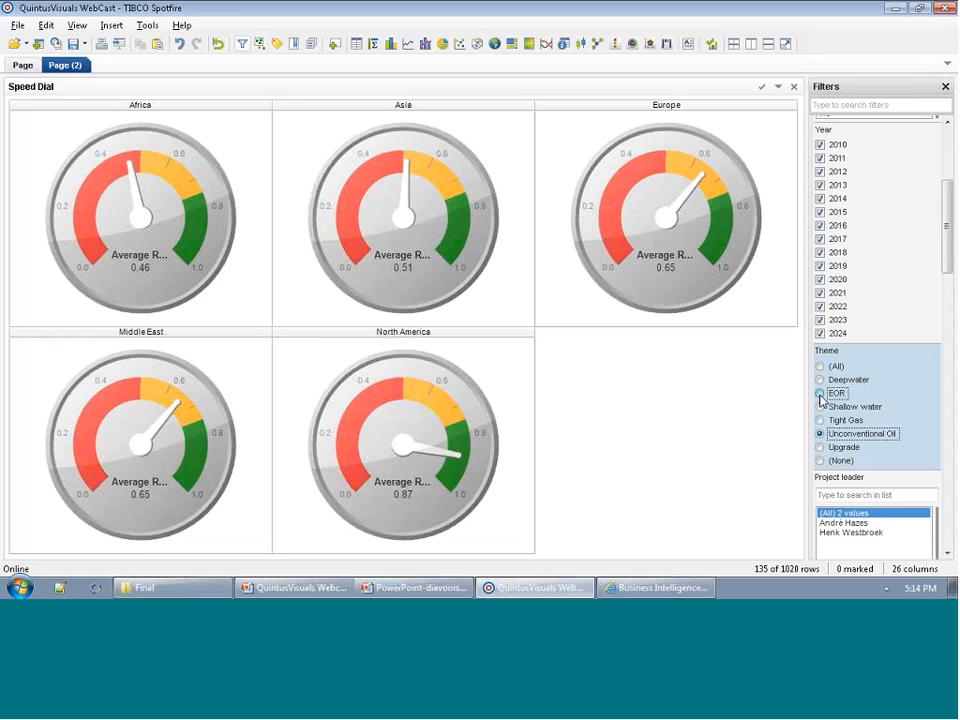
left_click(820, 393)
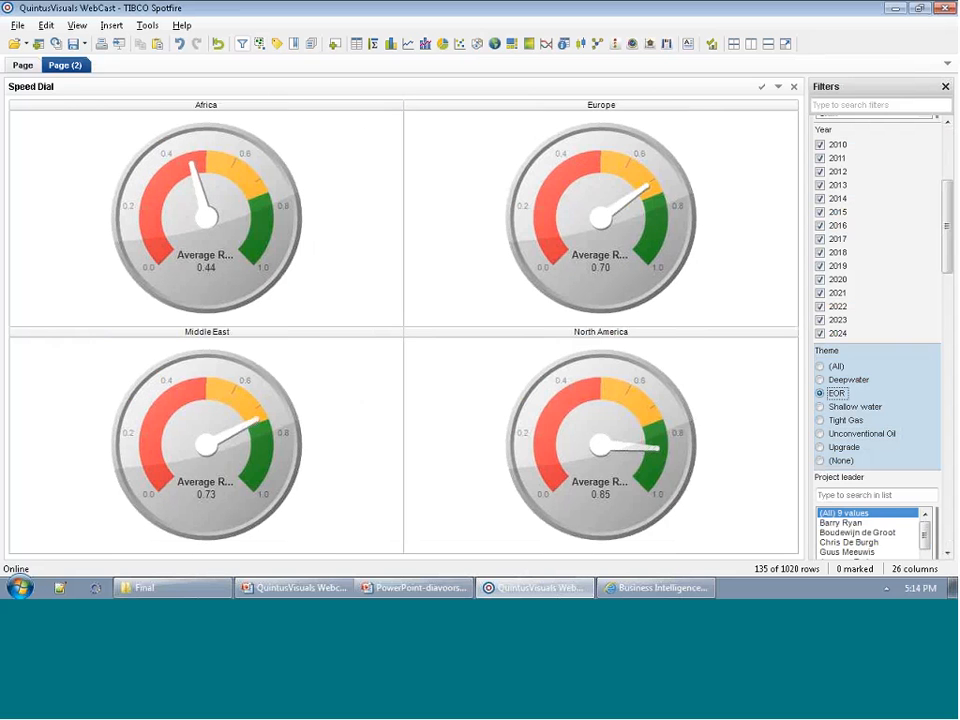
Reset the Theme filter to all values and split the speed dial's trellis panels by Country.
left_click(821, 367)
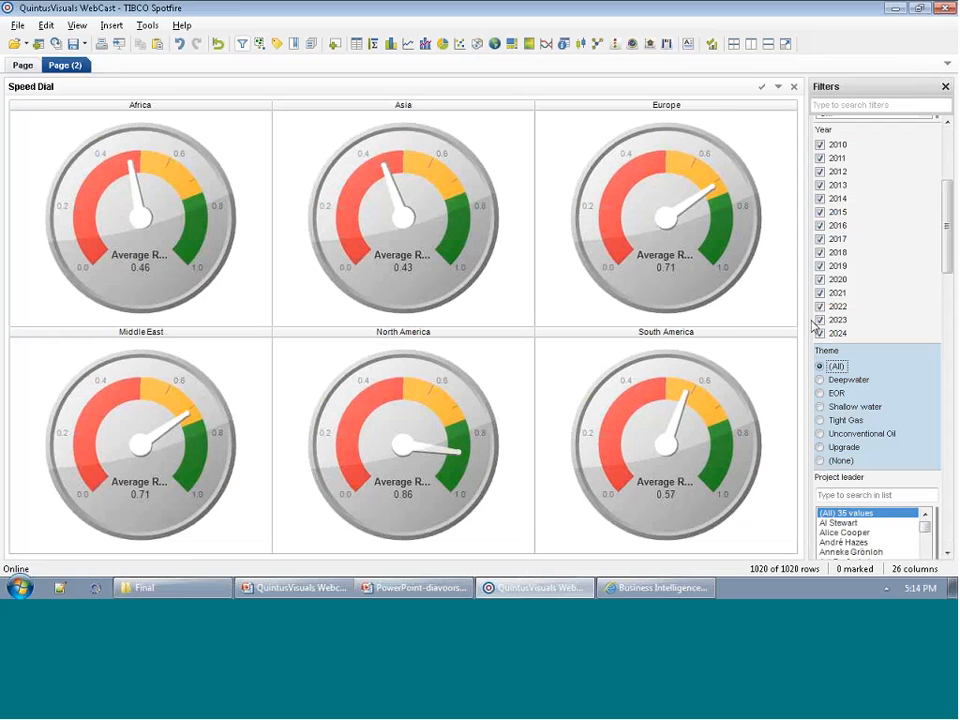
right_click(535, 234)
left_click(564, 319)
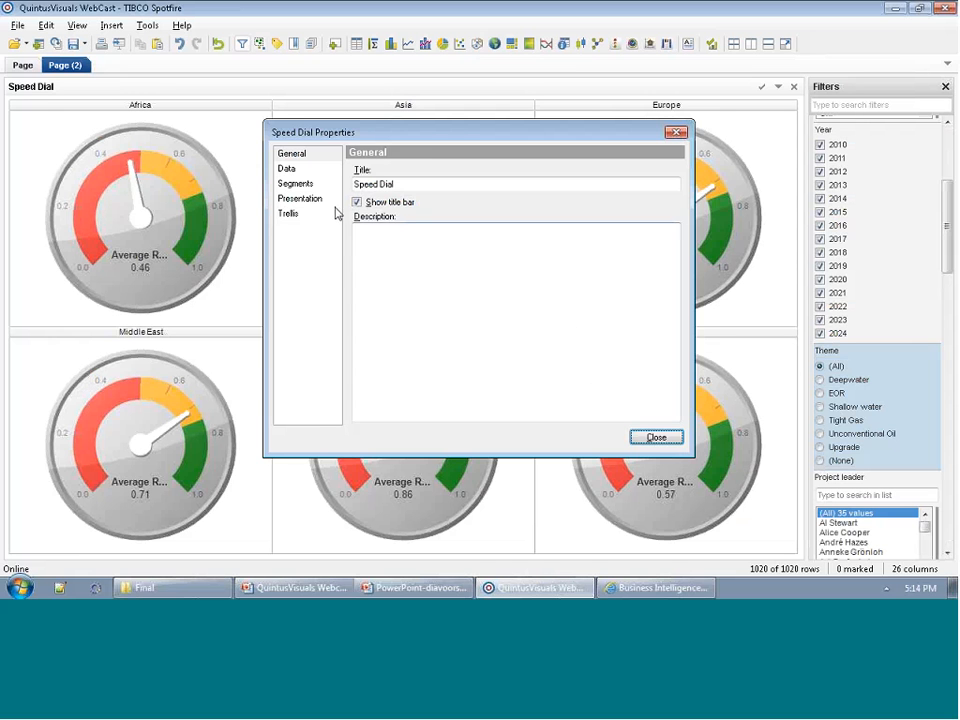
left_click(326, 215)
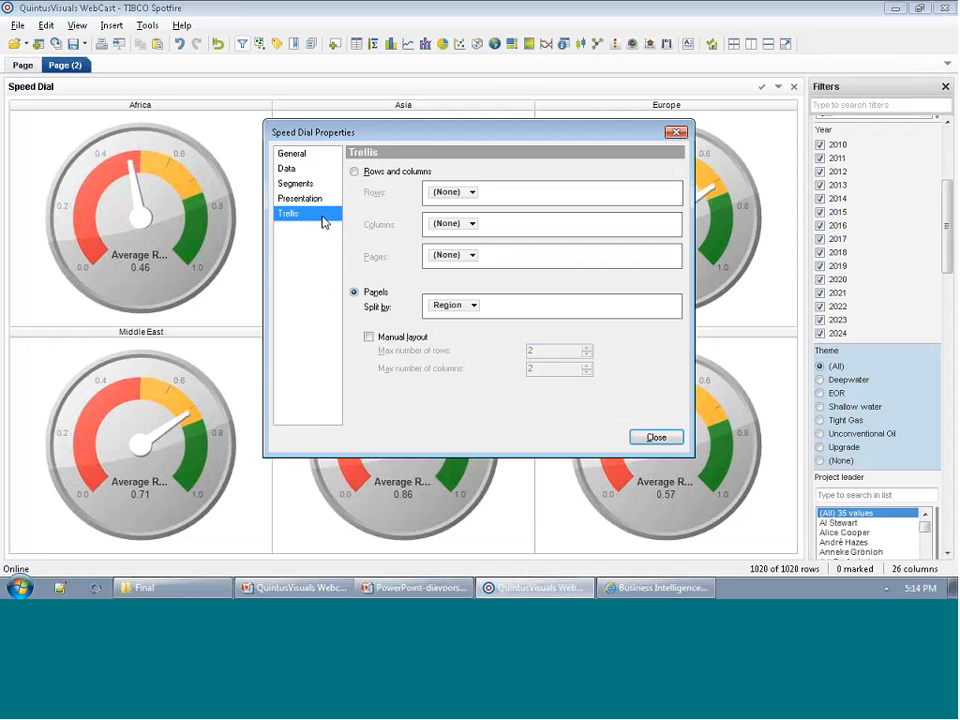
left_click(463, 309)
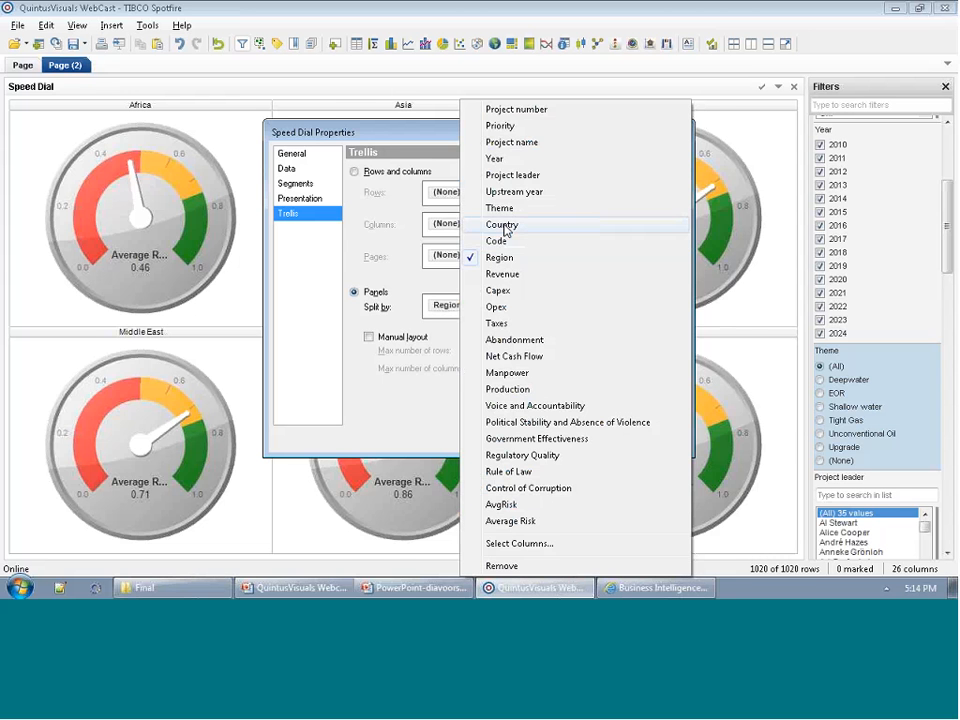
left_click(500, 224)
Enable manual layout for the country panels with a maximum of 2 rows and 5 columns.
left_click(385, 338)
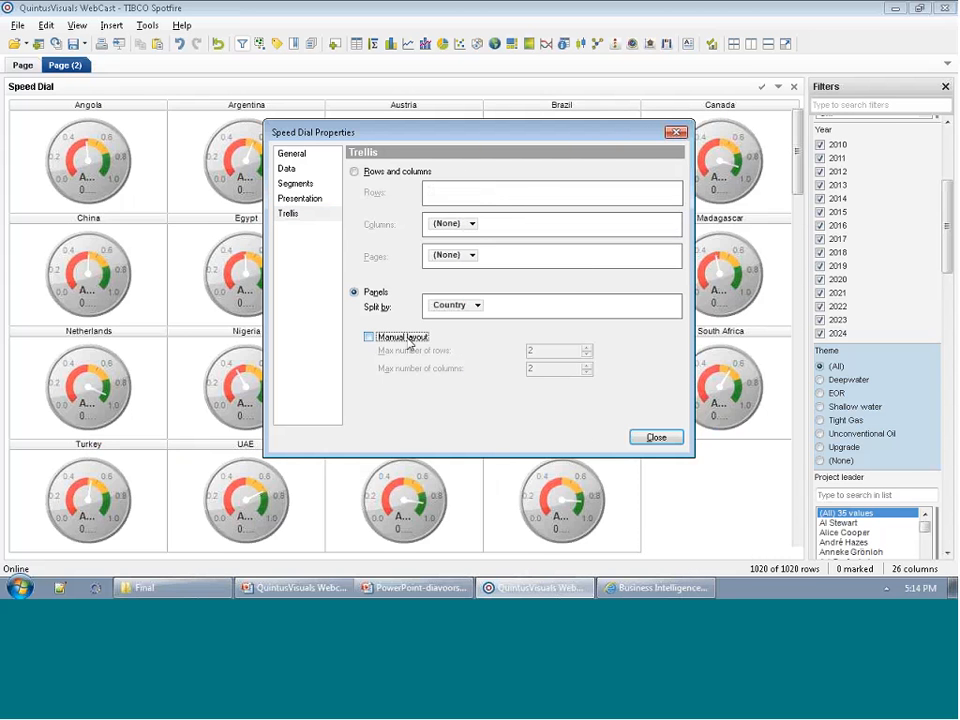
left_click(587, 347)
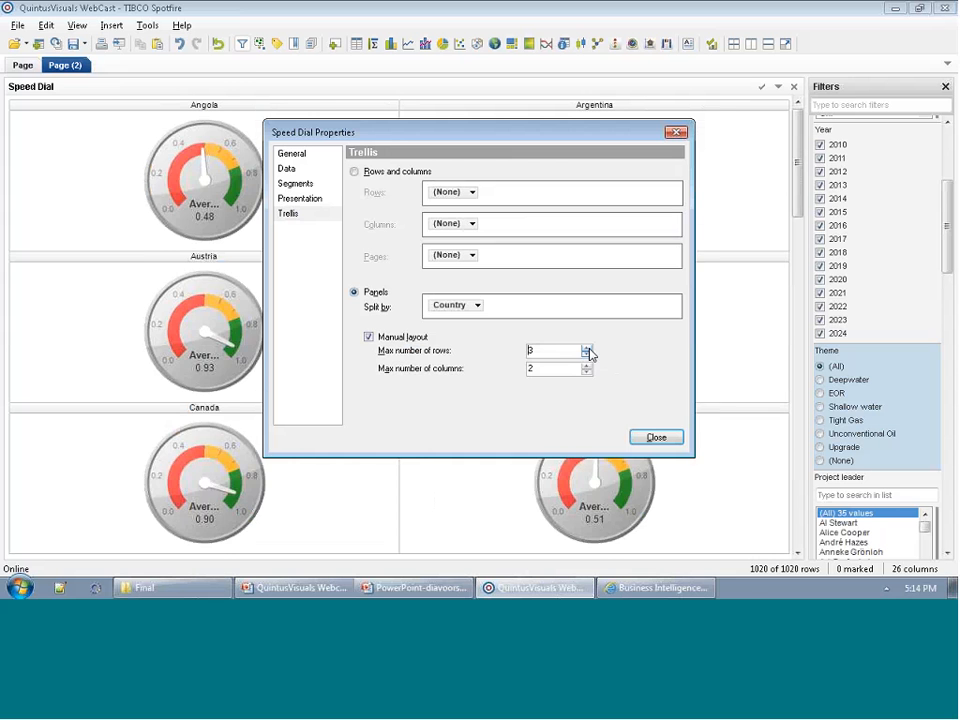
left_click(587, 348)
left_click(587, 355)
left_click(587, 355)
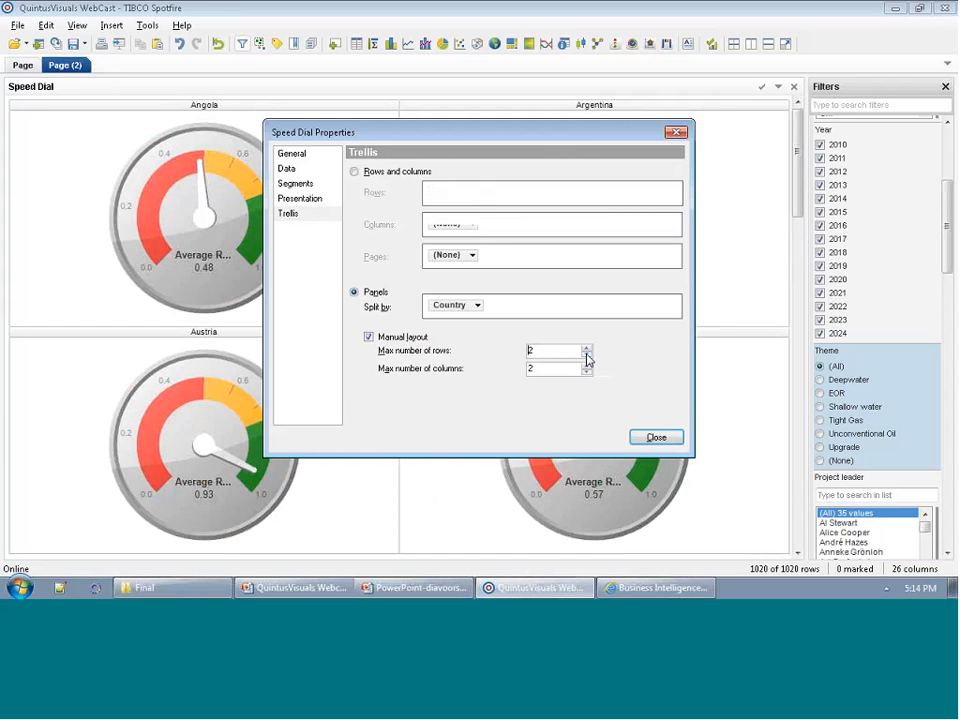
left_click(587, 365)
left_click(587, 365)
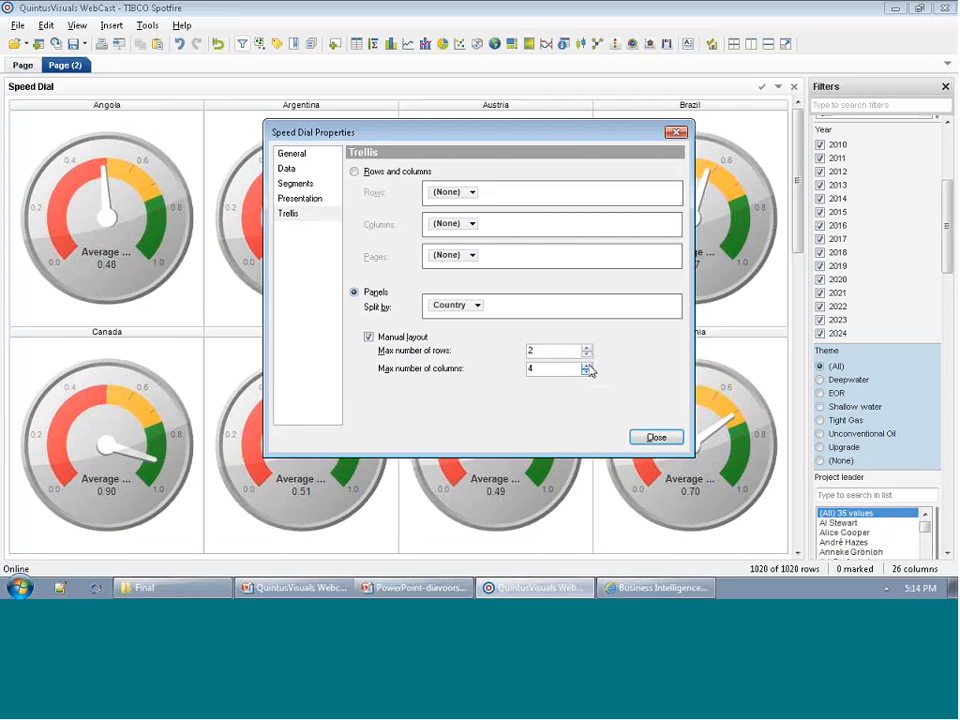
left_click(587, 365)
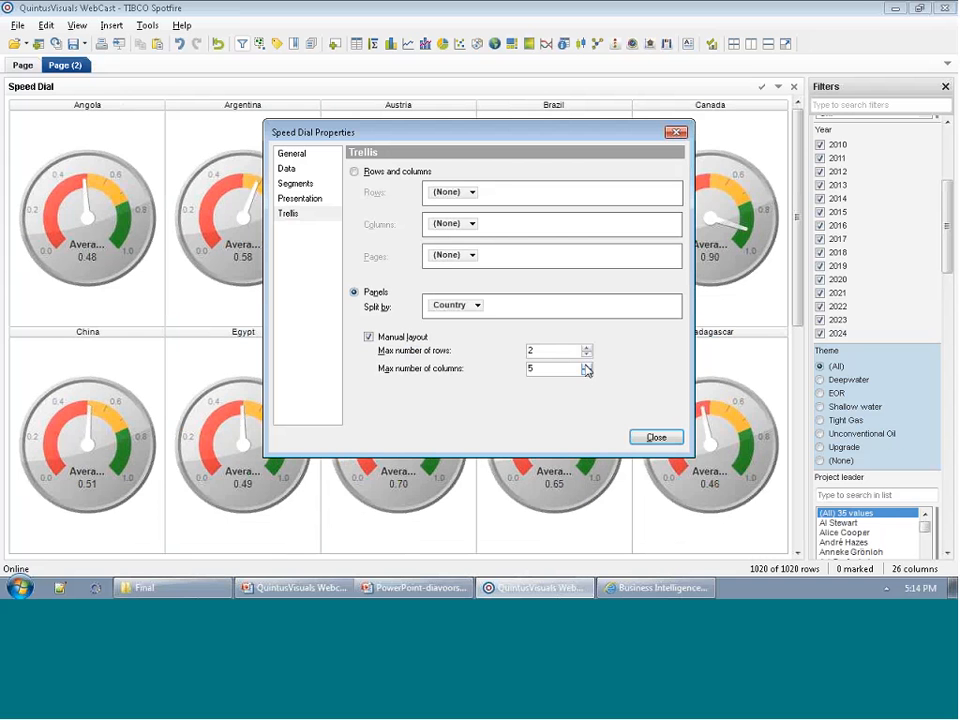
Set the maximum number of panel rows to 3 after trying 5, close the properties, and view the remaining country dials.
left_click(587, 348)
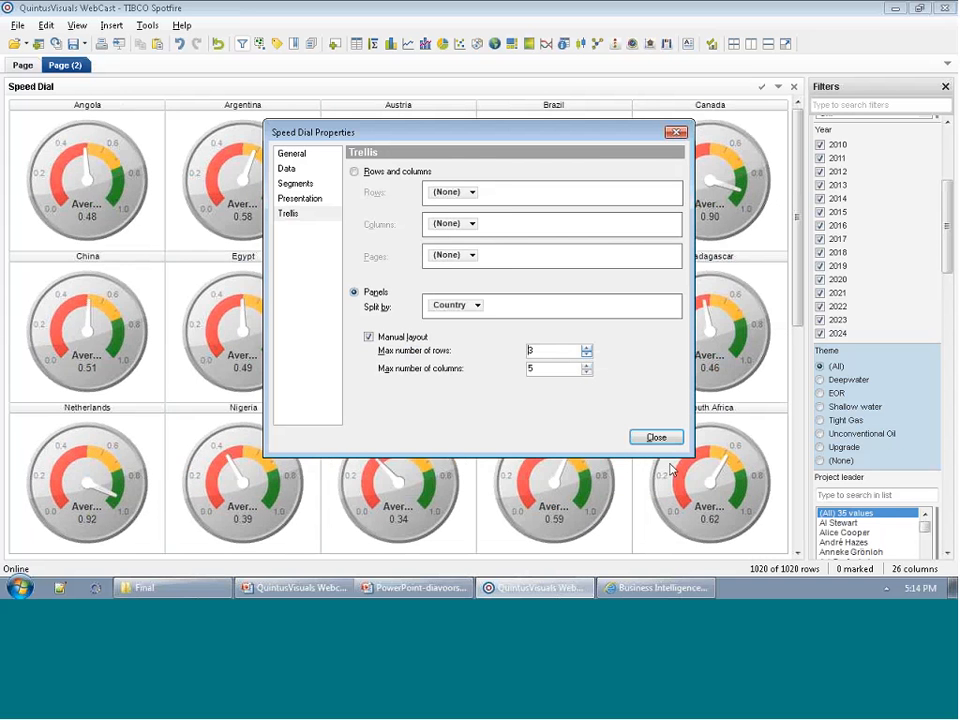
left_click(587, 348)
left_click(587, 348)
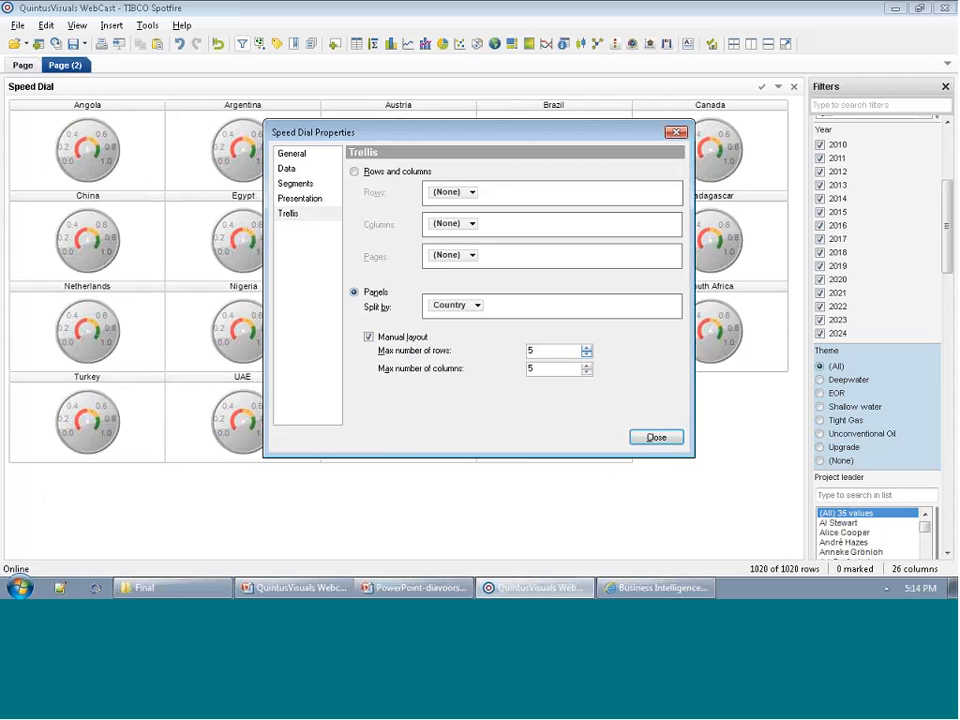
left_click(587, 354)
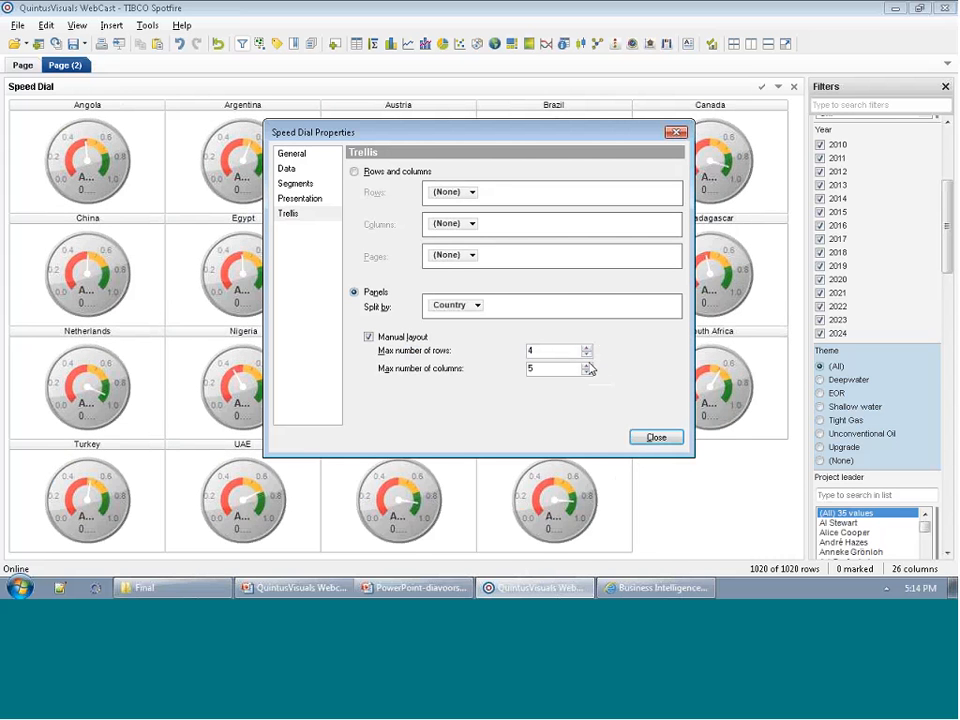
left_click(588, 354)
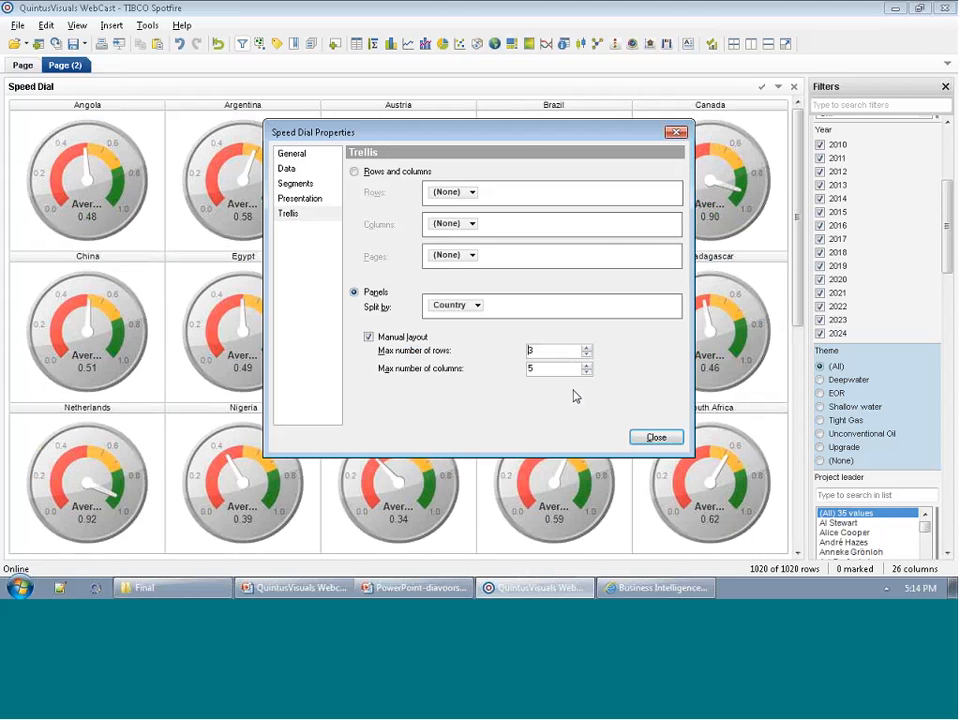
left_click(654, 437)
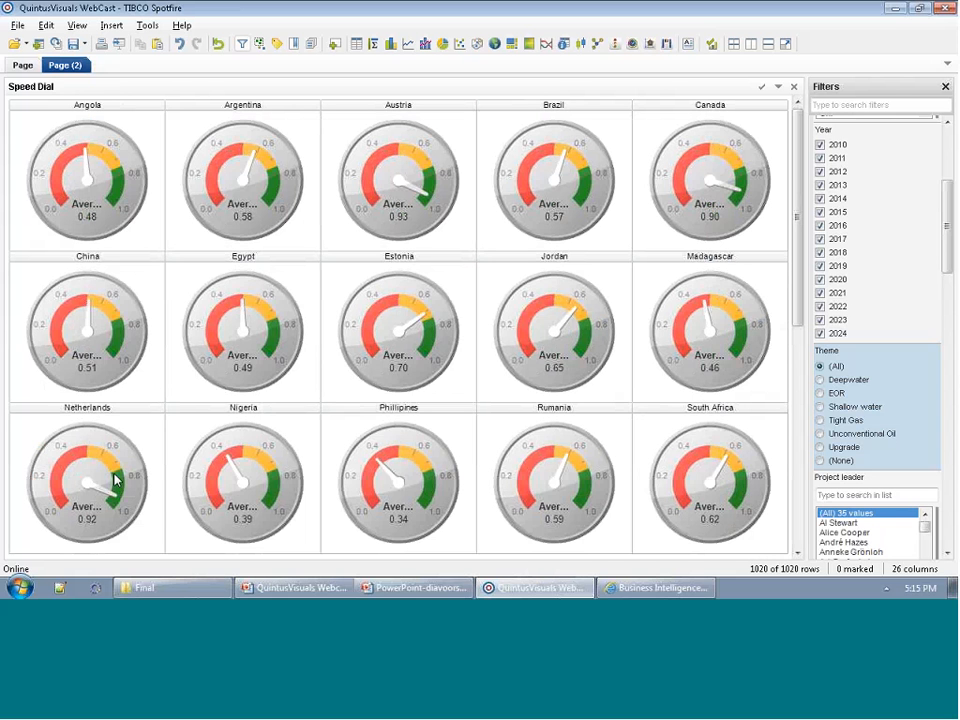
left_click(798, 421)
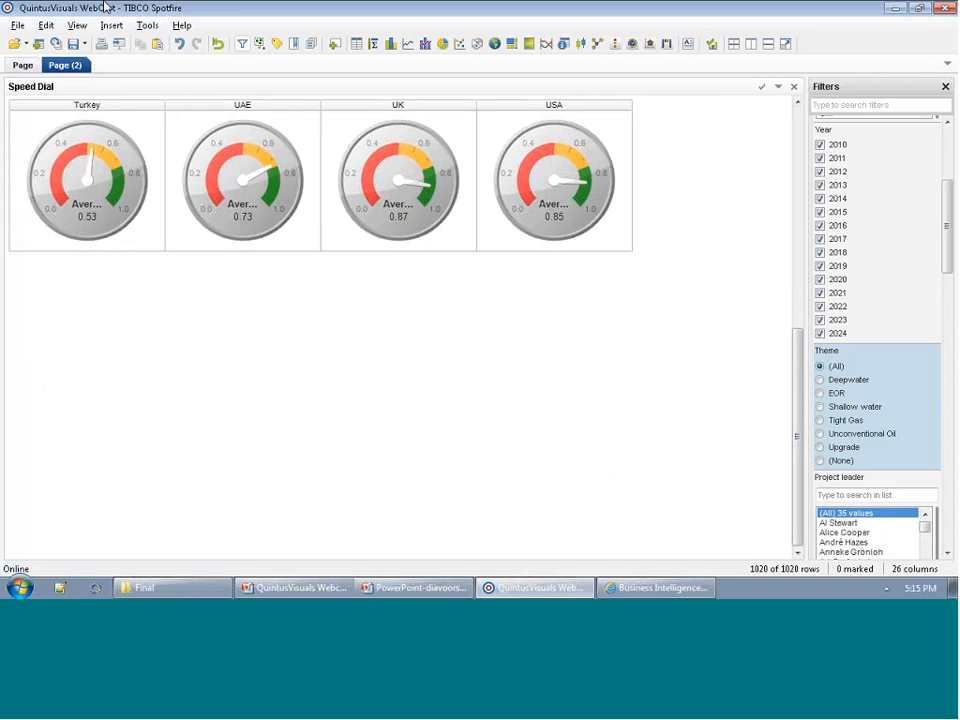
Add a new page with a Traffic Light visualization and open its properties beside the light.
double_click(113, 70)
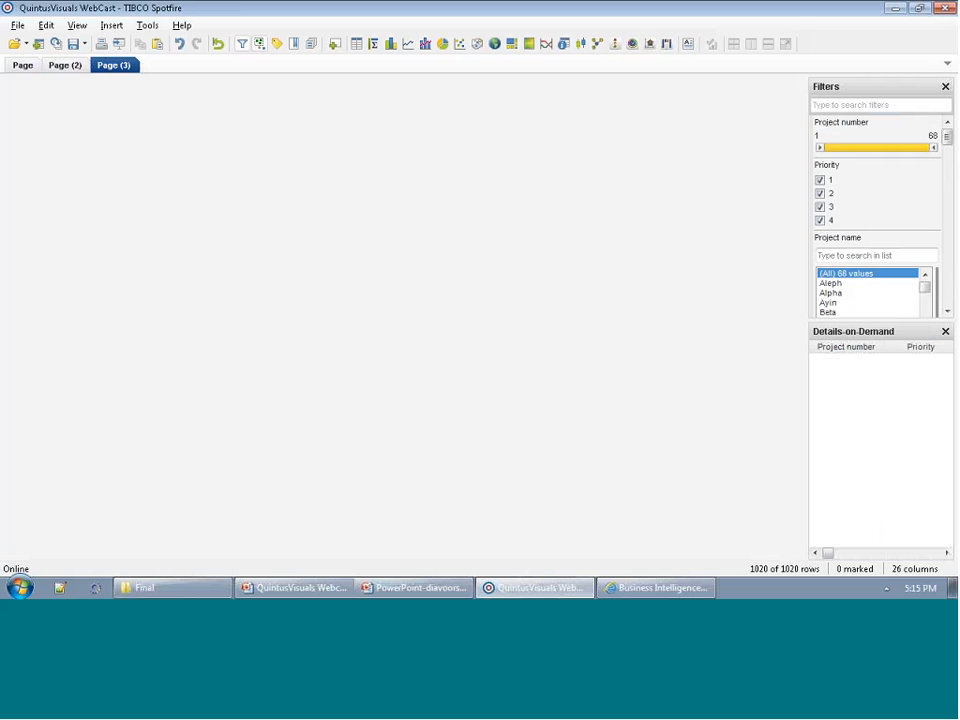
left_click(618, 52)
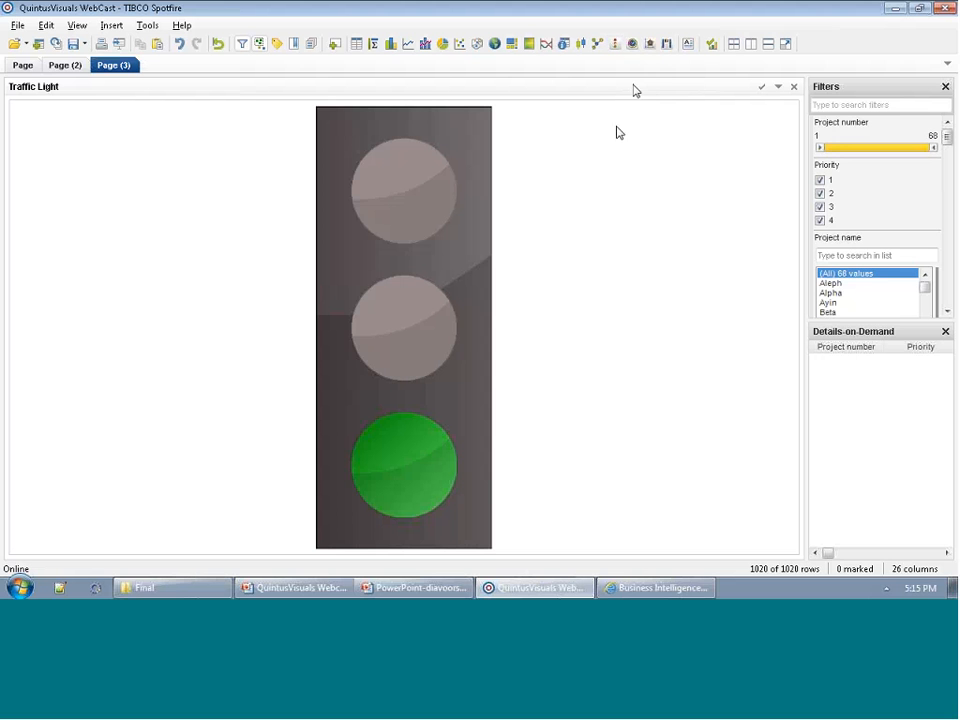
right_click(578, 178)
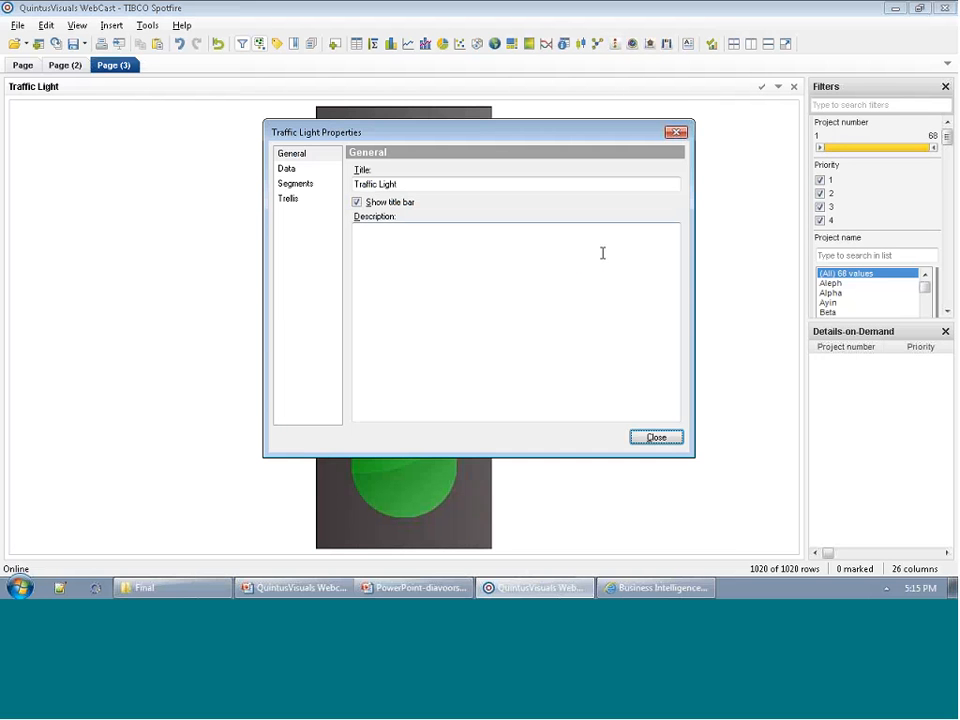
left_click_drag(452, 141, 658, 134)
Set the traffic light's value to Average Risk with the Avg (Average) aggregation.
left_click(496, 161)
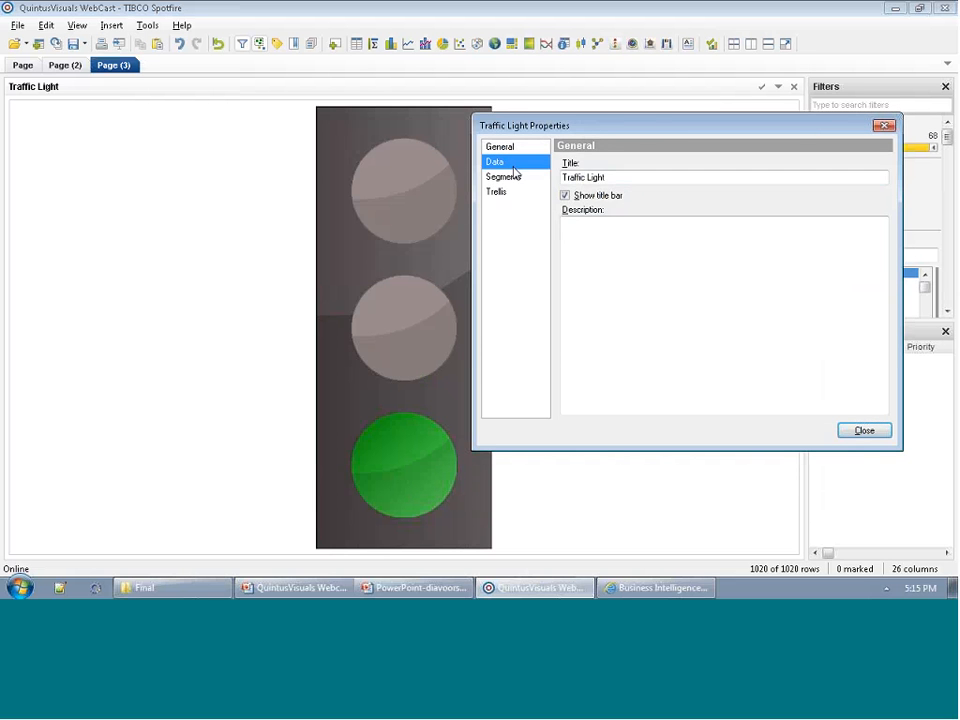
left_click(630, 228)
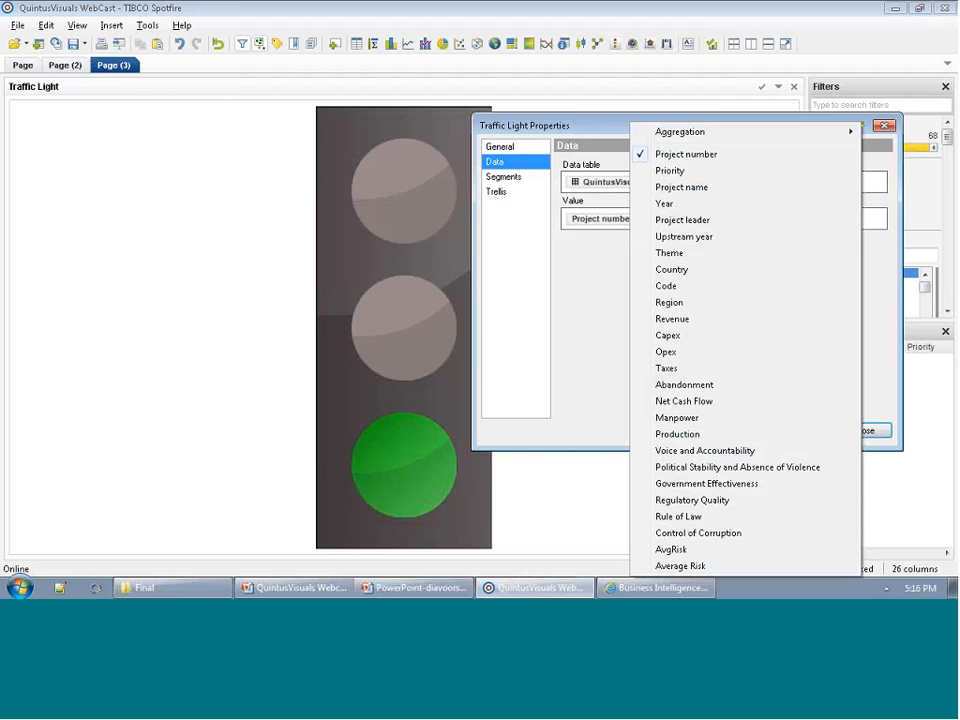
left_click(702, 566)
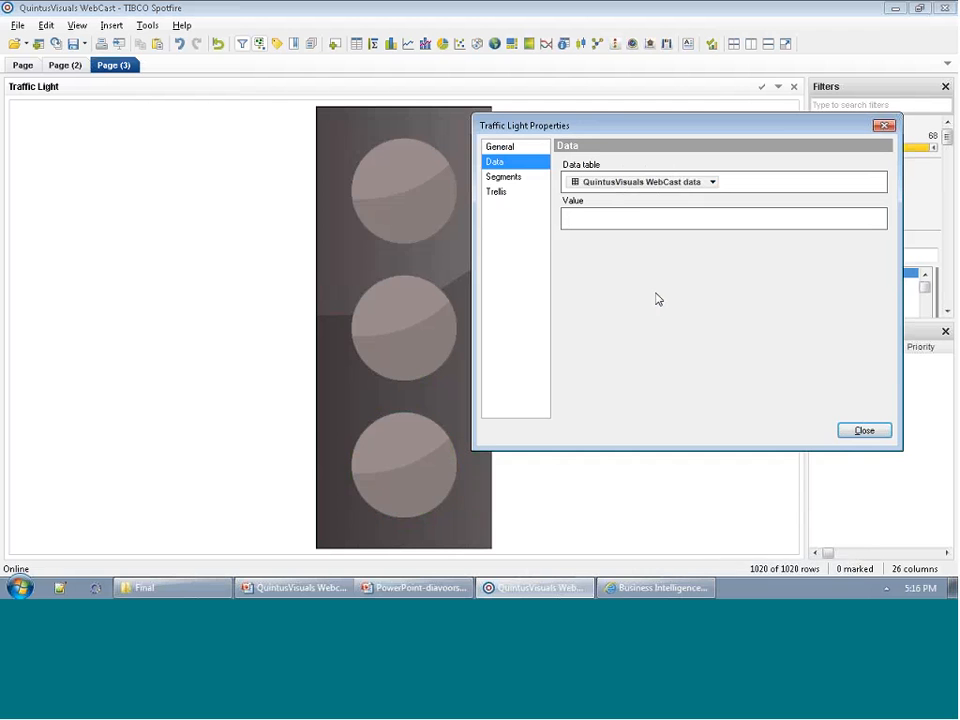
left_click(641, 224)
mouse_move(706, 138)
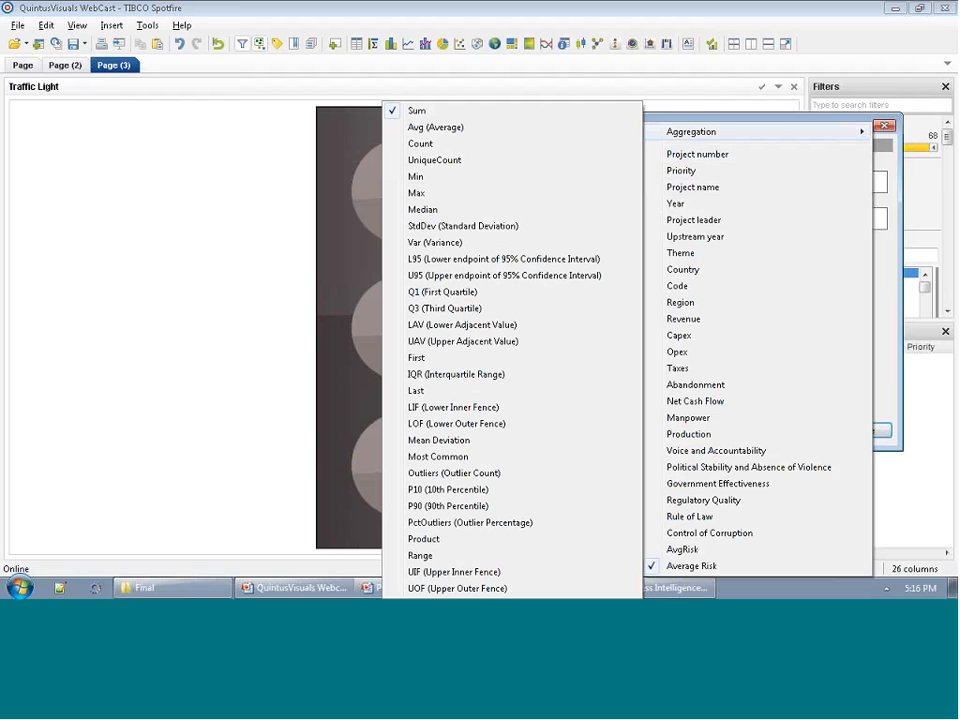
left_click(514, 128)
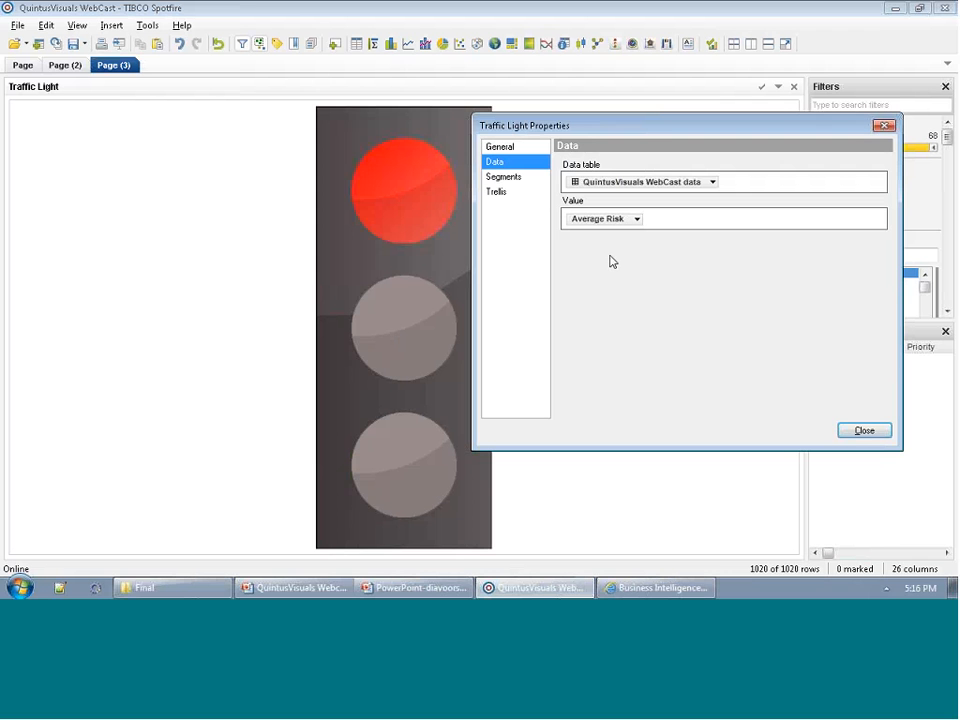
Try adding two extra segments to the traffic light and delete both of them.
left_click(515, 180)
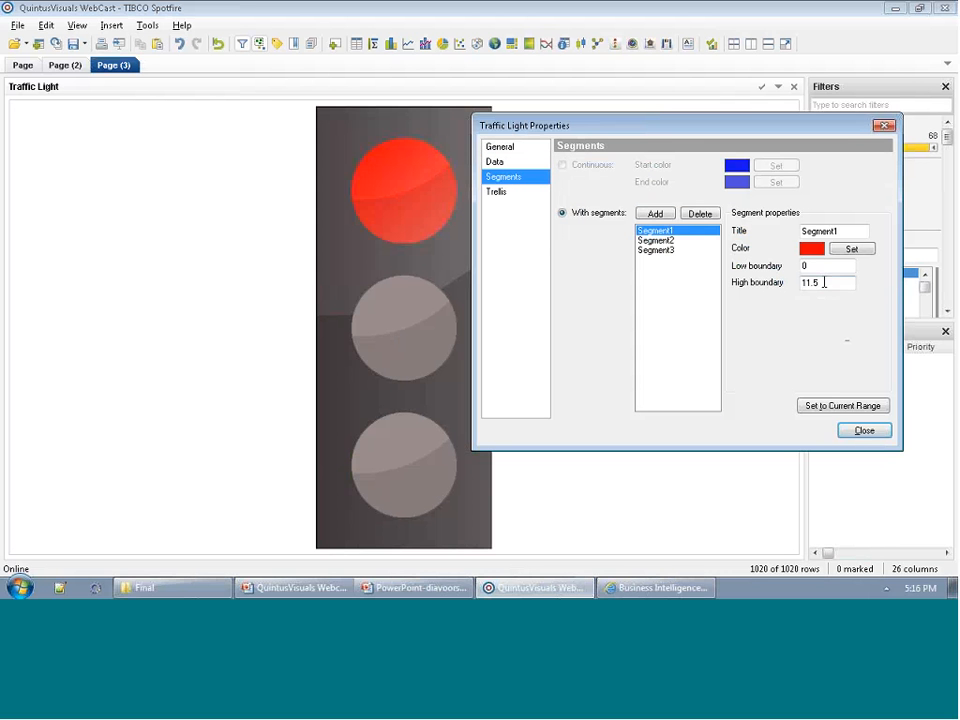
left_click(658, 214)
left_click(660, 215)
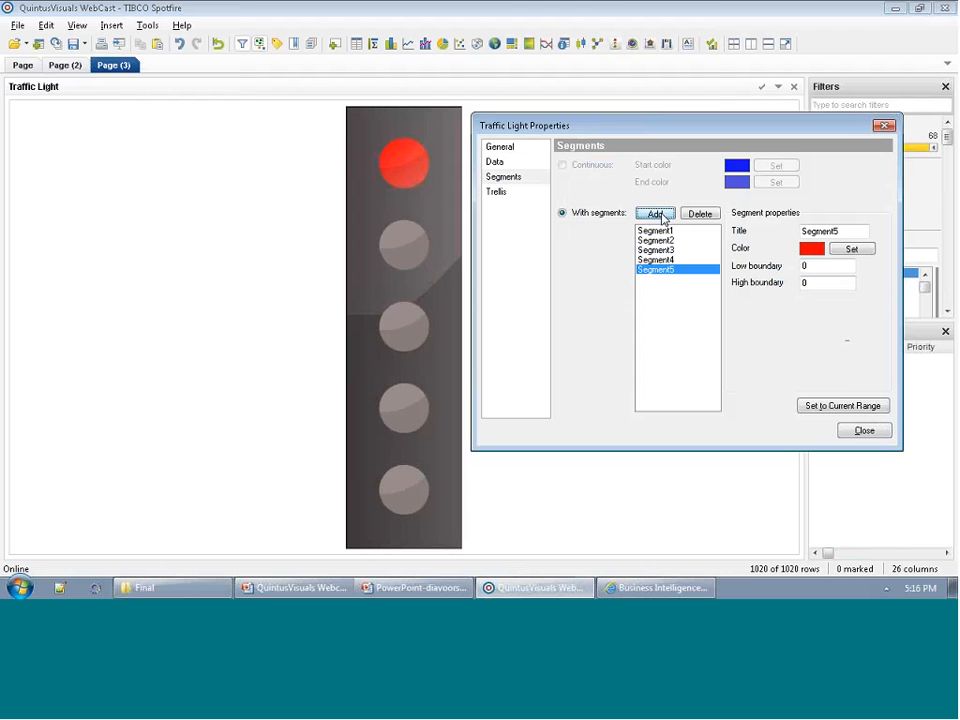
left_click(699, 214)
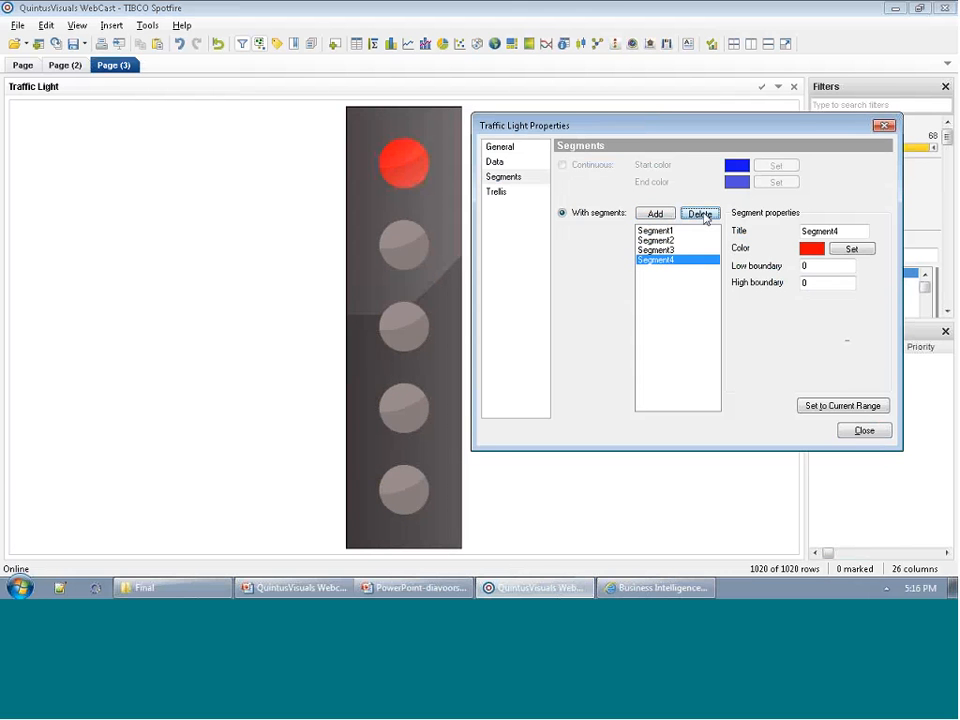
left_click(700, 214)
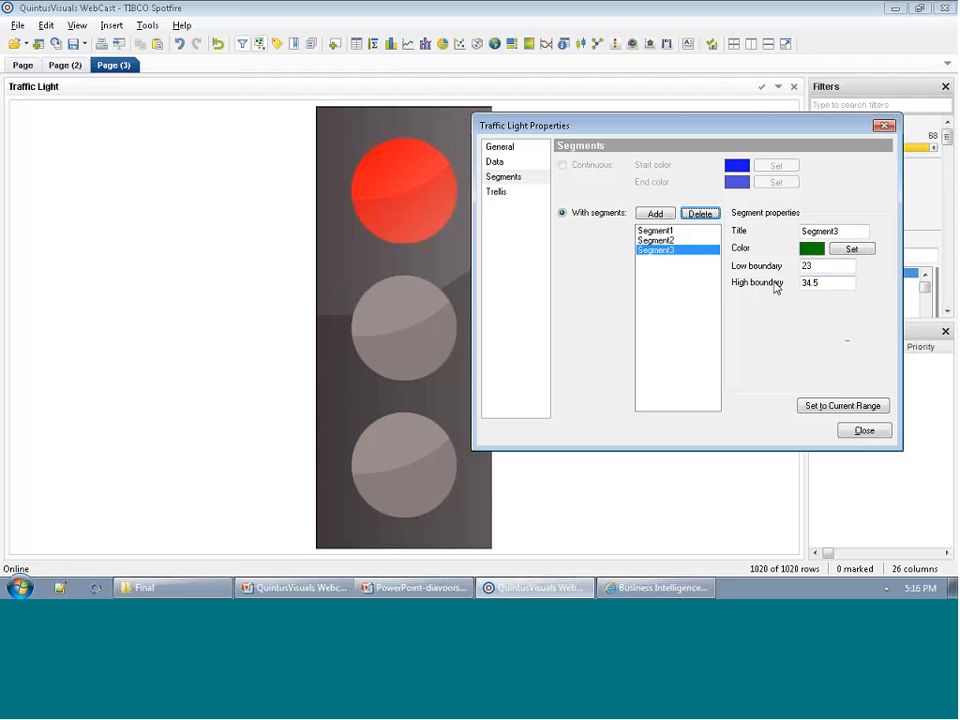
Set the high boundary of the red Segment1 to 0.5.
left_click(670, 231)
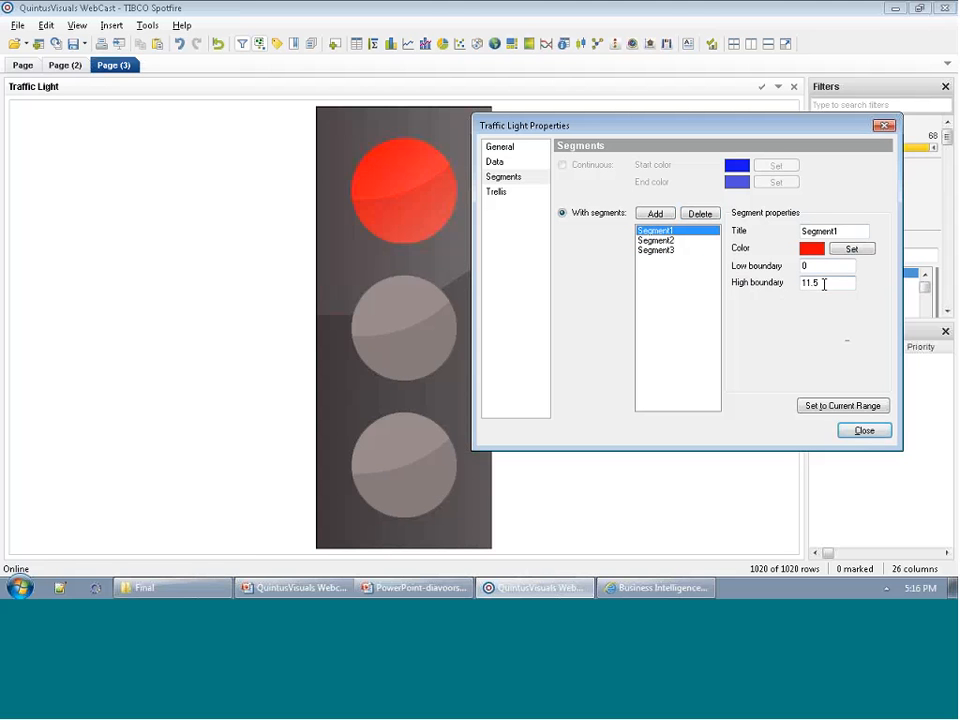
left_click_drag(824, 283, 767, 280)
type("0.5")
left_click(677, 250)
Set the orange Segment2's low boundary to 0.5 and its high boundary to 0.75.
left_click(676, 241)
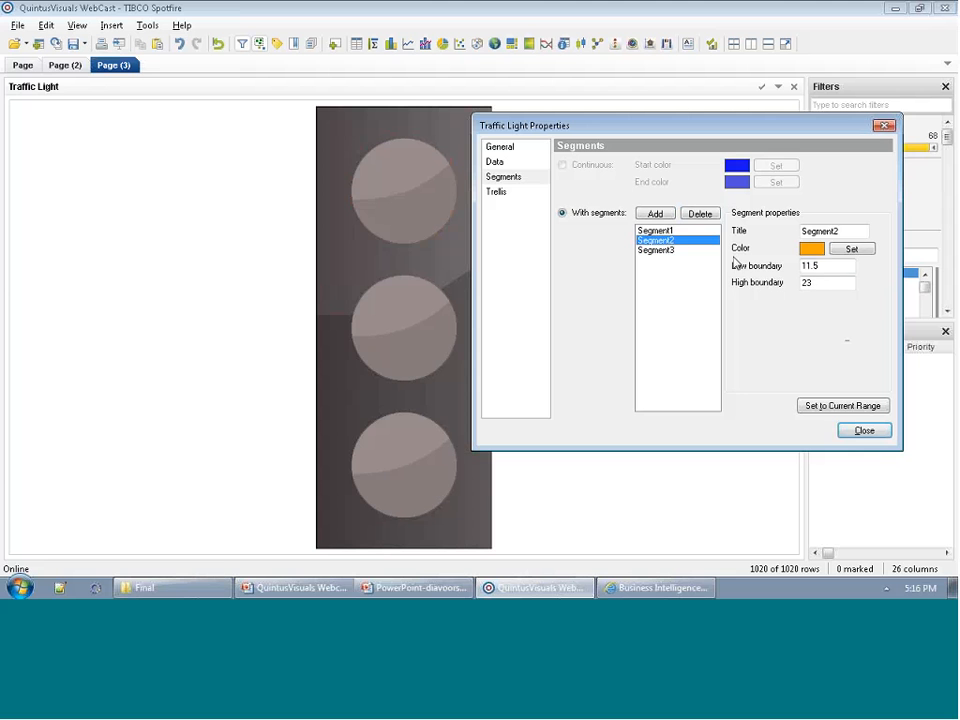
left_click_drag(832, 266, 769, 267)
type("0.5")
key("Tab")
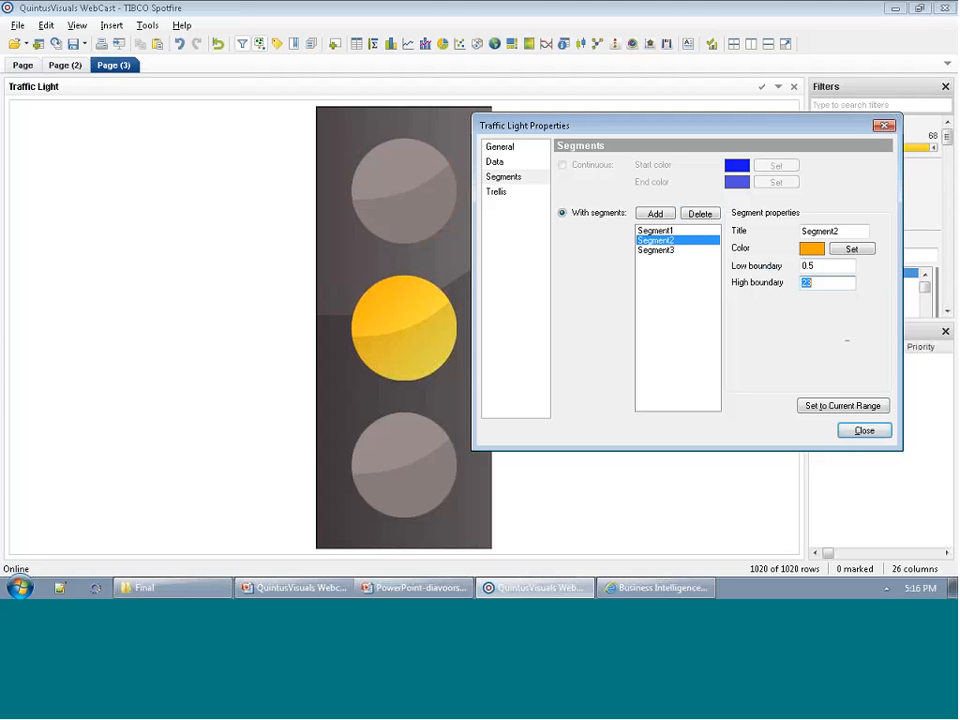
type("0.75")
Set the green Segment3's low boundary to 0.75 and its high boundary to 1.
left_click(690, 250)
double_click(806, 265)
type("0.7")
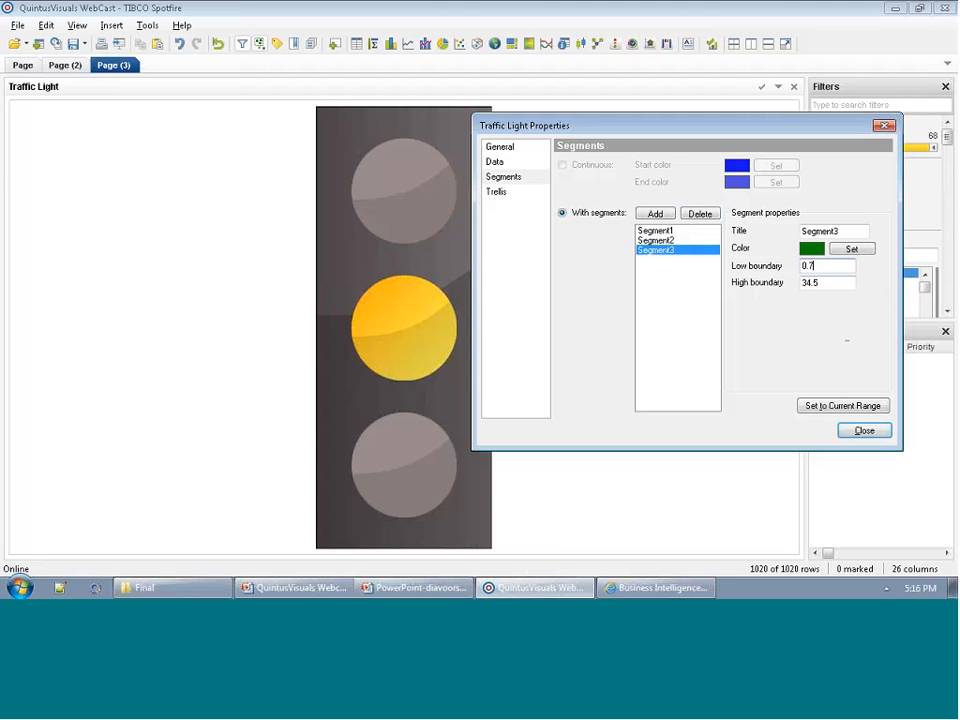
type("5")
key("Tab")
type("1")
Trellis the traffic light into panels split by Country and close its properties.
left_click(527, 194)
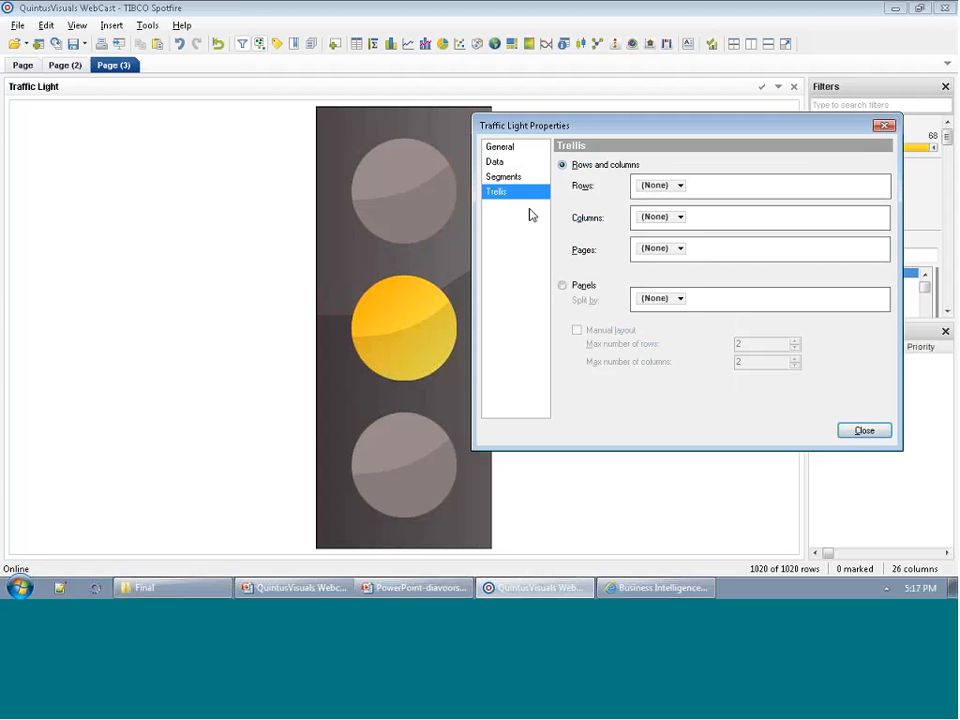
left_click(564, 286)
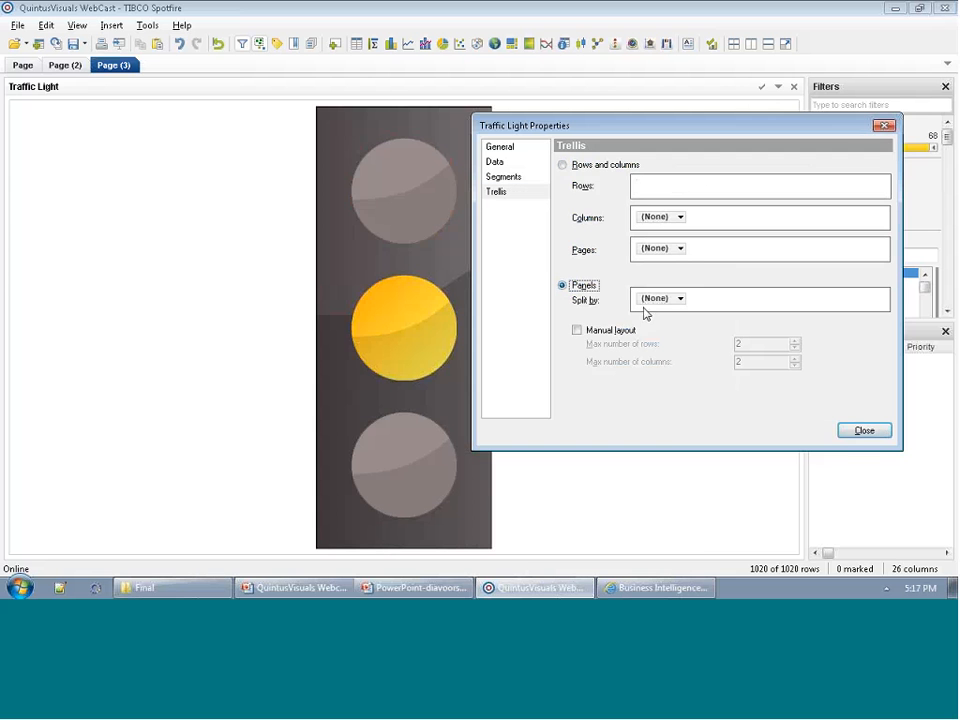
left_click(653, 302)
left_click(698, 246)
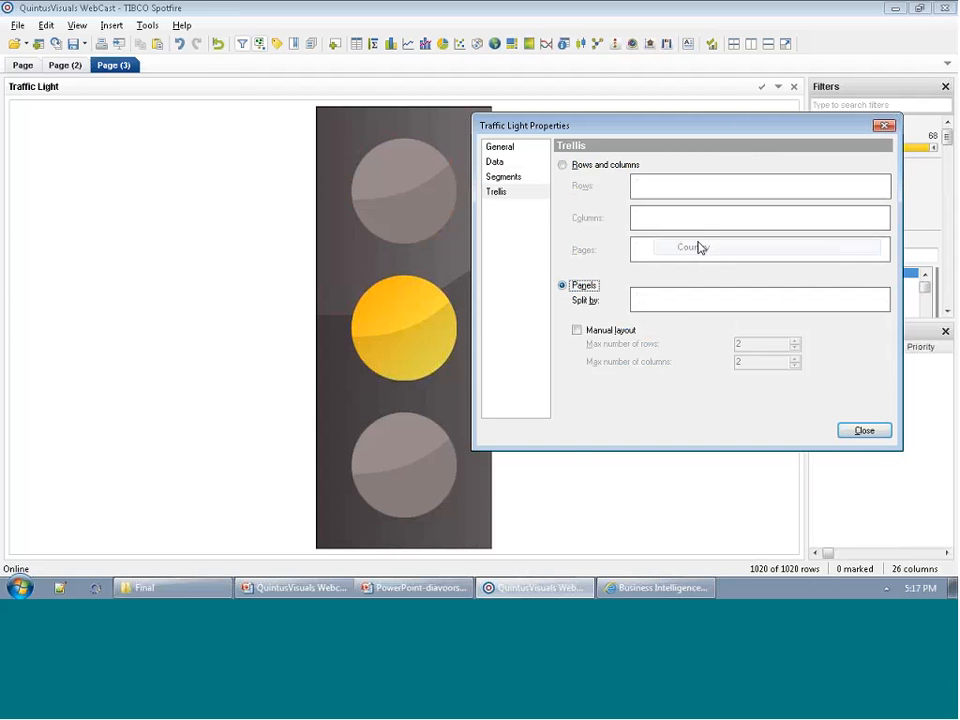
left_click_drag(640, 125, 698, 144)
left_click(919, 452)
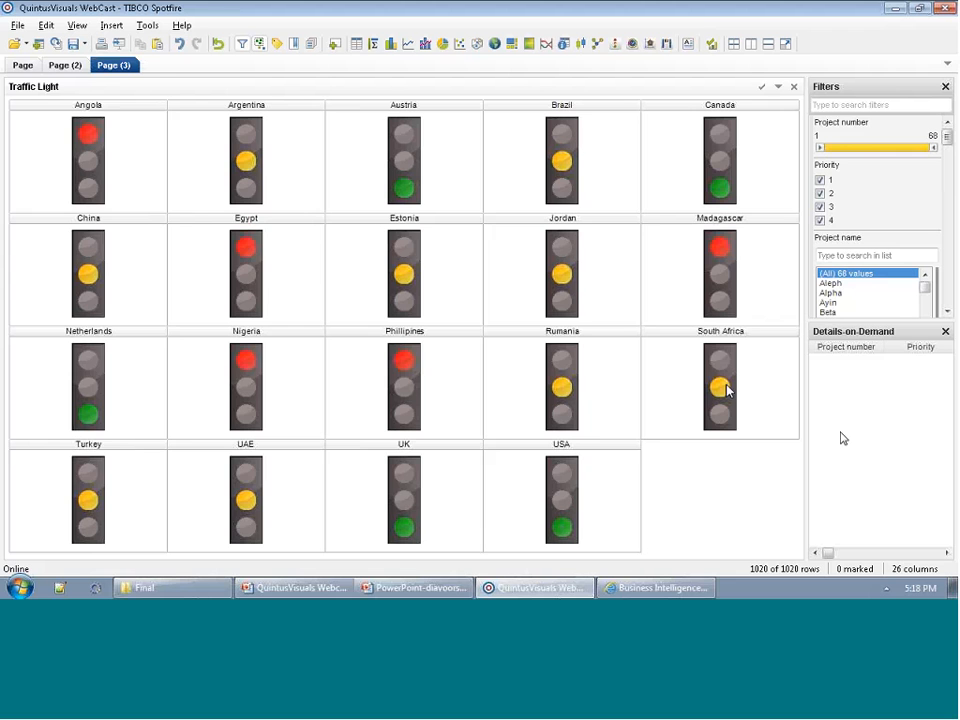
Add a new page to the analysis and insert a Spider Plot visualization on it.
double_click(158, 68)
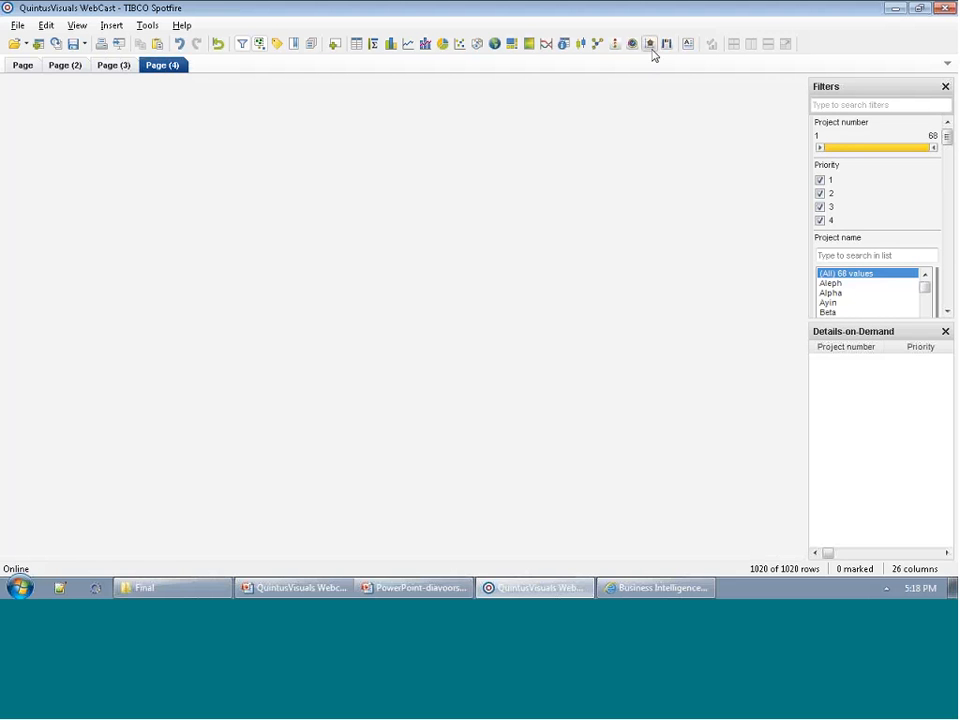
left_click(111, 25)
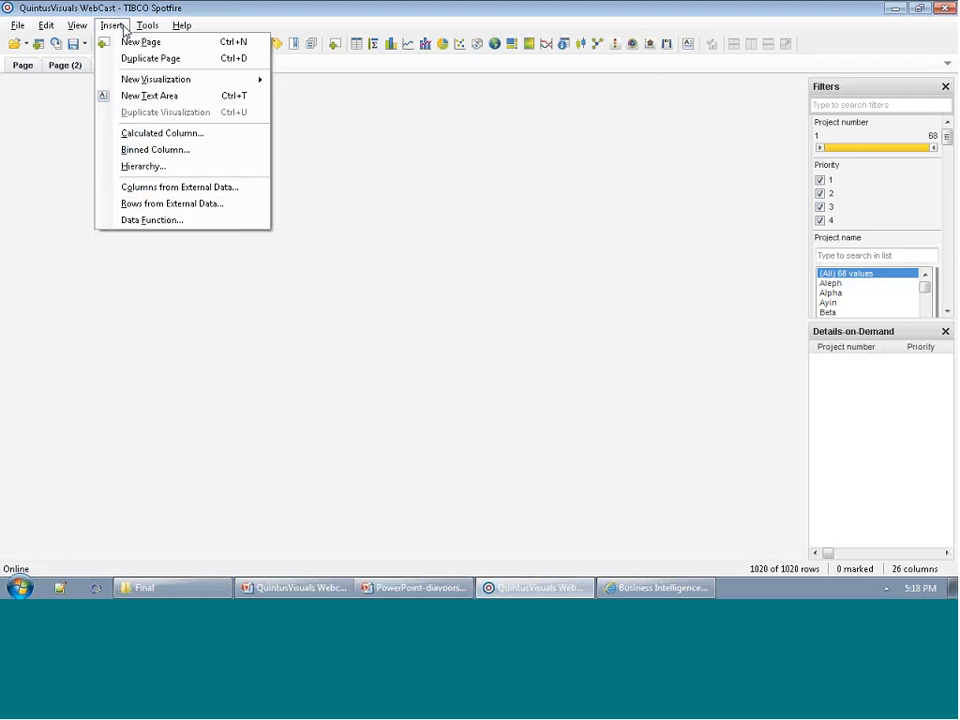
mouse_move(155, 80)
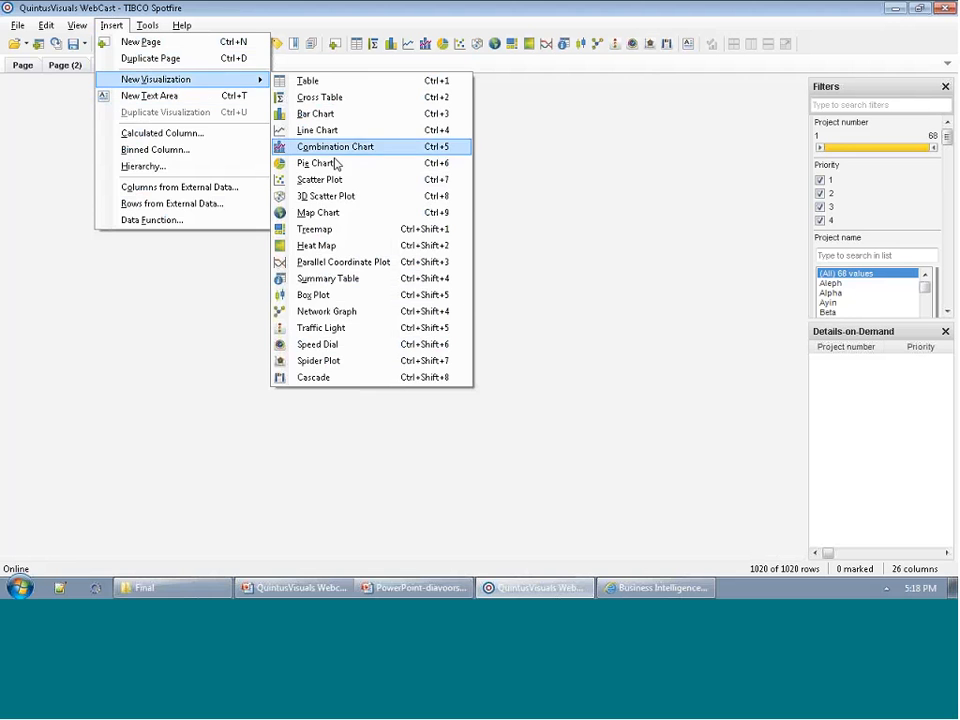
left_click(334, 362)
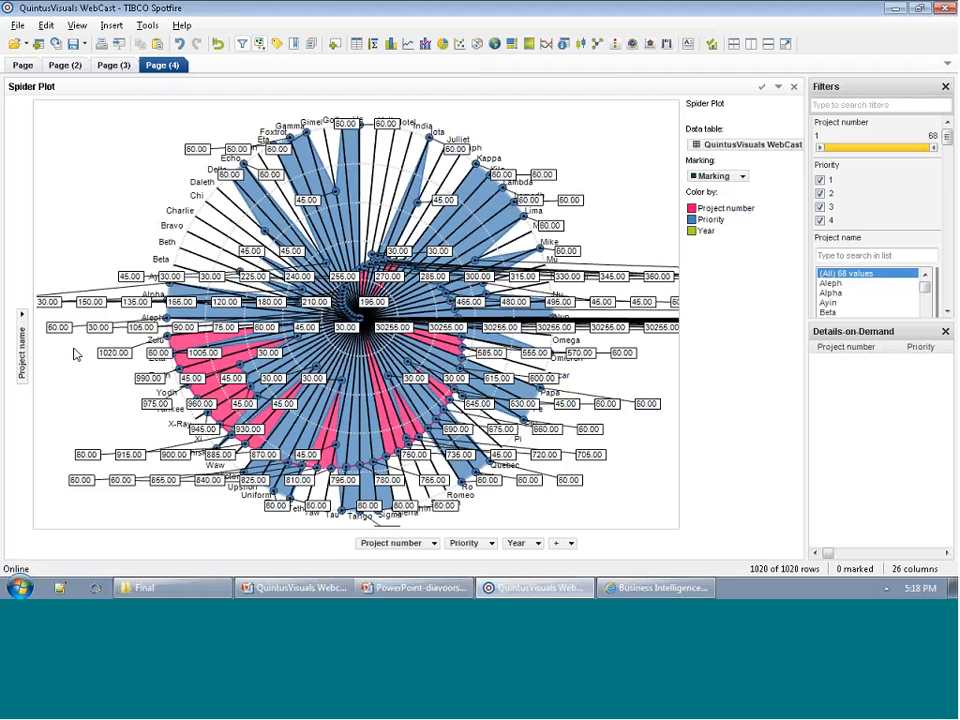
Set the spider plot's category axis to Region and remove all of its default value columns.
left_click(23, 316)
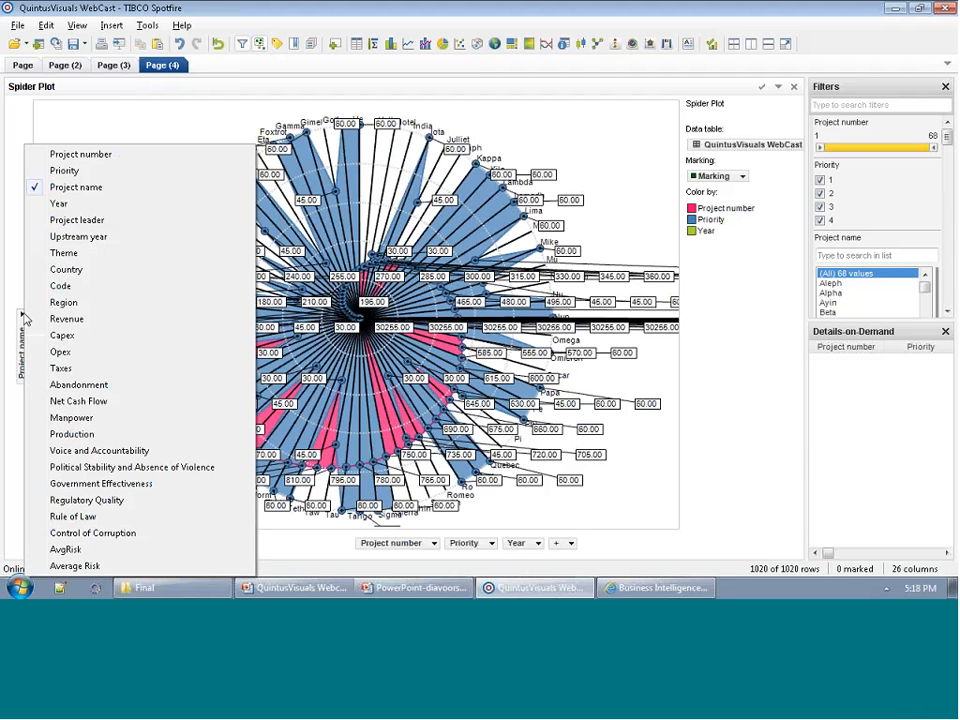
left_click(70, 303)
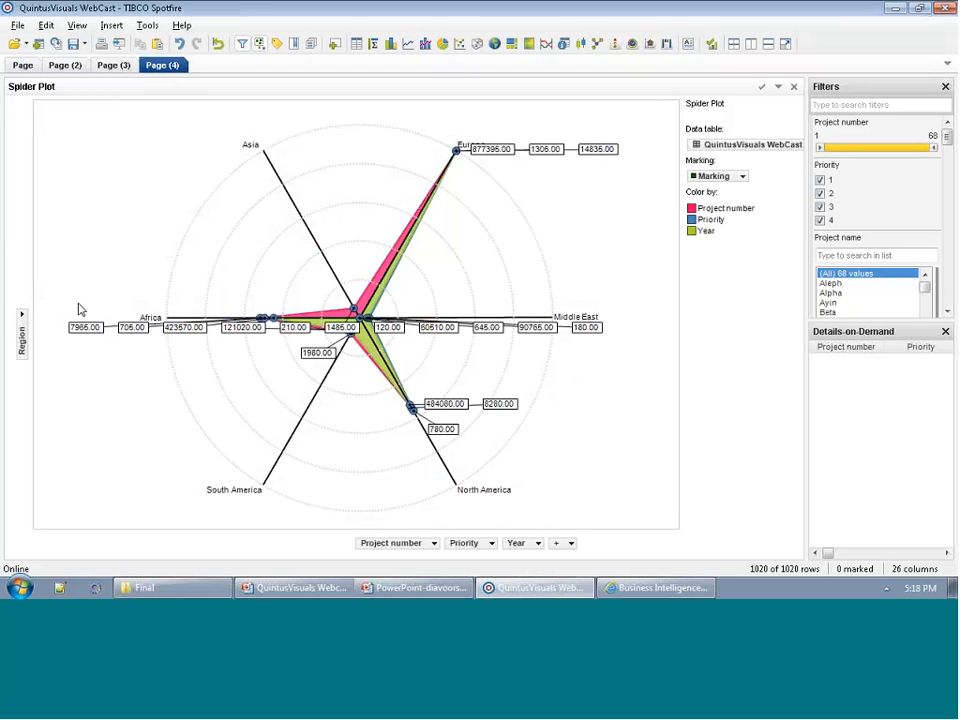
left_click(432, 543)
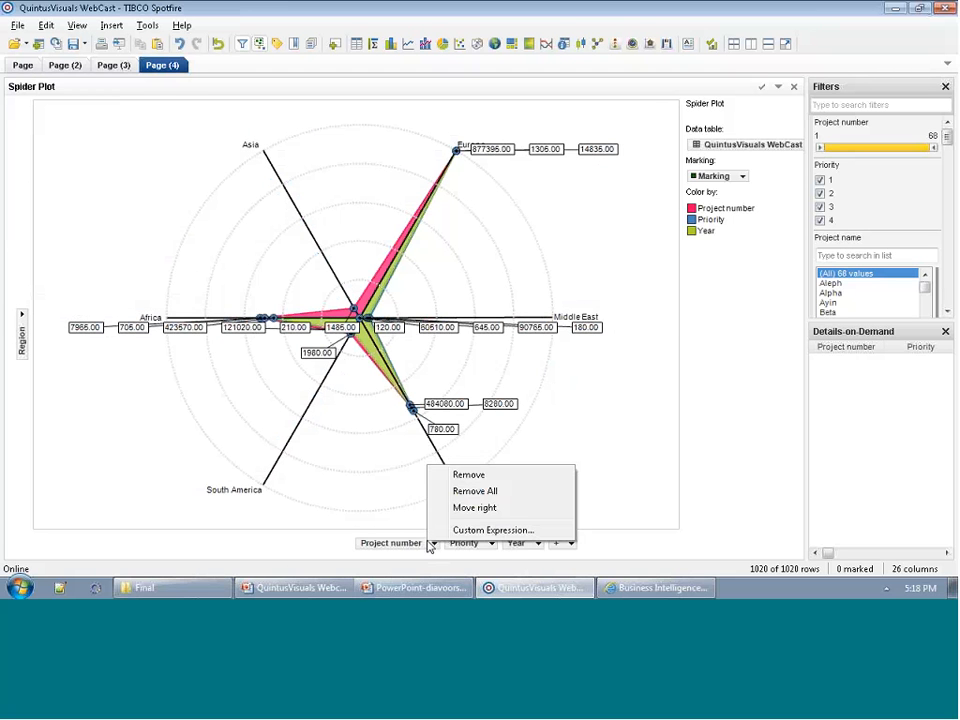
left_click(472, 491)
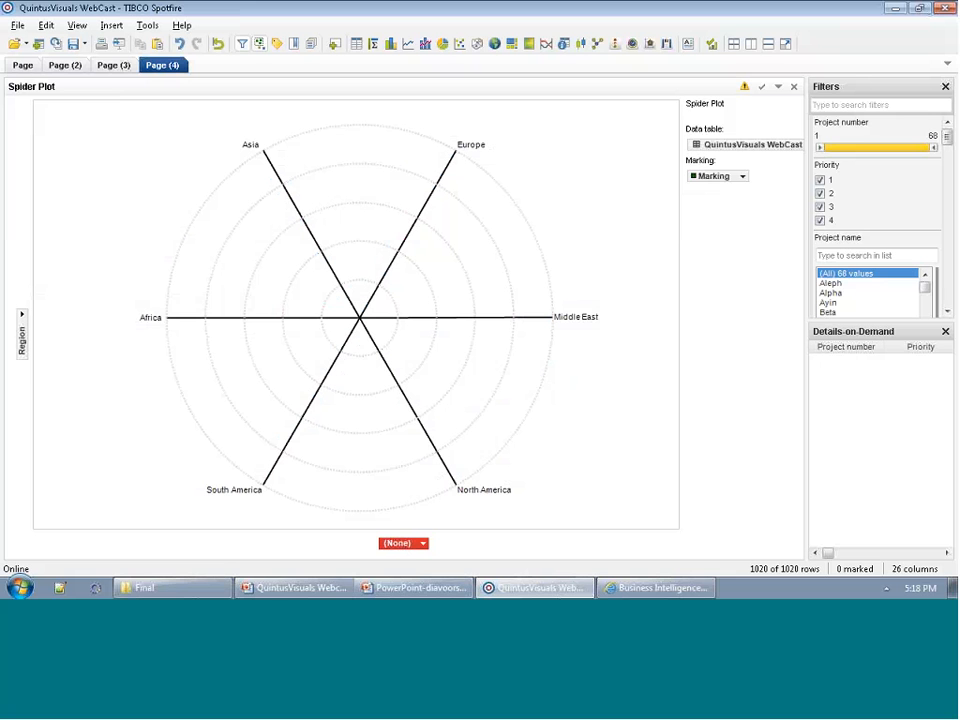
Plot Rule of Law, Control of Corruption, Government Effectiveness, Voice and Accountability, and Regulatory Quality as the spider plot's value columns.
mouse_move(745, 89)
left_click(422, 544)
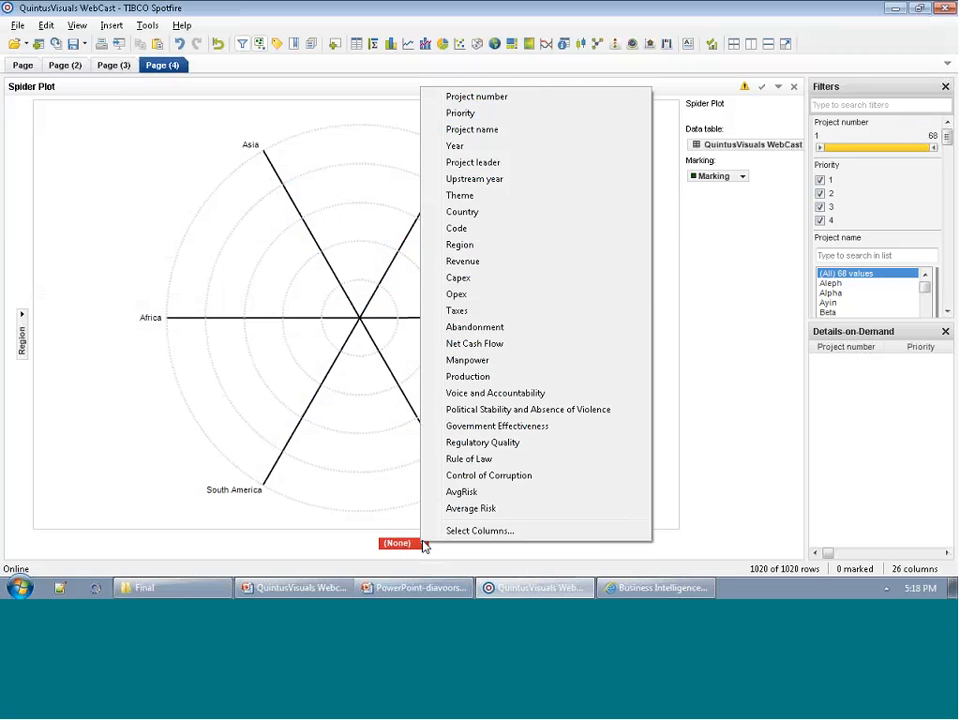
left_click(470, 531)
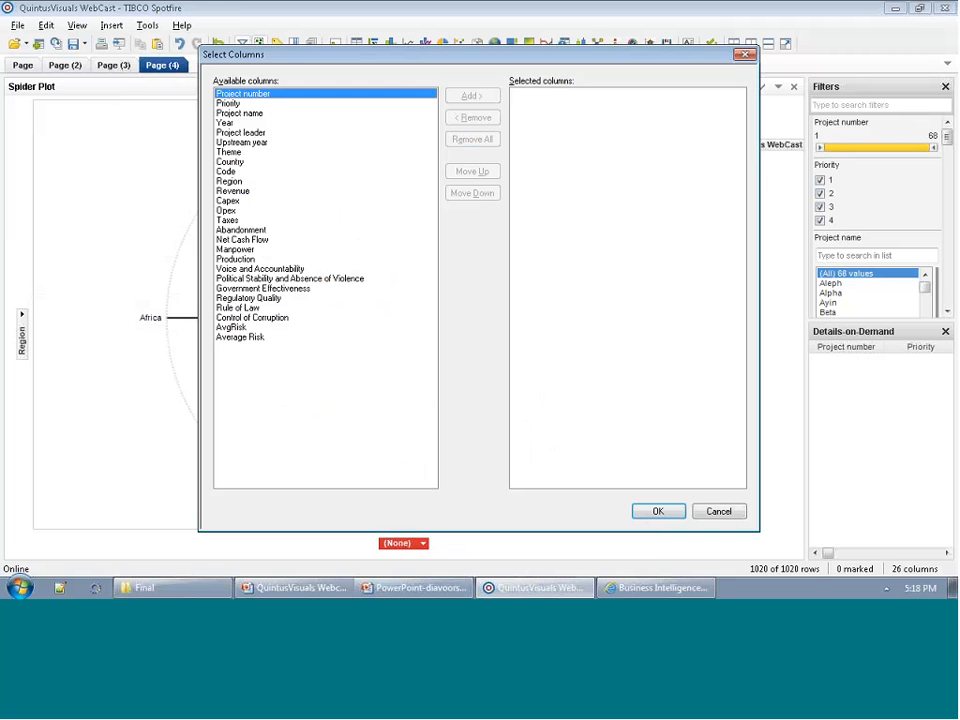
double_click(251, 311)
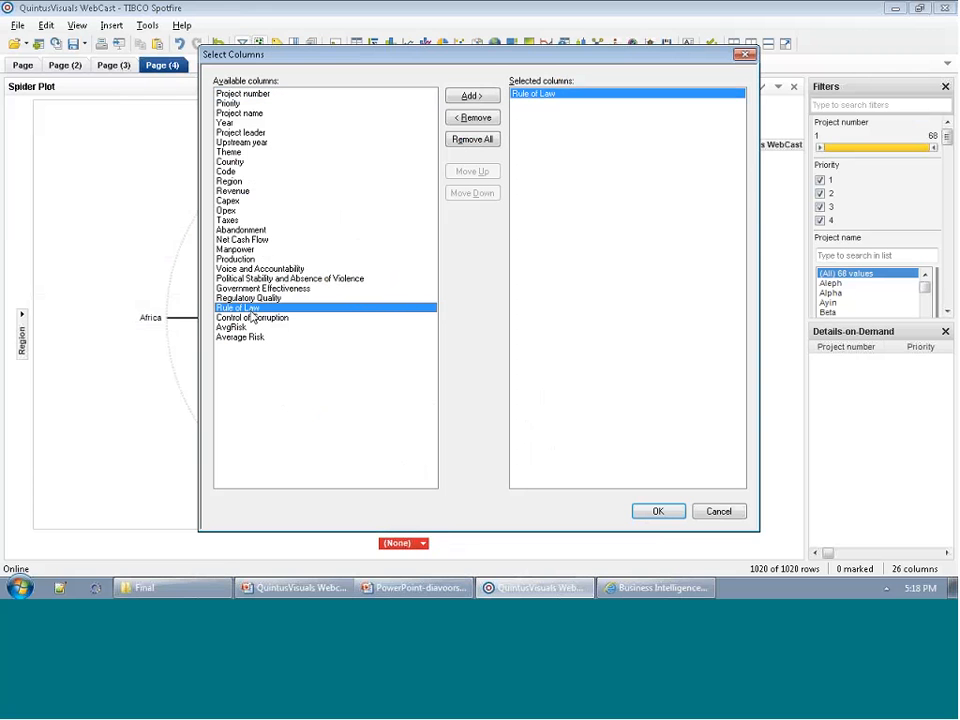
double_click(251, 318)
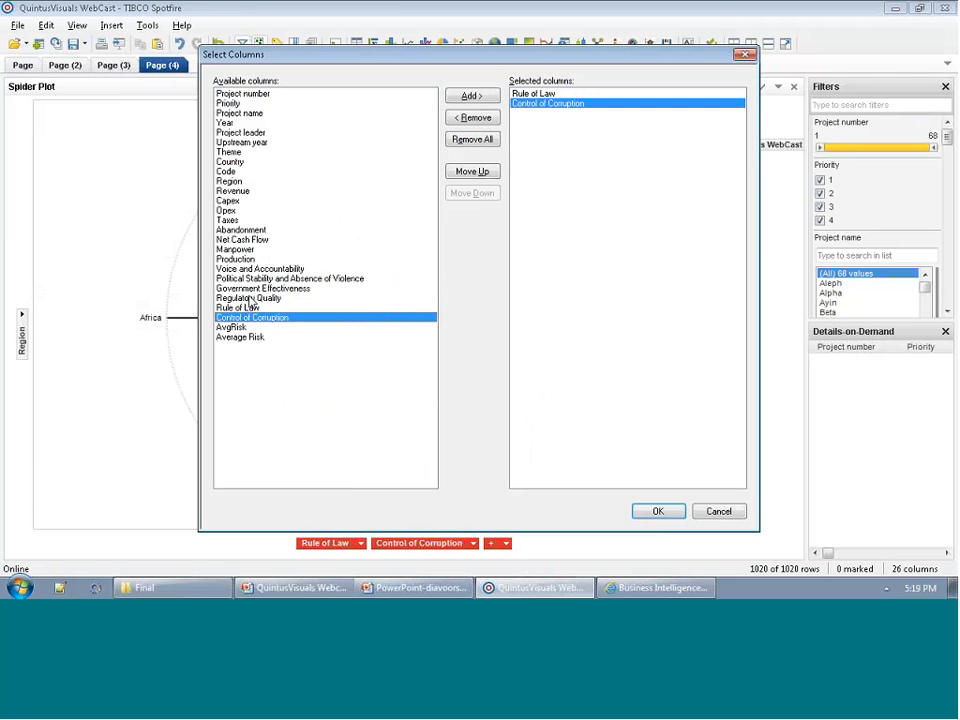
double_click(250, 289)
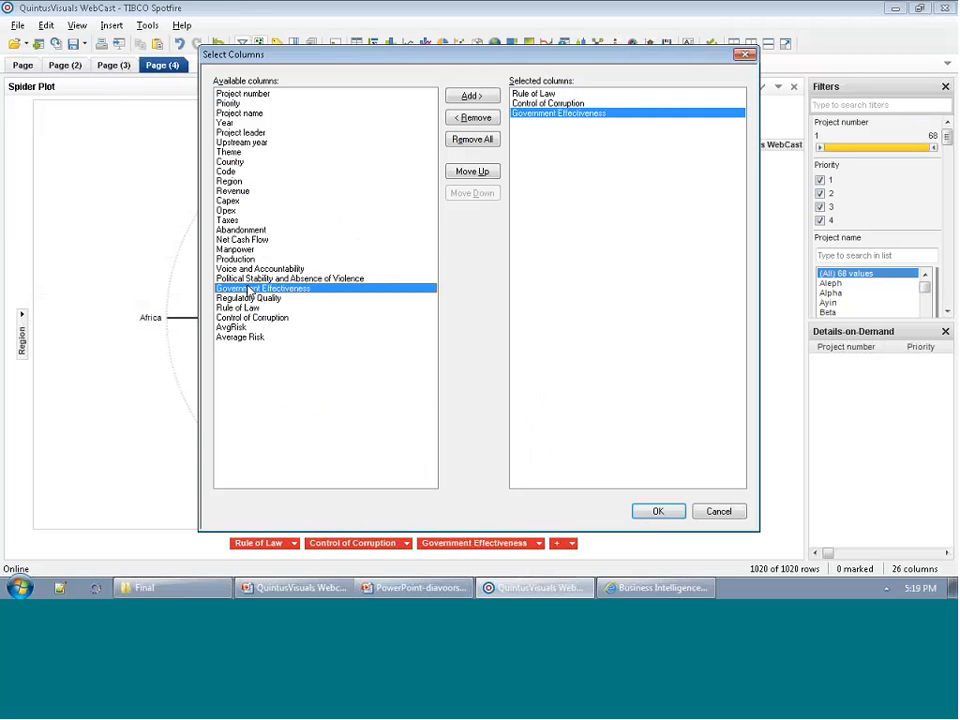
double_click(248, 271)
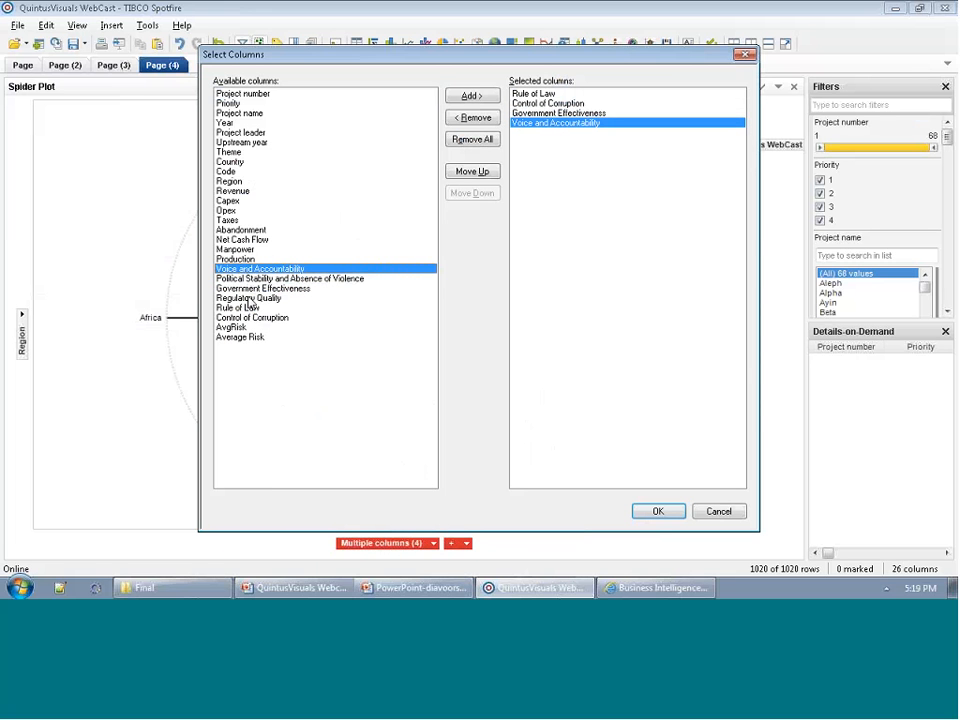
double_click(249, 298)
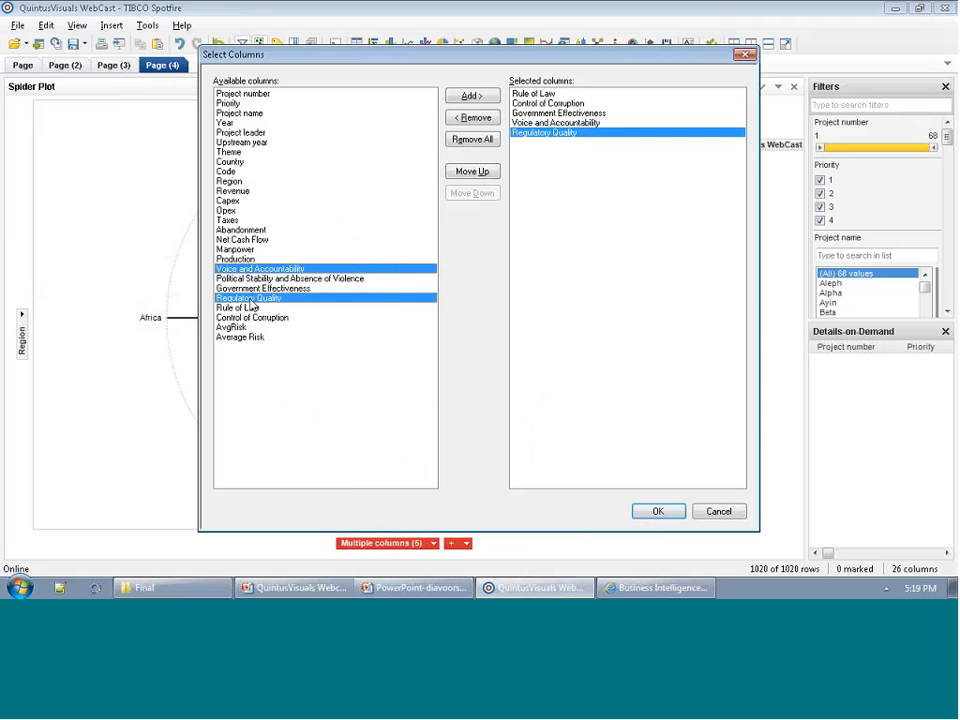
left_click(664, 511)
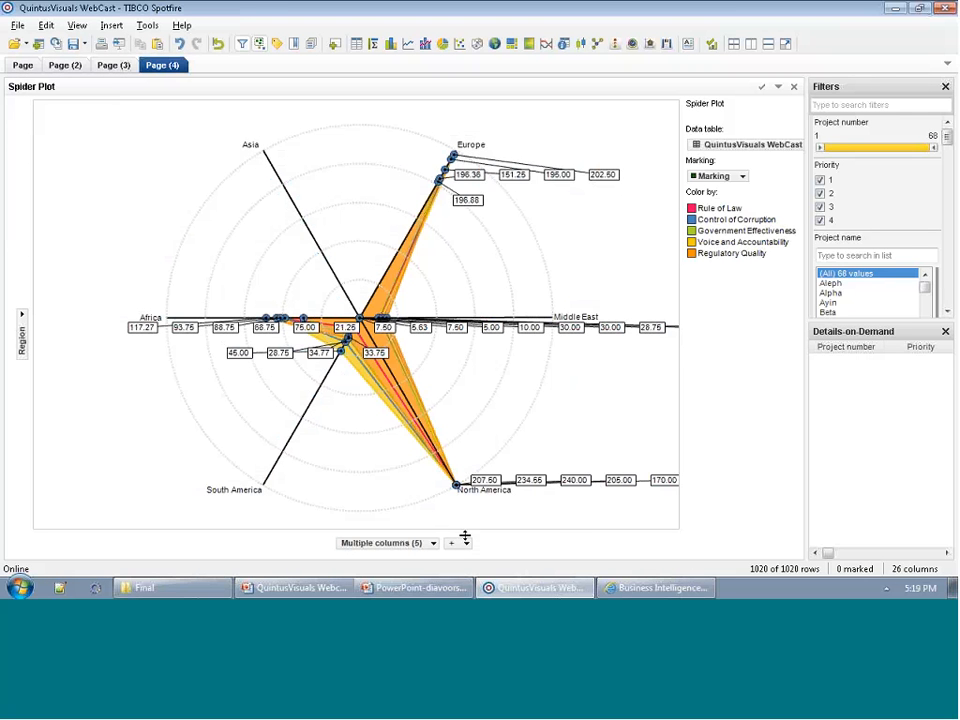
Change the aggregation in the Rule of Law custom expression to avg.
right_click(425, 548)
left_click(440, 533)
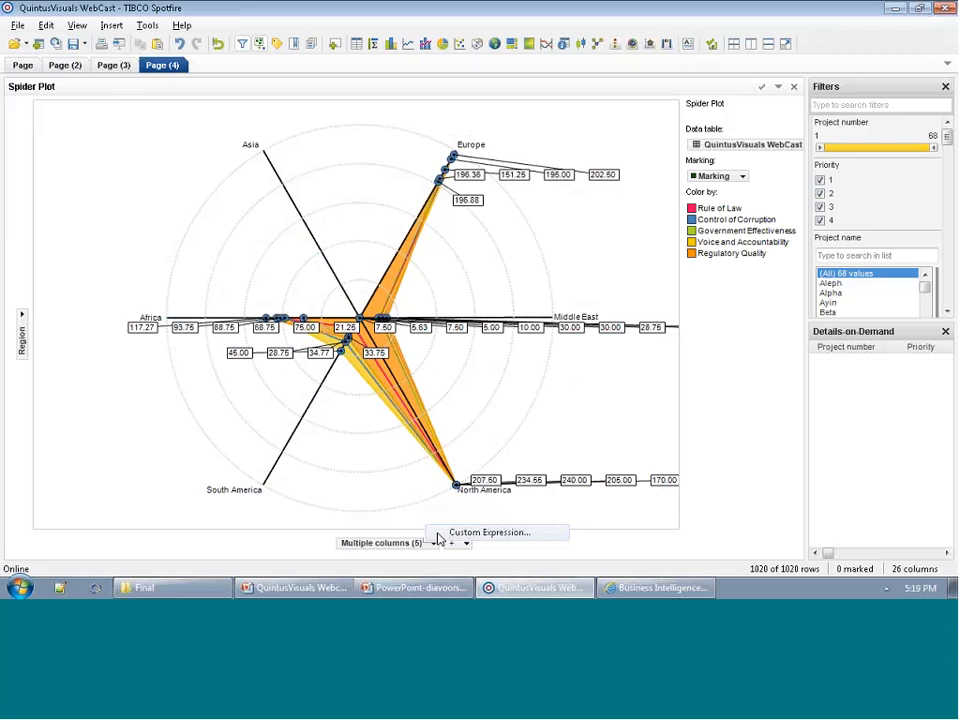
left_click(355, 450)
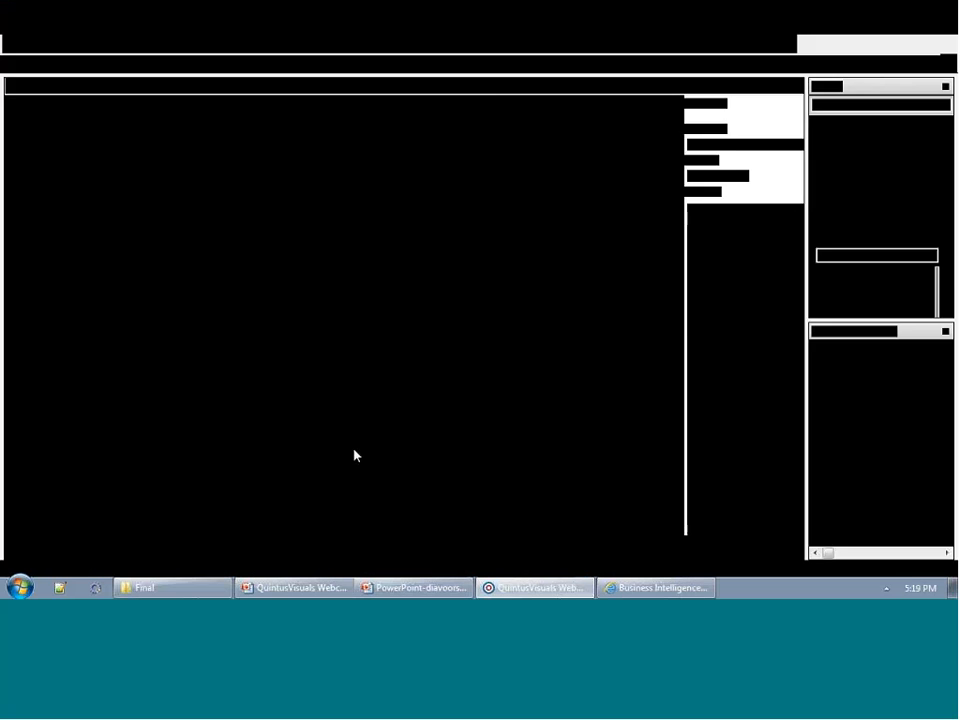
double_click(222, 379)
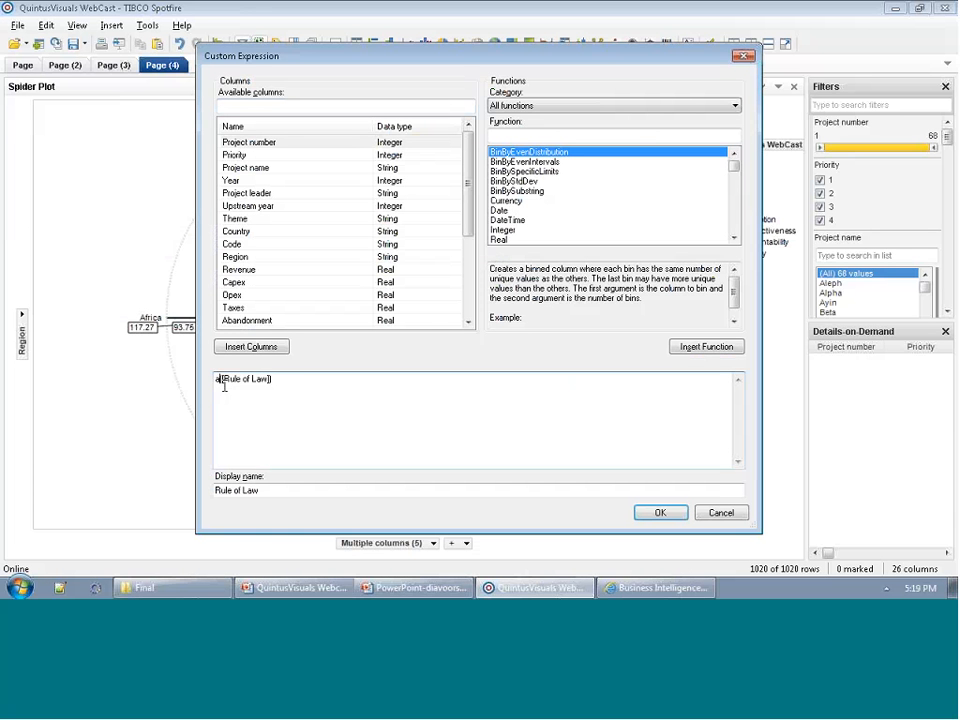
type("avg")
left_click(660, 513)
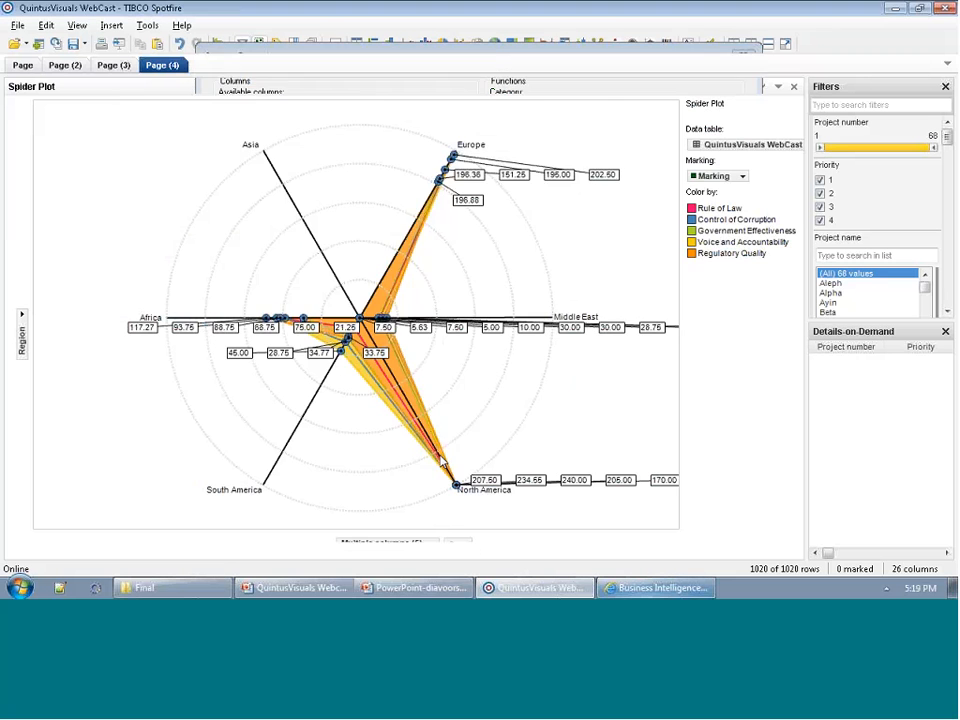
Edit the Control of Corruption custom expression so that it aggregates with avg.
right_click(388, 542)
left_click(395, 531)
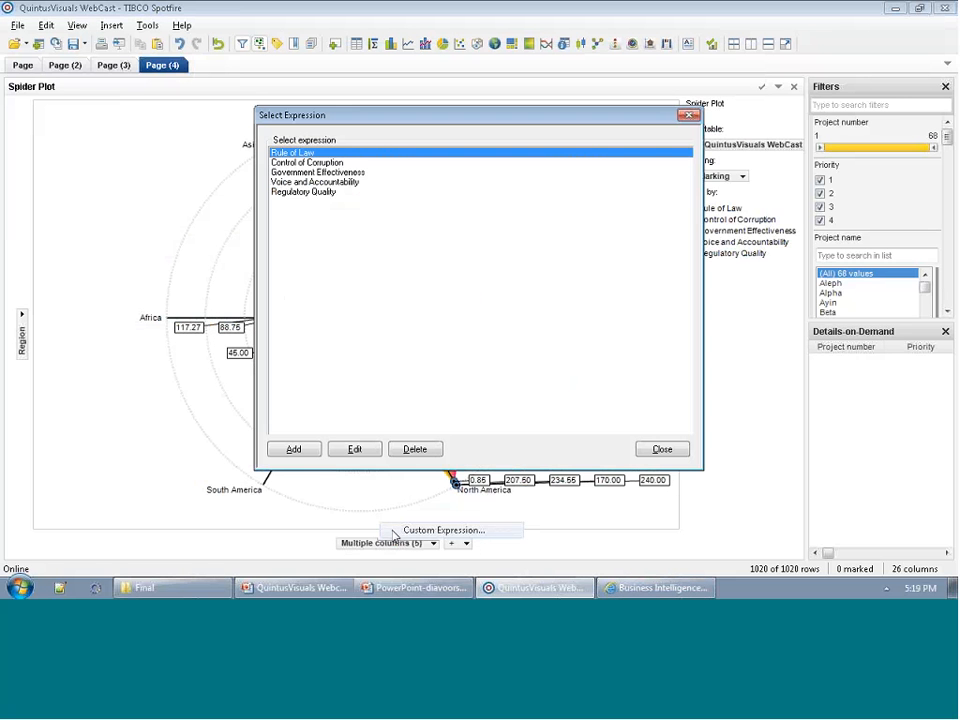
left_click(303, 173)
left_click(306, 162)
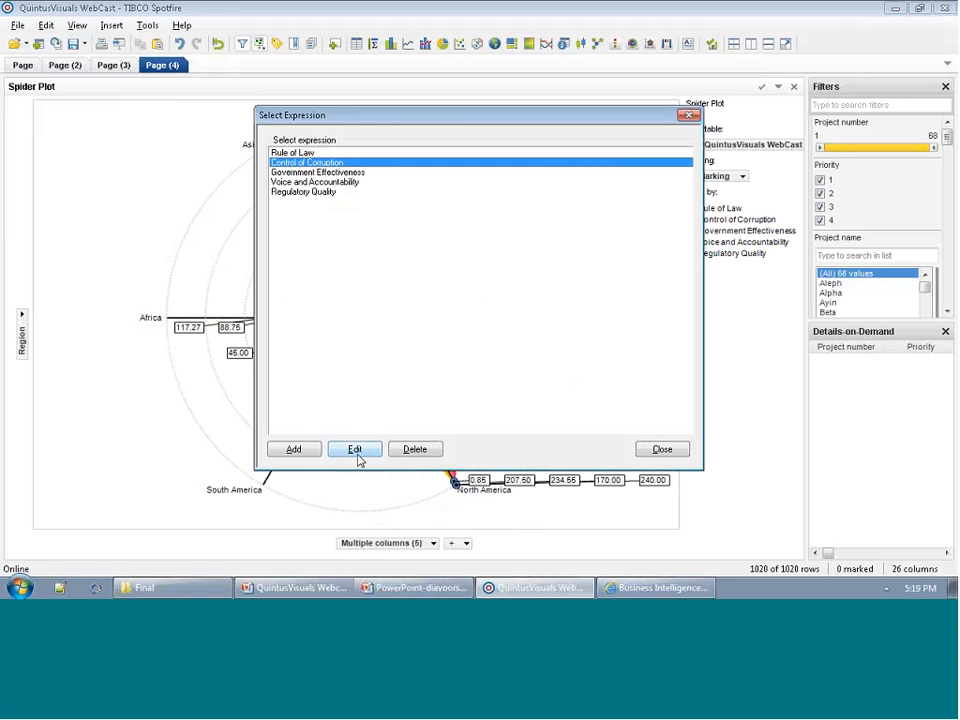
left_click(354, 449)
left_click(225, 379)
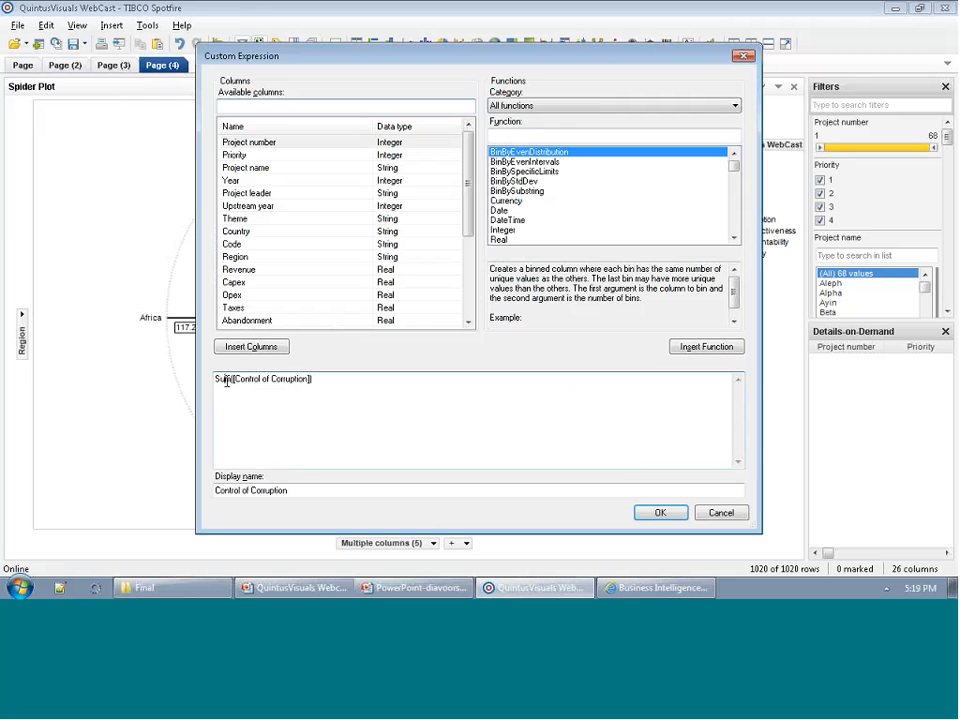
double_click(225, 379)
type("avg")
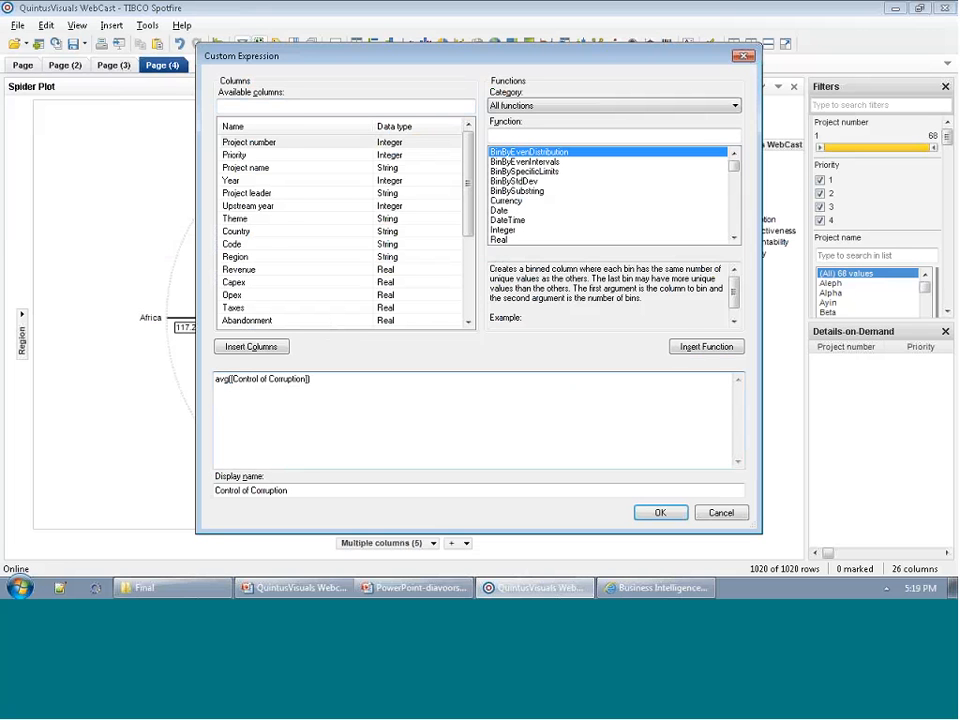
left_click(662, 512)
Edit the Government Effectiveness custom expression so that it aggregates with avg.
right_click(430, 521)
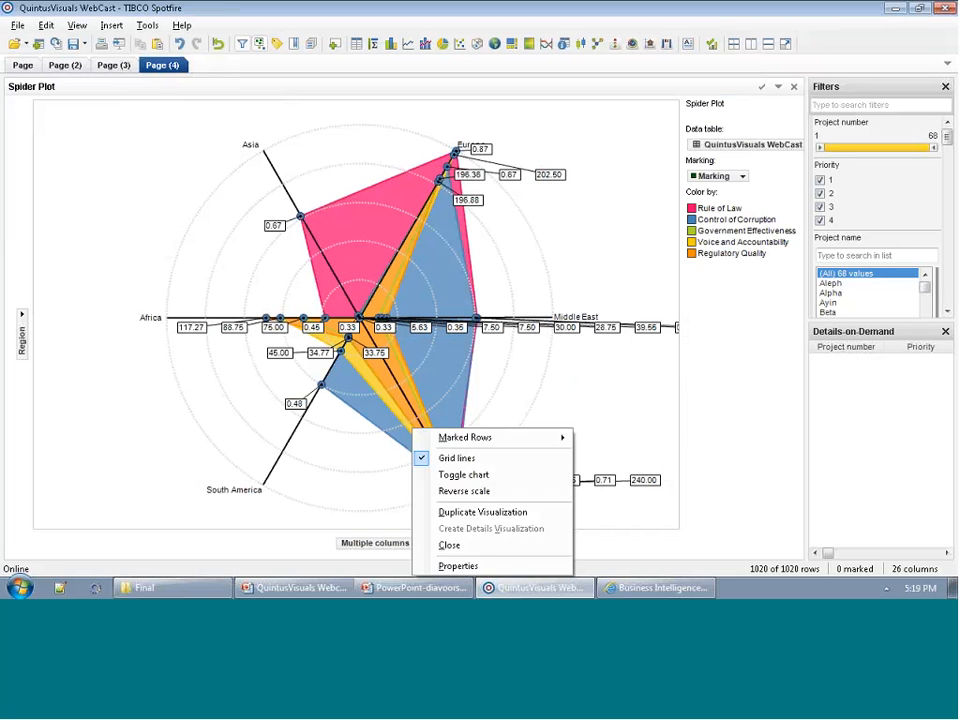
left_click(416, 545)
left_click(434, 533)
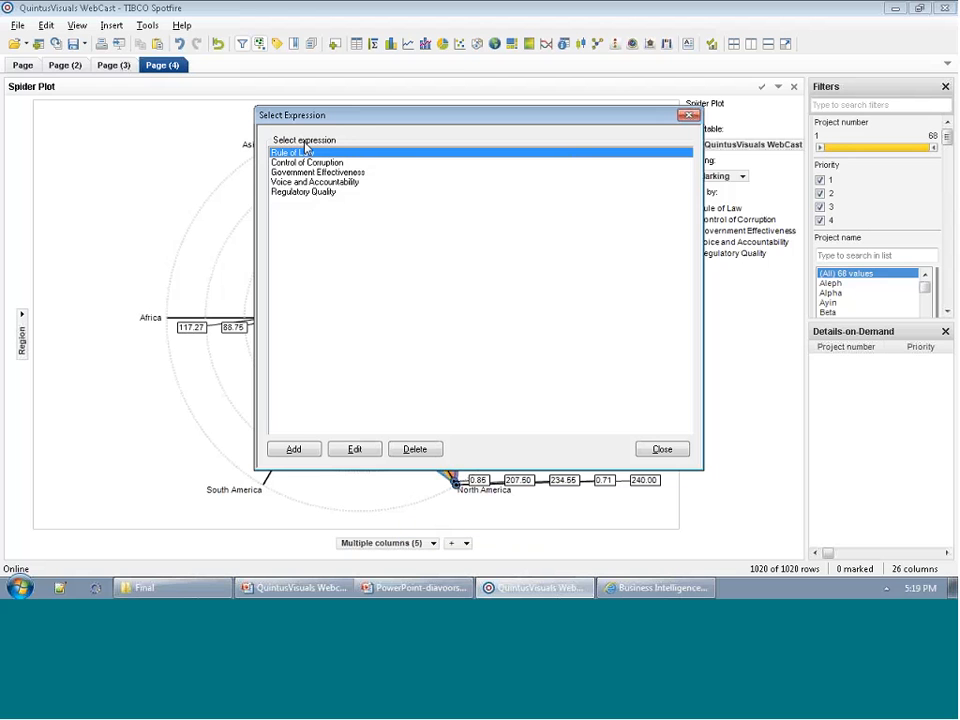
left_click(318, 172)
left_click(354, 449)
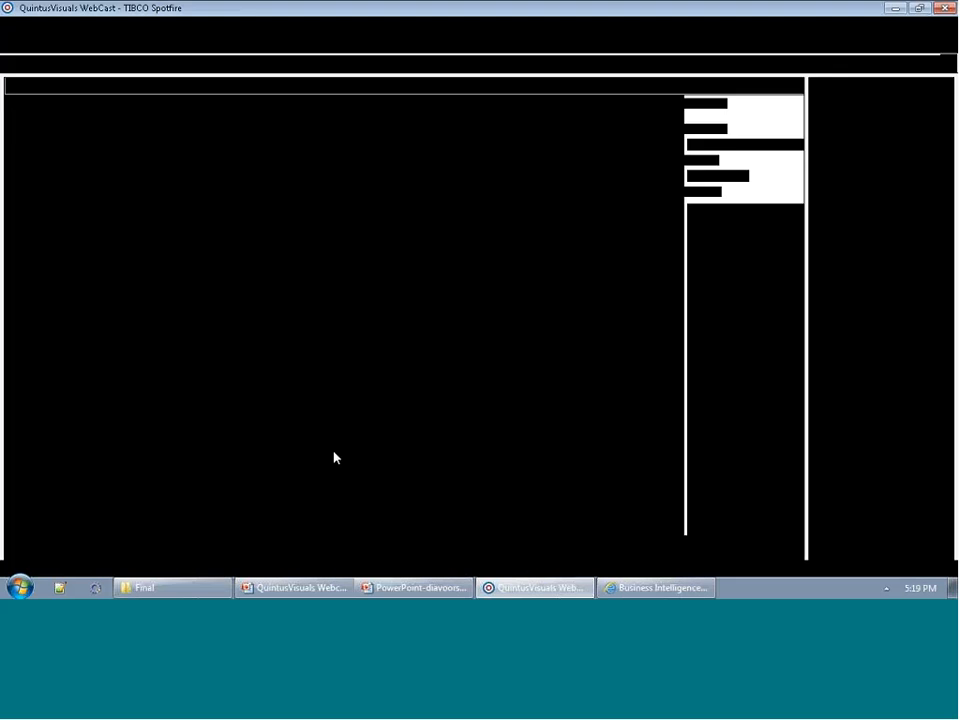
double_click(222, 380)
type("avg([Government Effectiveness")
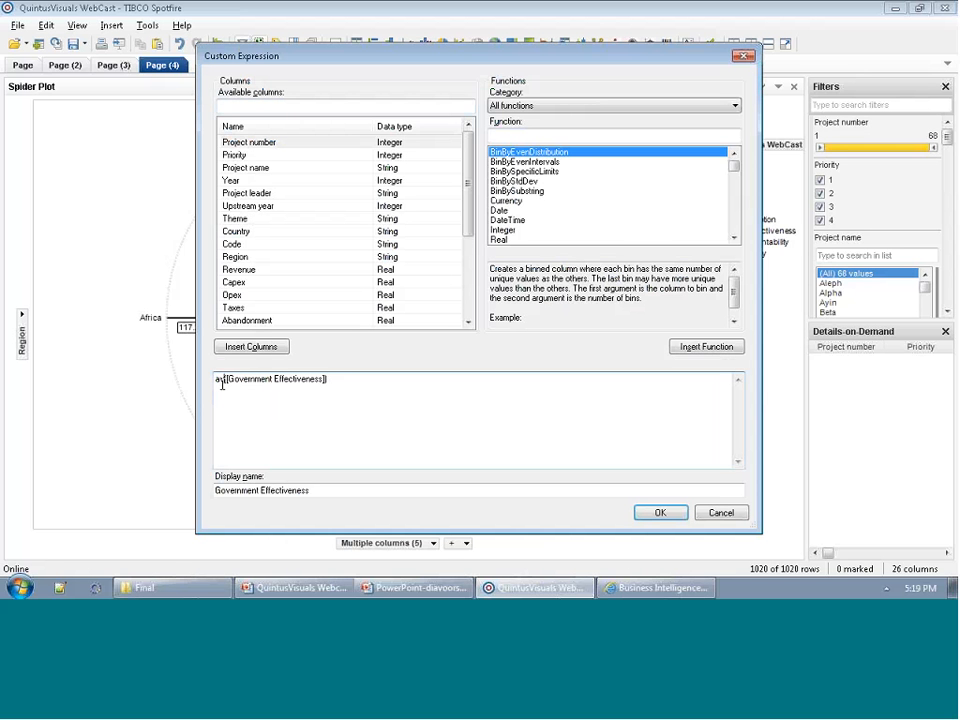
left_click(652, 513)
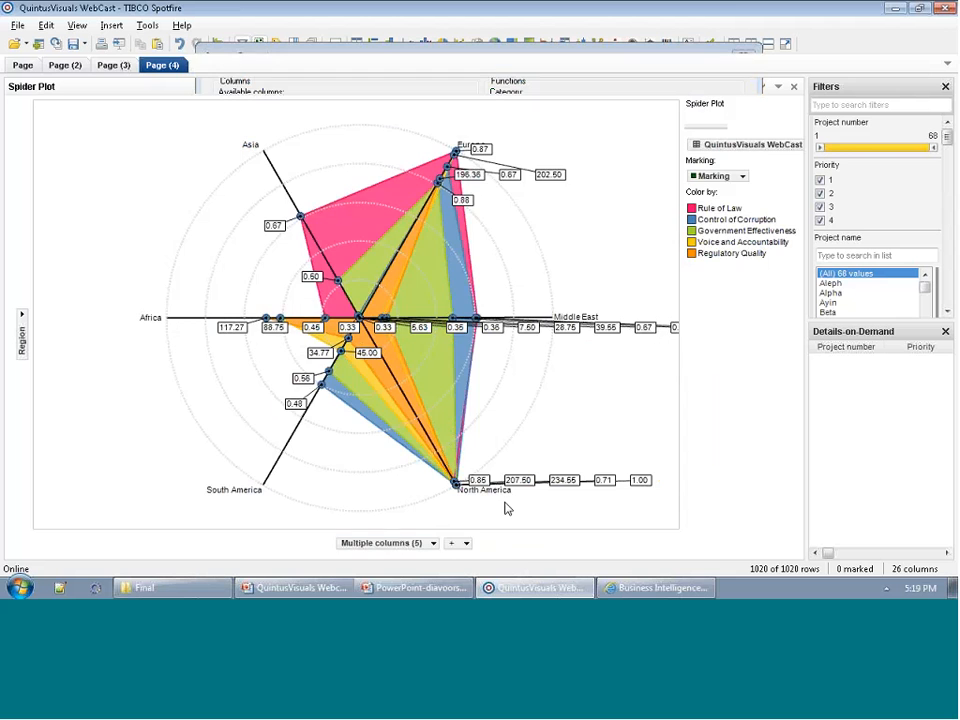
Edit the Voice and Accountability custom expression so that it aggregates with avg.
right_click(417, 544)
left_click(431, 531)
left_click(315, 182)
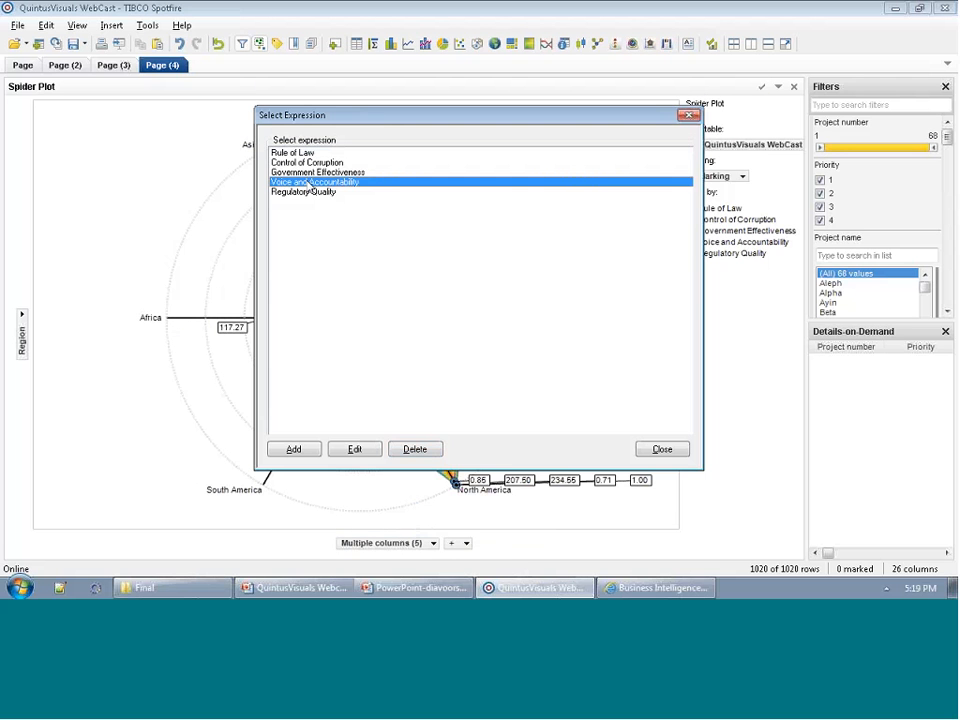
left_click(354, 449)
double_click(223, 380)
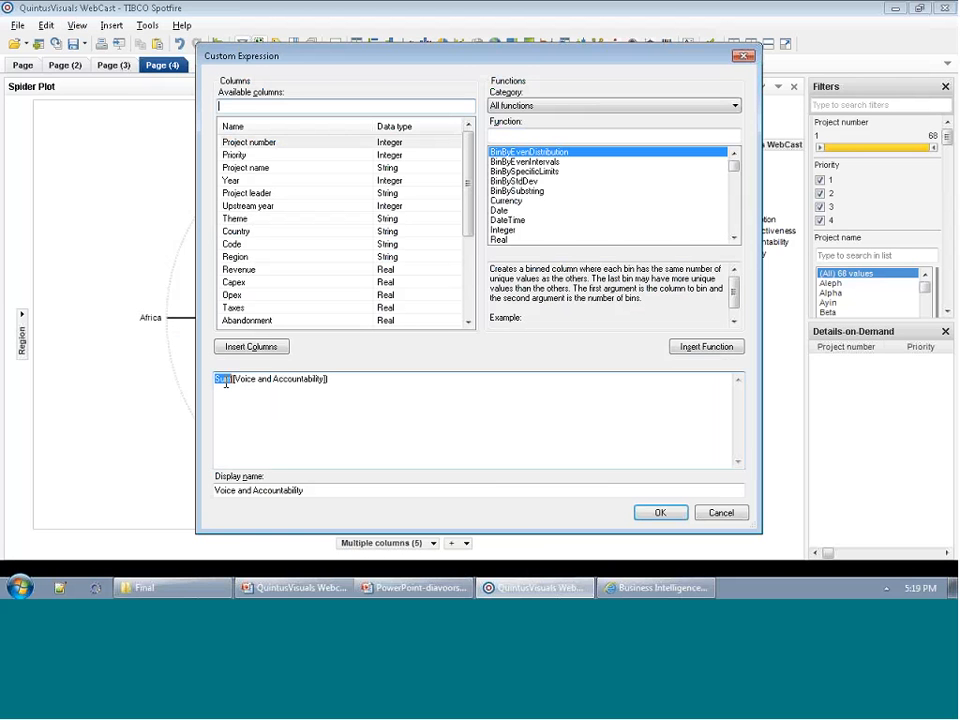
type("Avg")
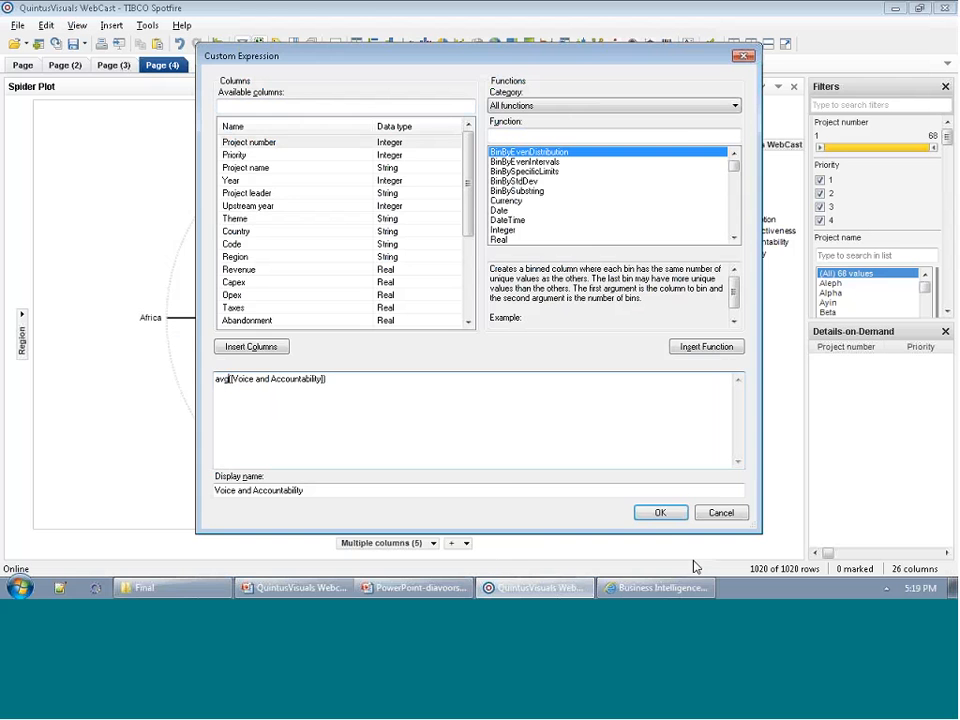
left_click(660, 512)
Edit the Regulatory Quality custom expression so that it aggregates with avg.
right_click(405, 538)
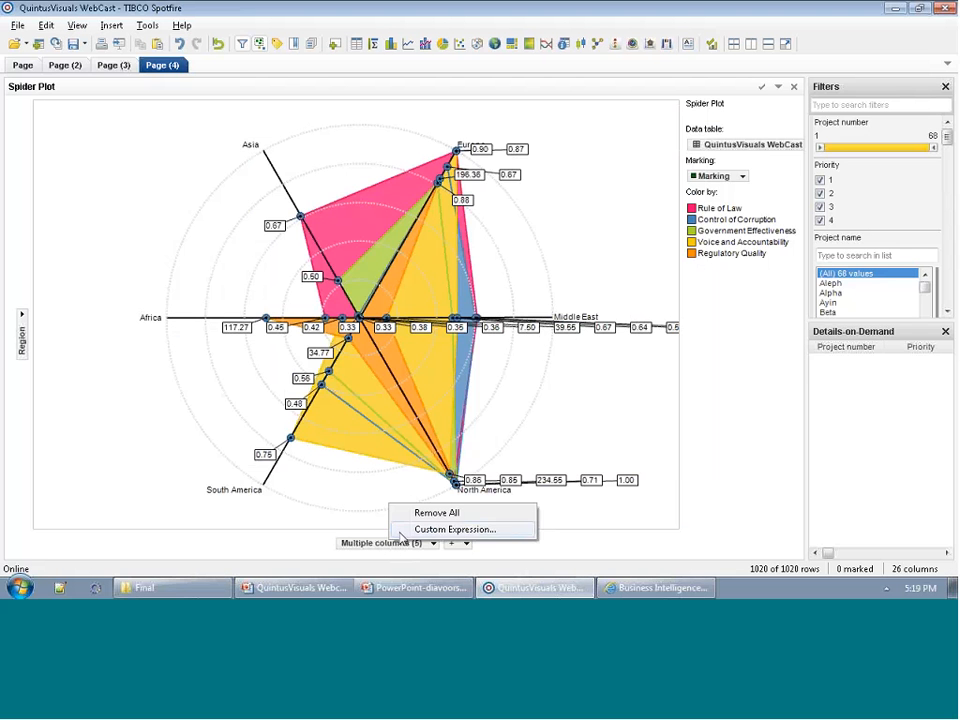
left_click(440, 528)
left_click(283, 192)
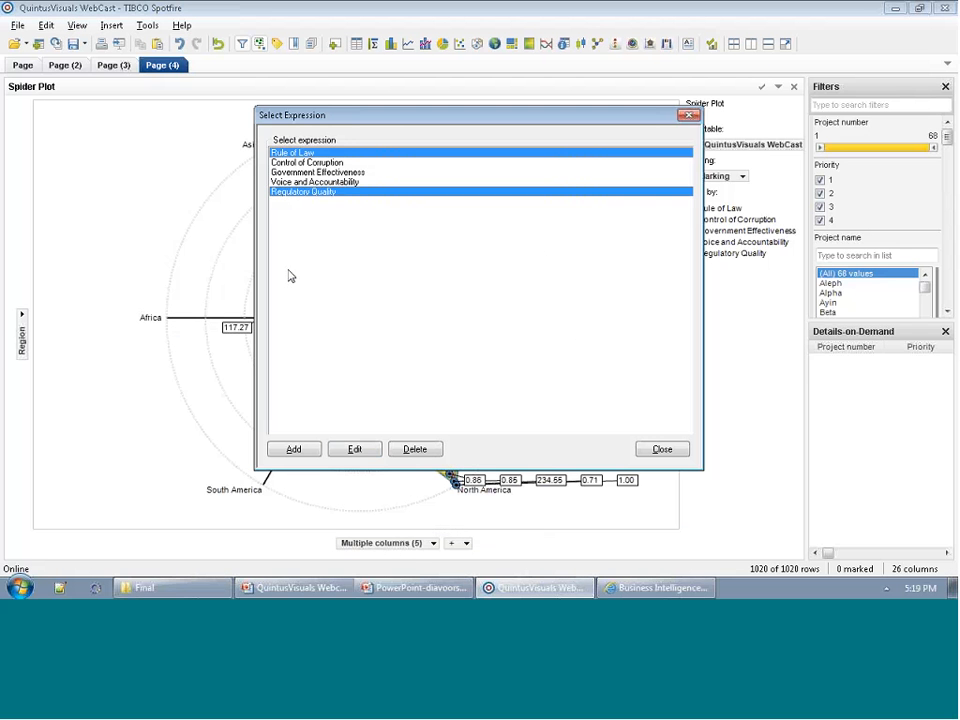
left_click(350, 452)
double_click(224, 380)
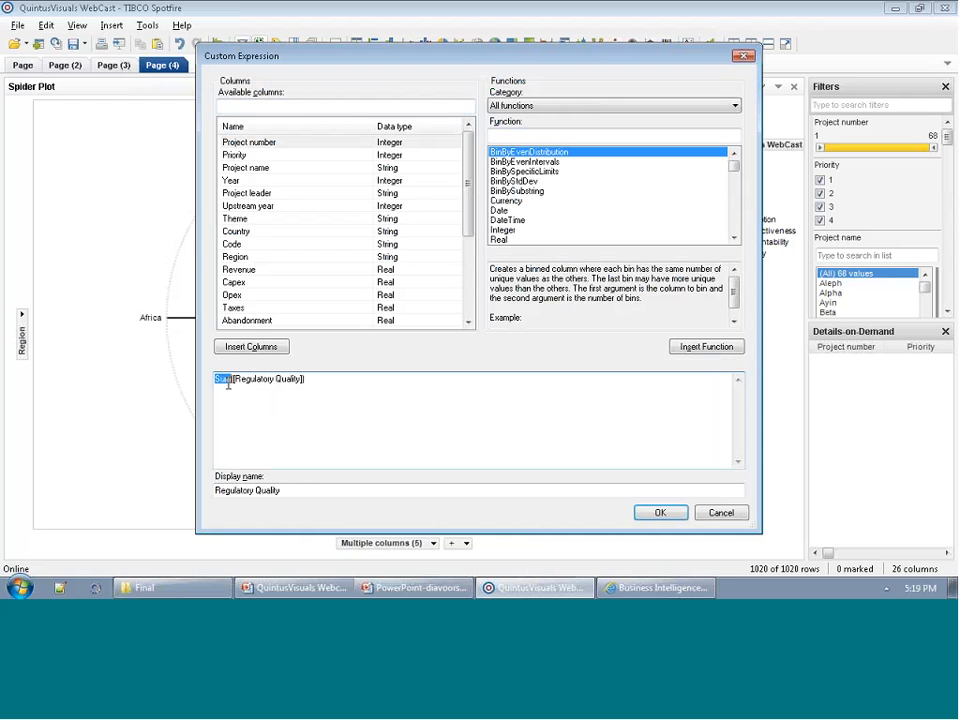
type("avg")
left_click(658, 512)
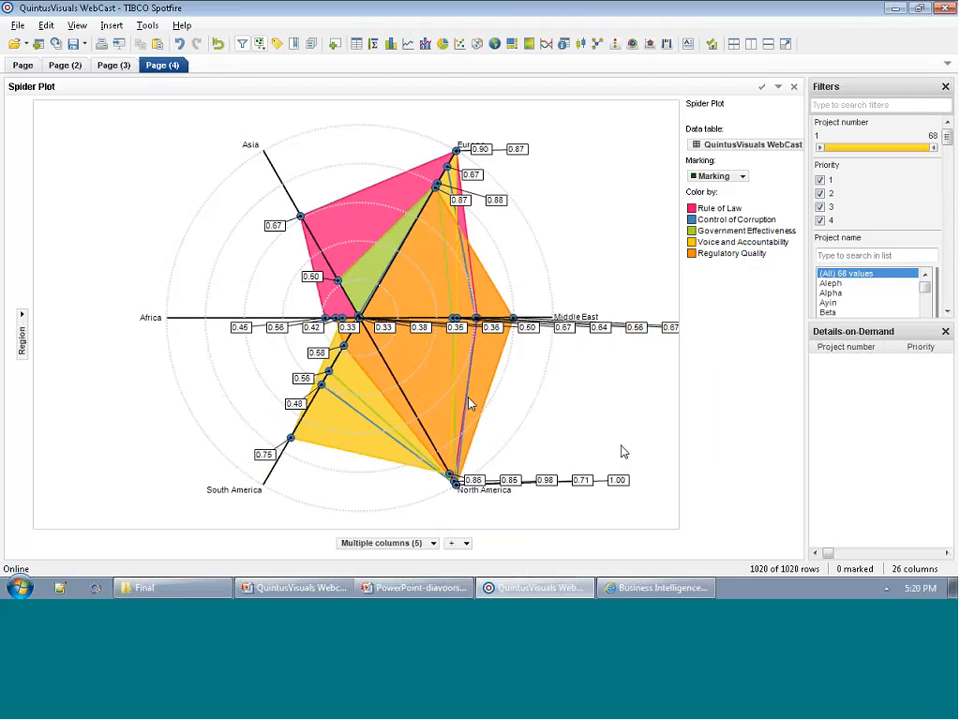
Show the spider plot's labels for marked rows only, and move the properties dialog off the plot.
right_click(572, 409)
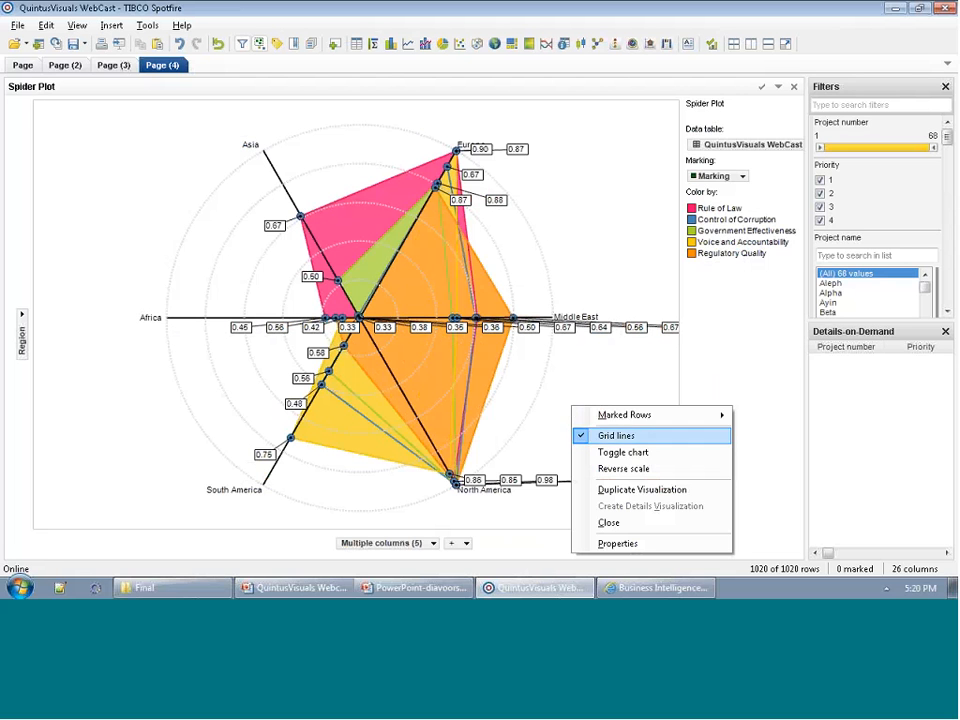
left_click(617, 543)
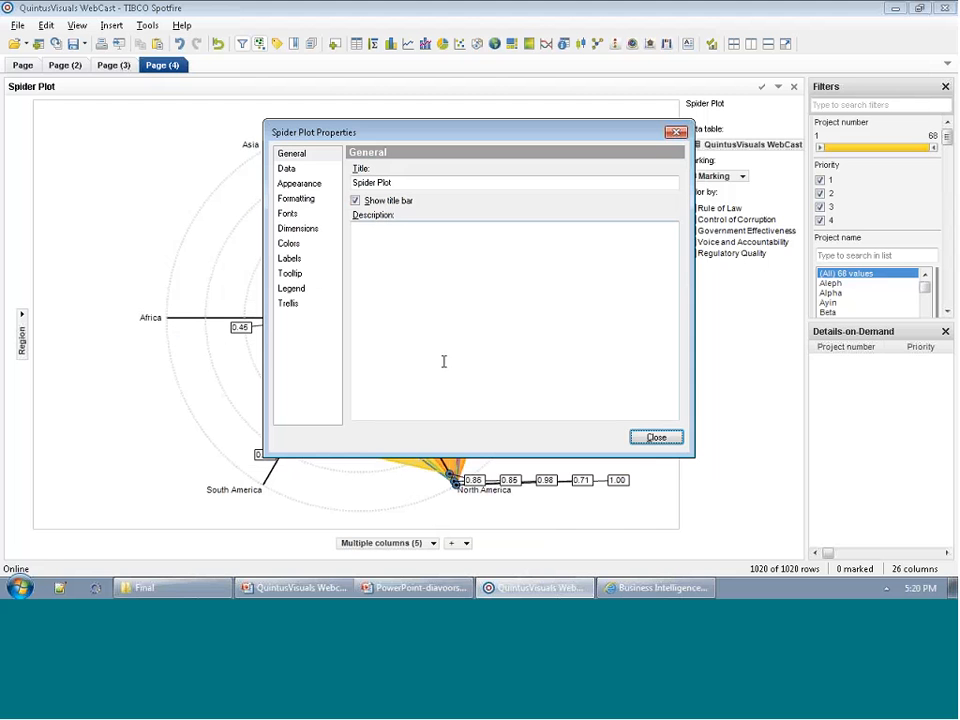
left_click(299, 261)
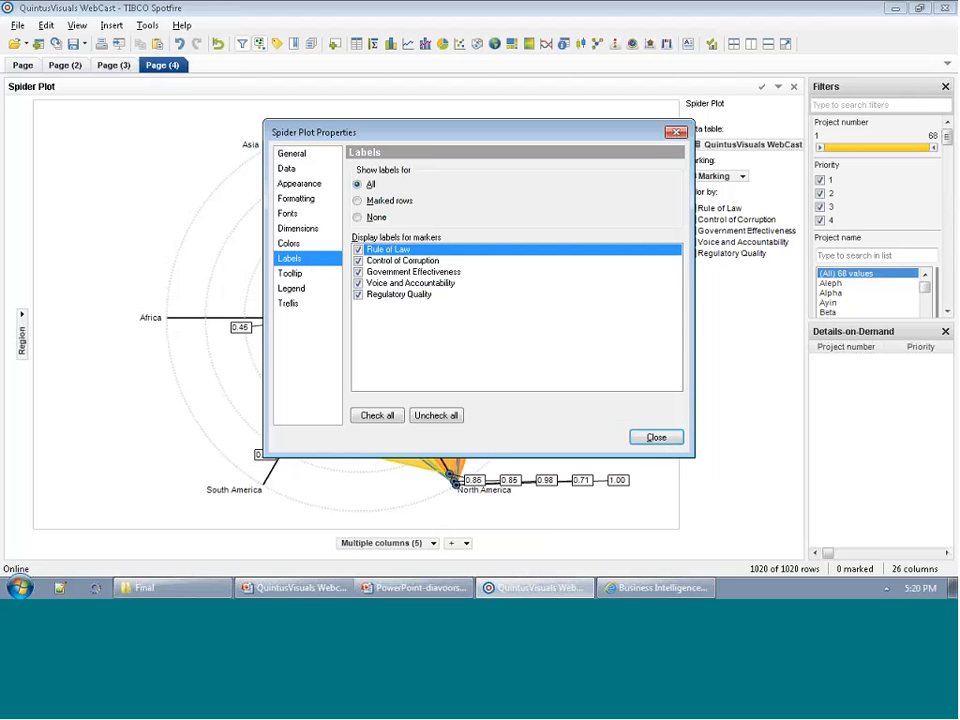
left_click(396, 203)
left_click_drag(380, 133, 627, 110)
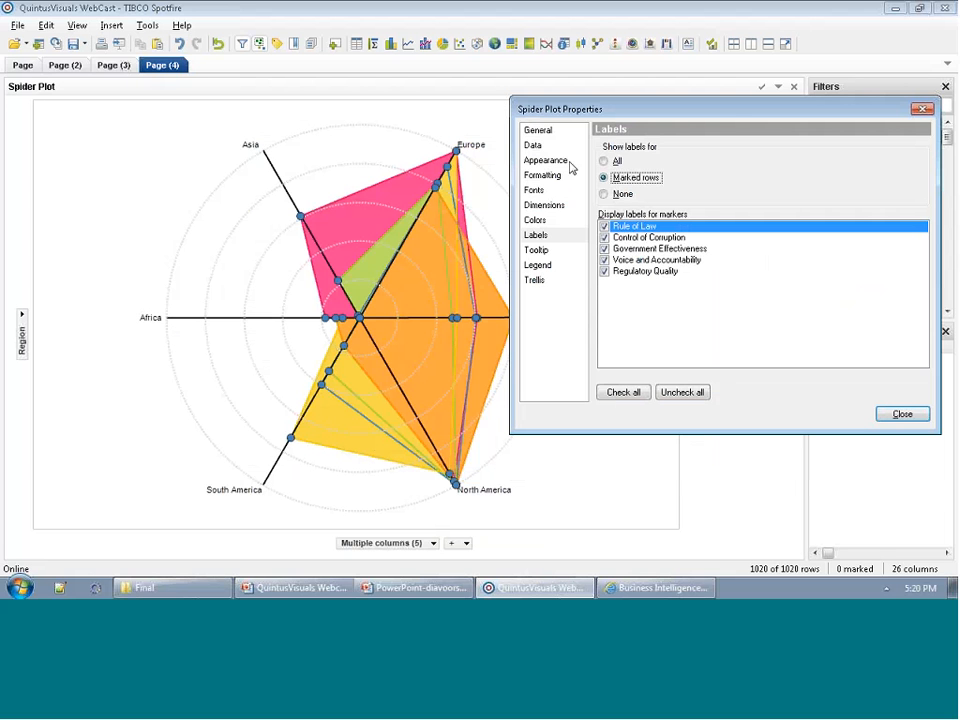
Hide the markers in the spider plot's appearance settings.
left_click(572, 162)
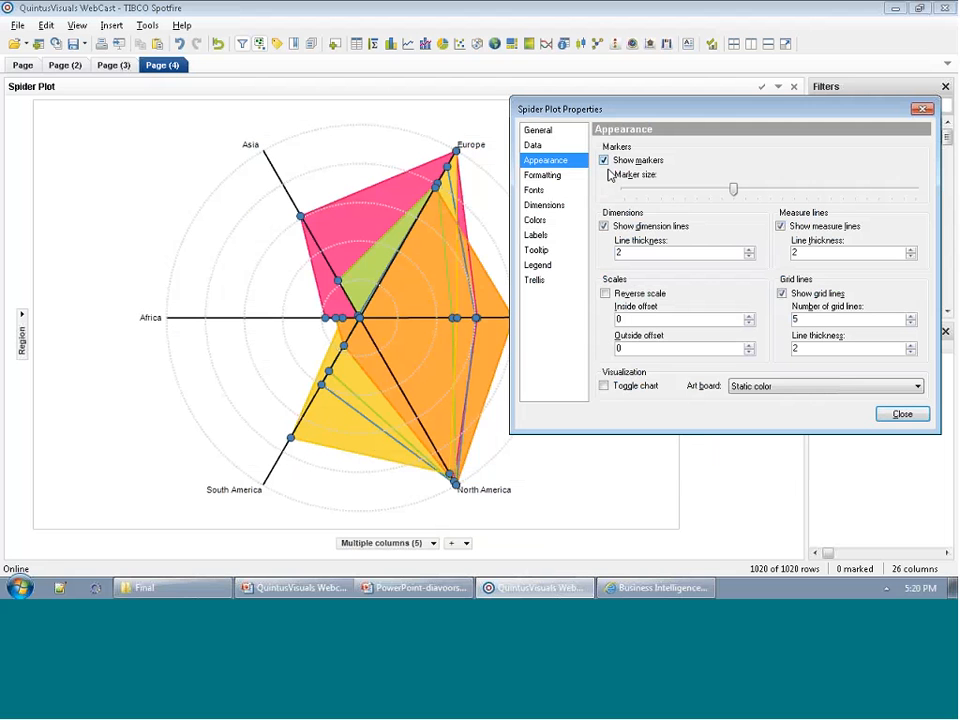
left_click(606, 163)
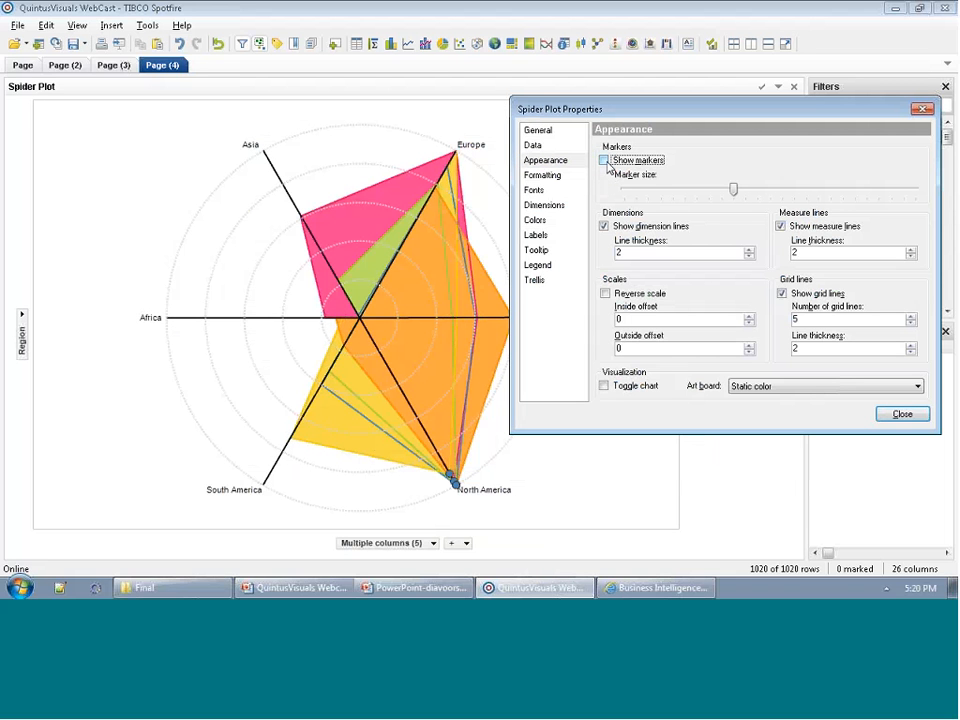
left_click(605, 162)
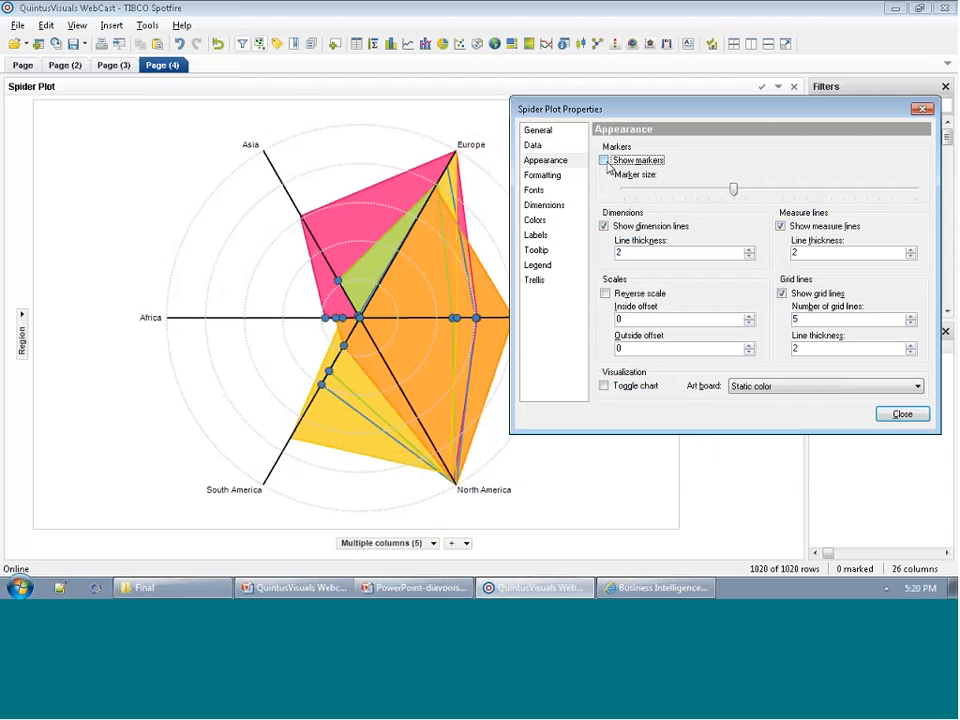
left_click(605, 162)
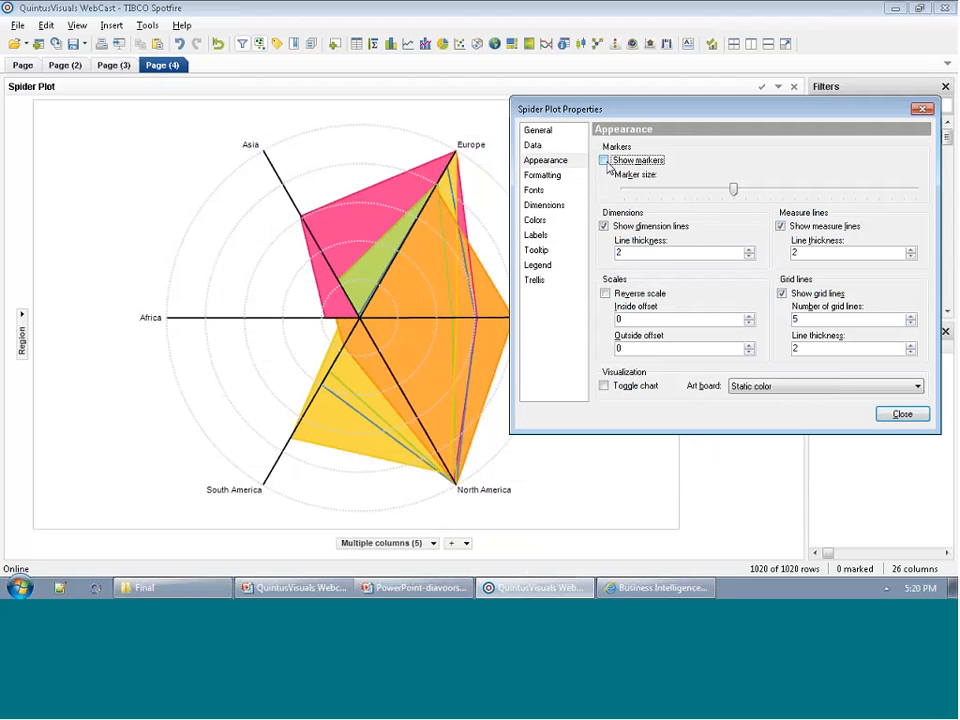
Try the art board option None on the spider plot and return it to Static color.
left_click(862, 388)
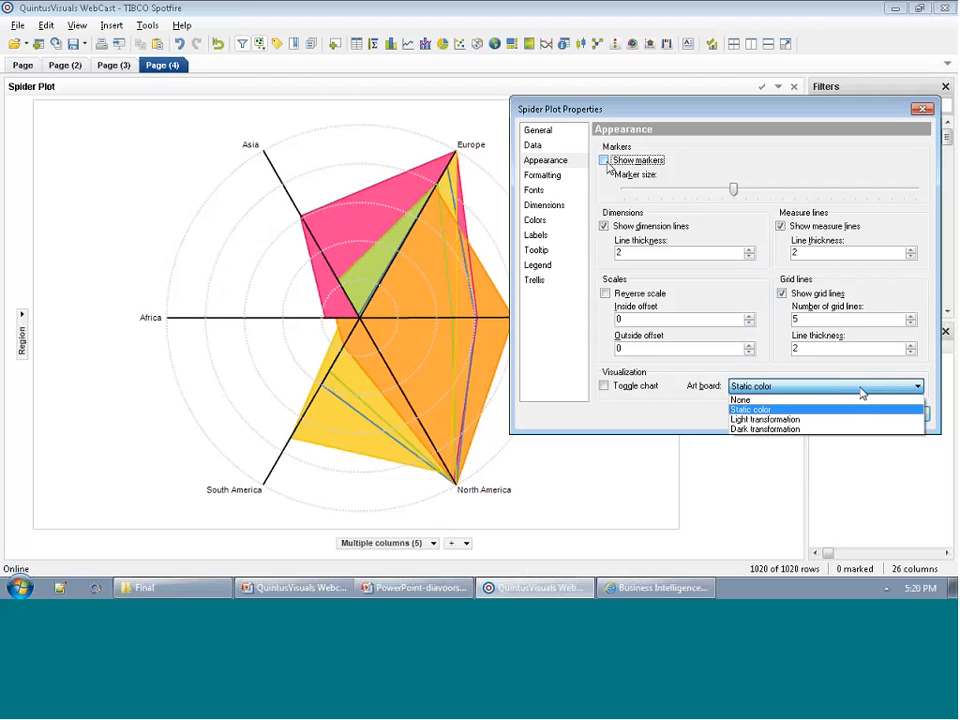
left_click(860, 399)
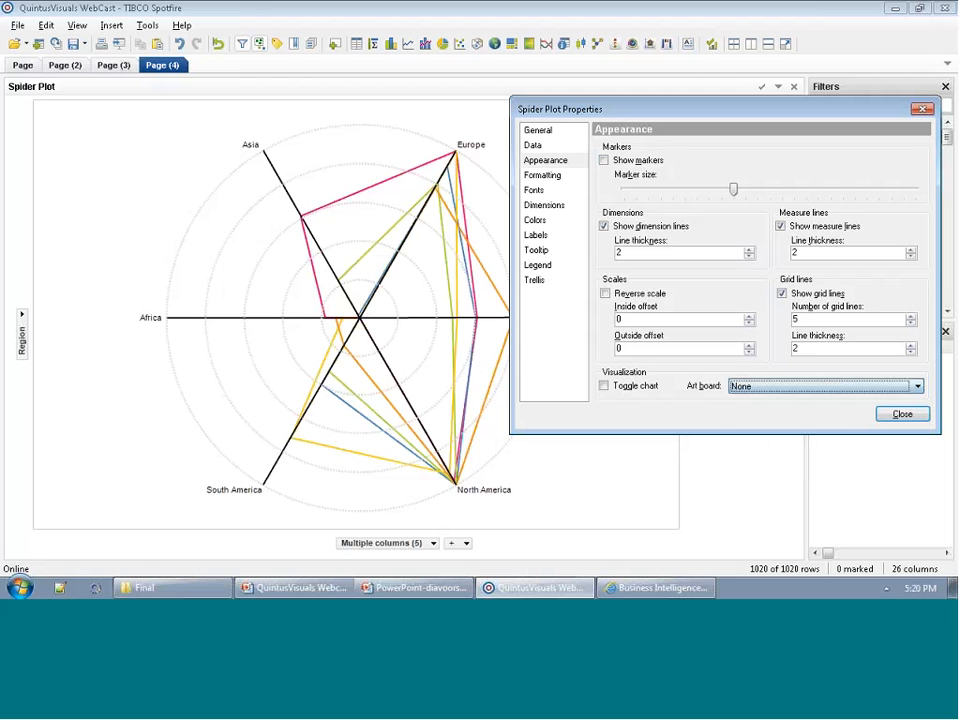
left_click(845, 391)
left_click(842, 411)
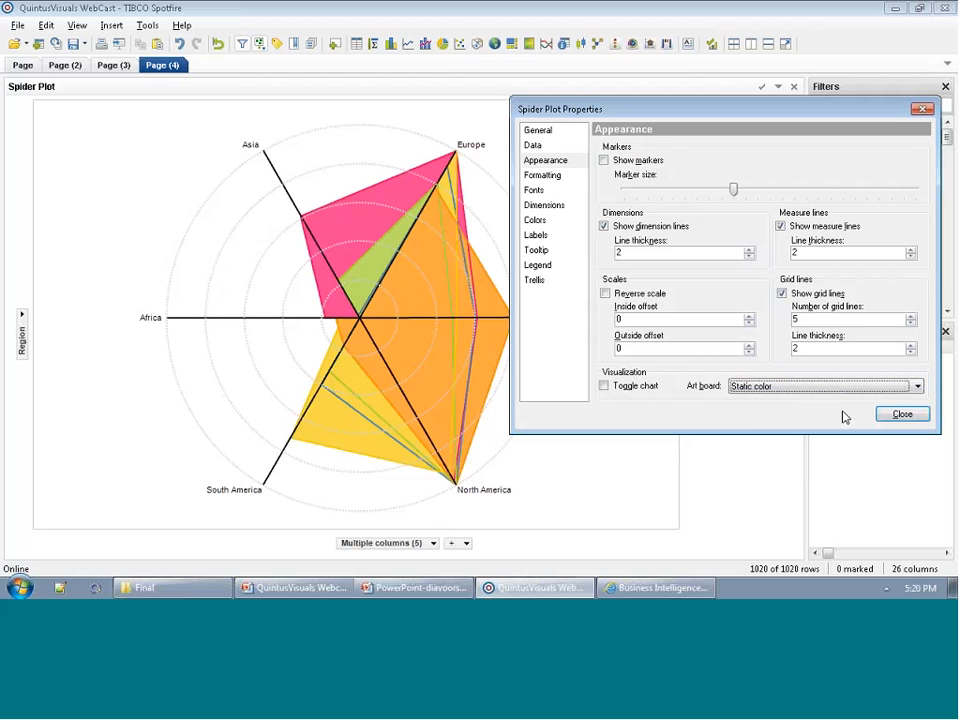
Set the spider plot's art board to None and reverse the plot's scale.
left_click(837, 389)
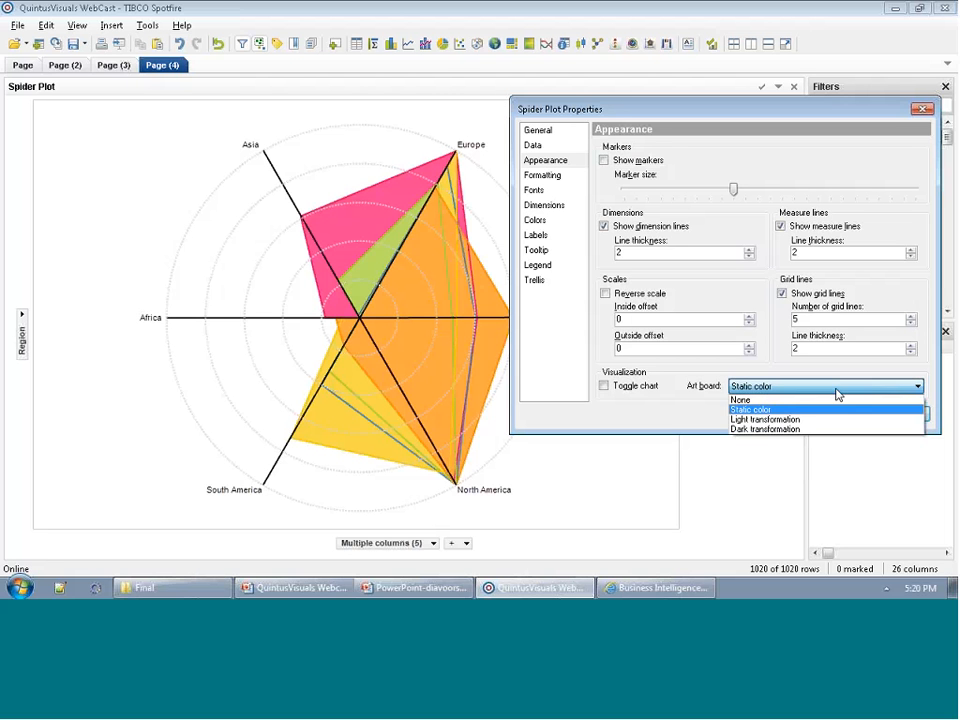
left_click(838, 401)
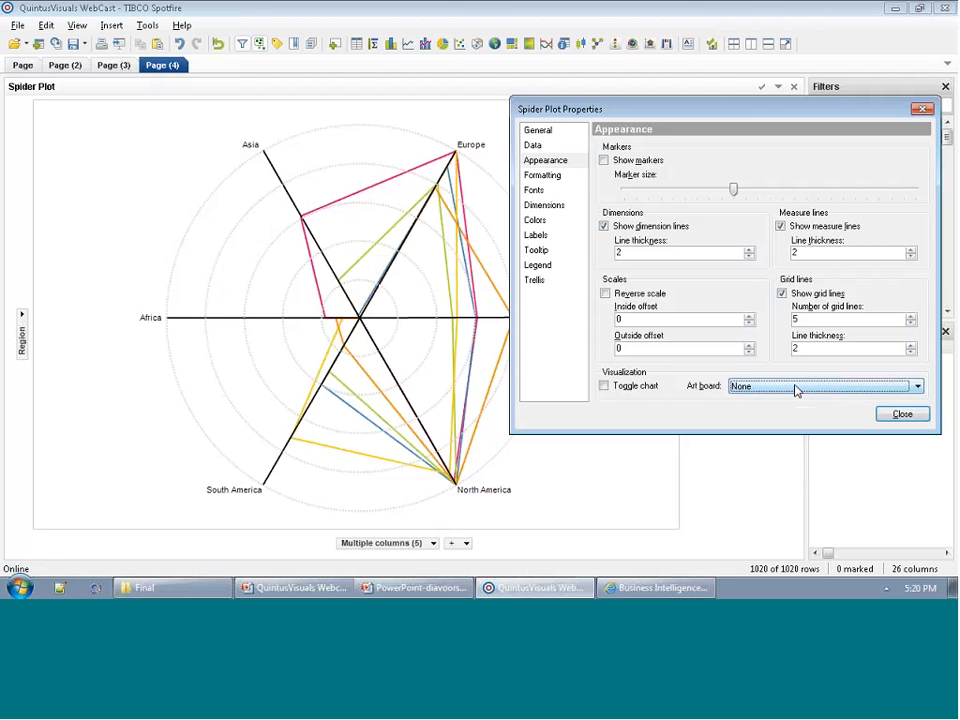
left_click(880, 416)
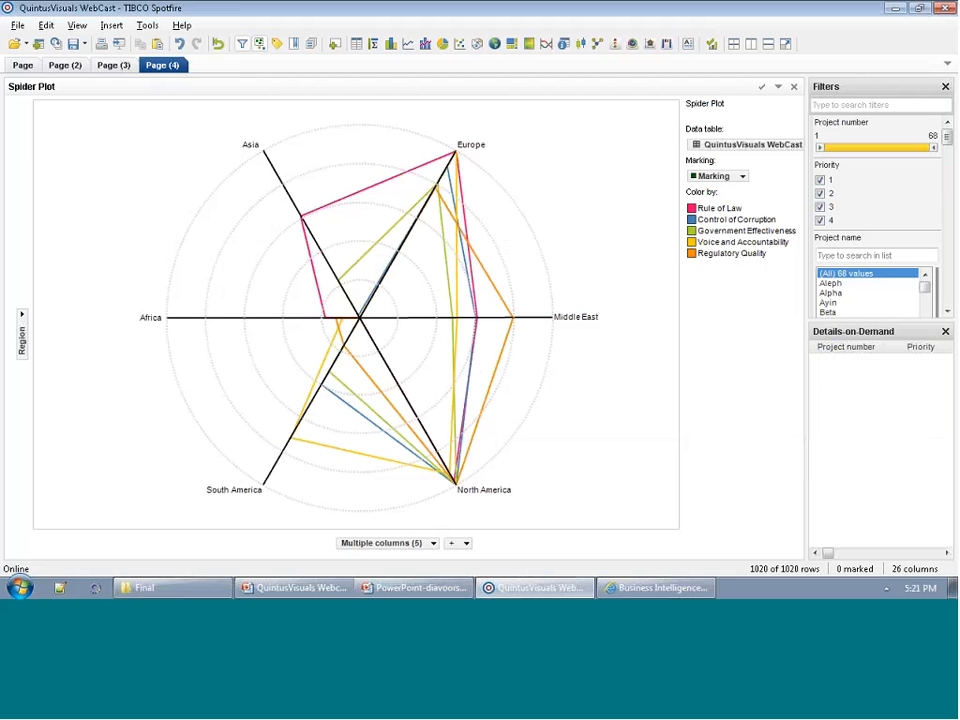
right_click(183, 256)
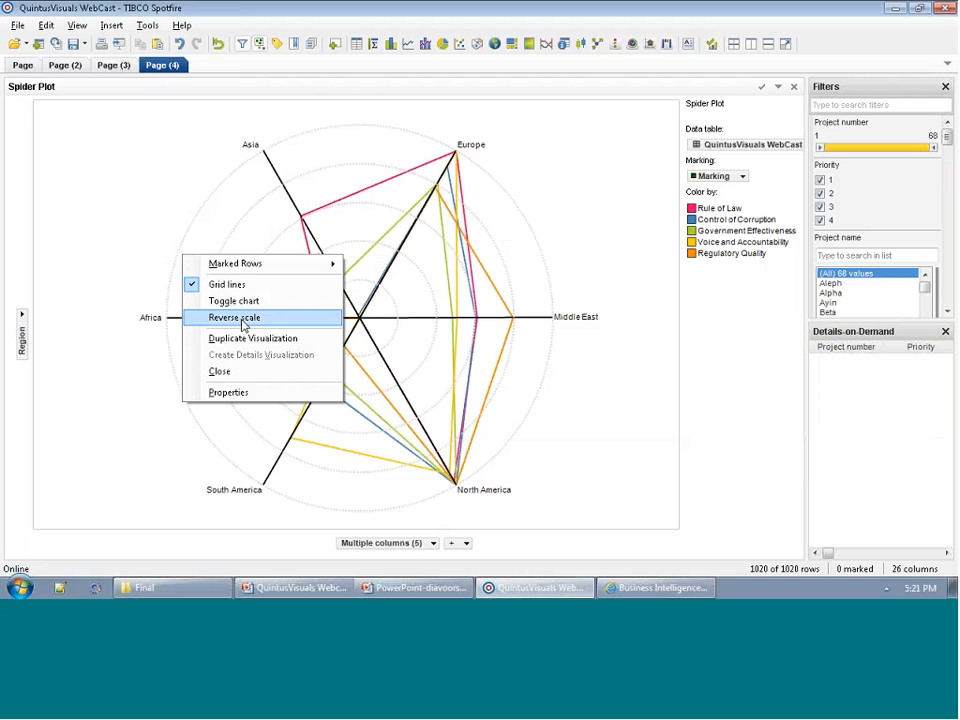
left_click(240, 318)
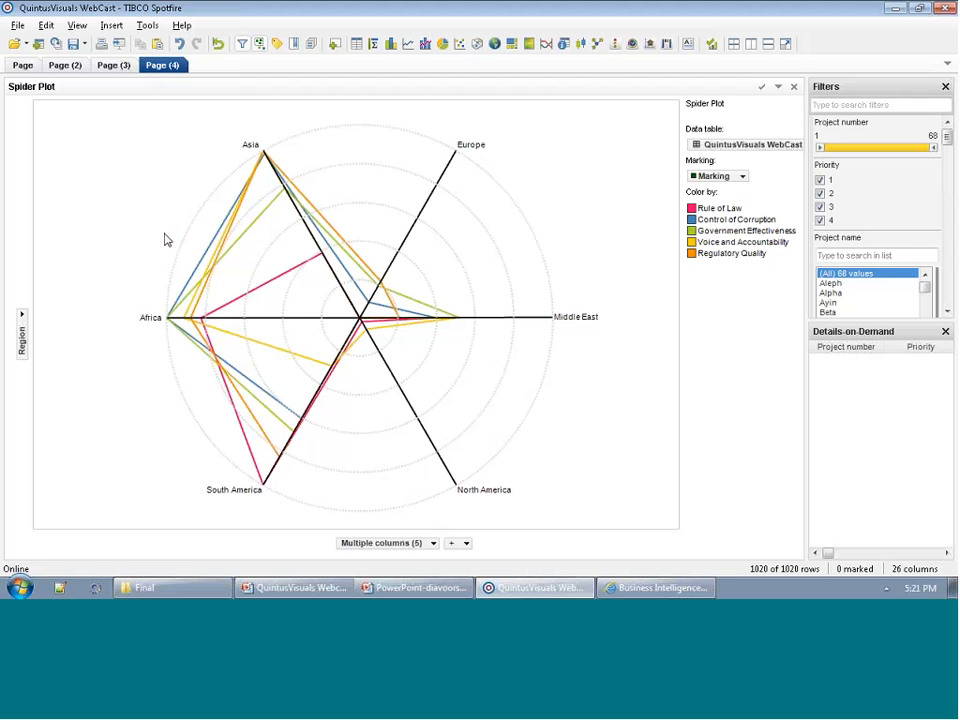
In the spider plot's dimension settings, set the Rule of Law range from 0 to 1.
right_click(535, 246)
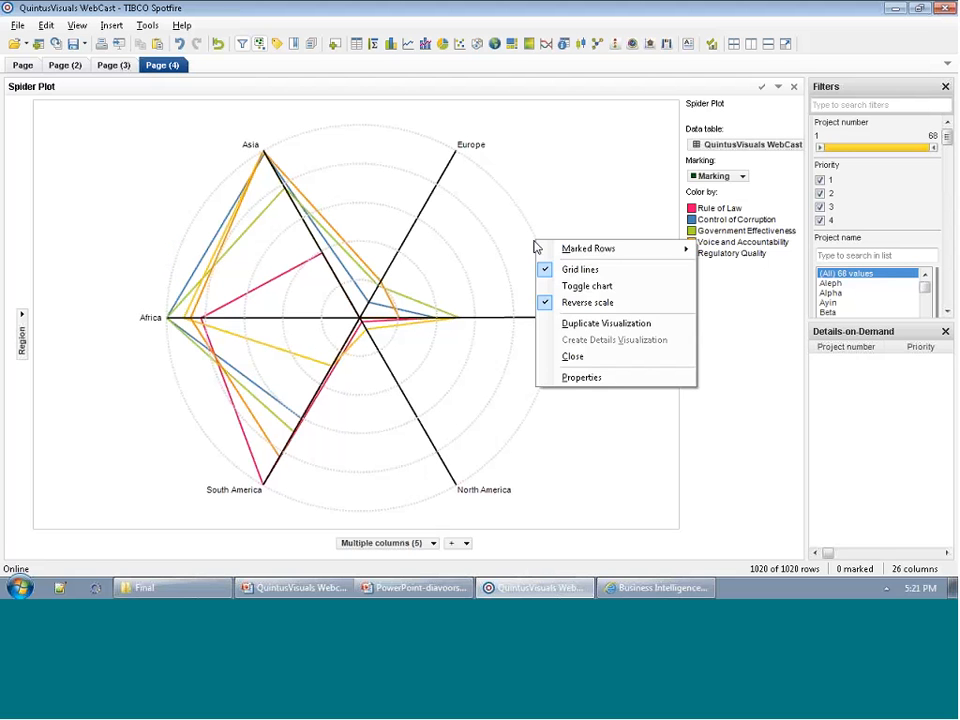
left_click(562, 377)
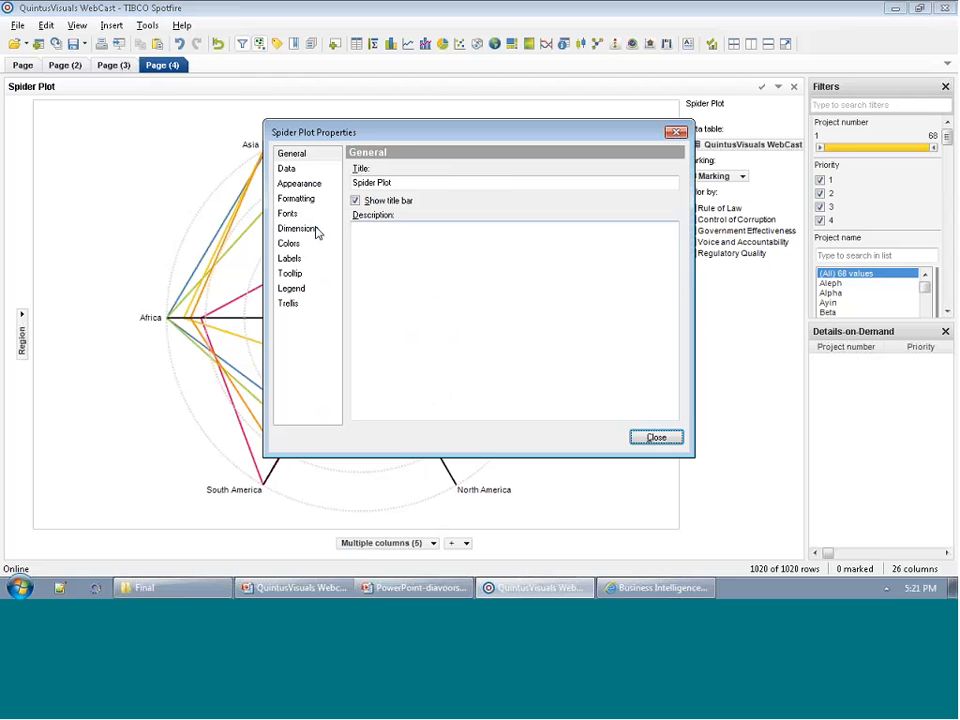
left_click(312, 230)
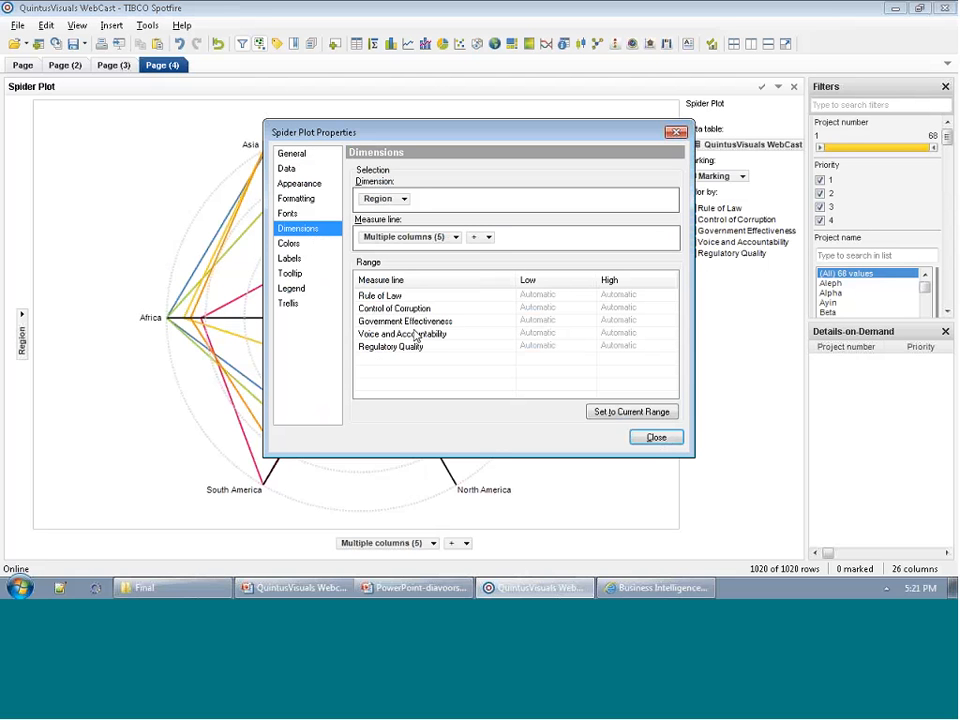
left_click(538, 294)
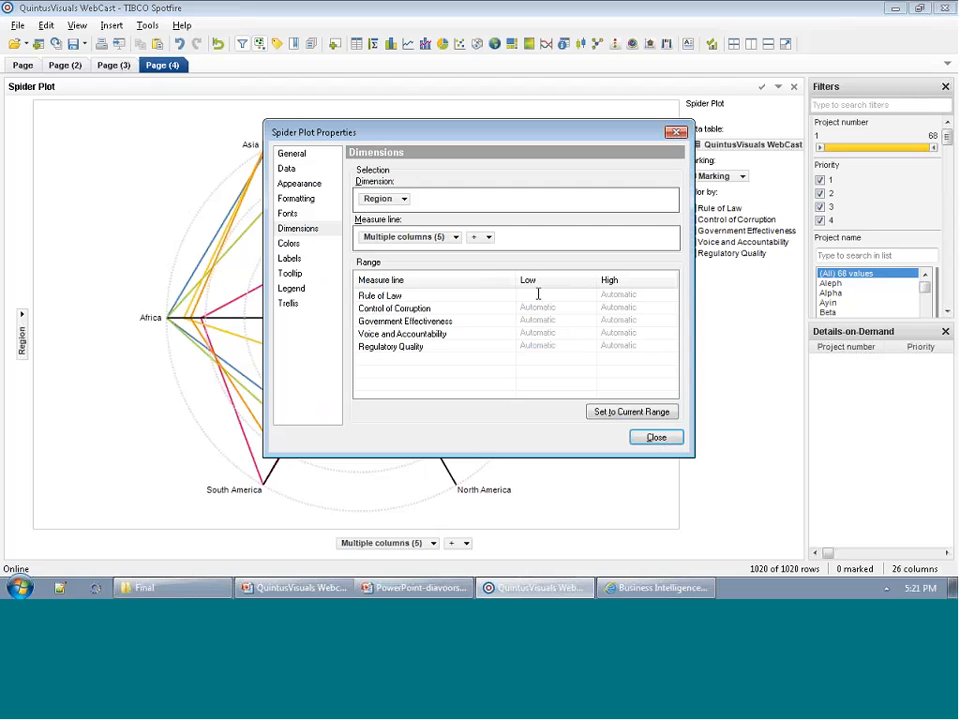
type("0")
key("Tab")
type("1")
key("Tab")
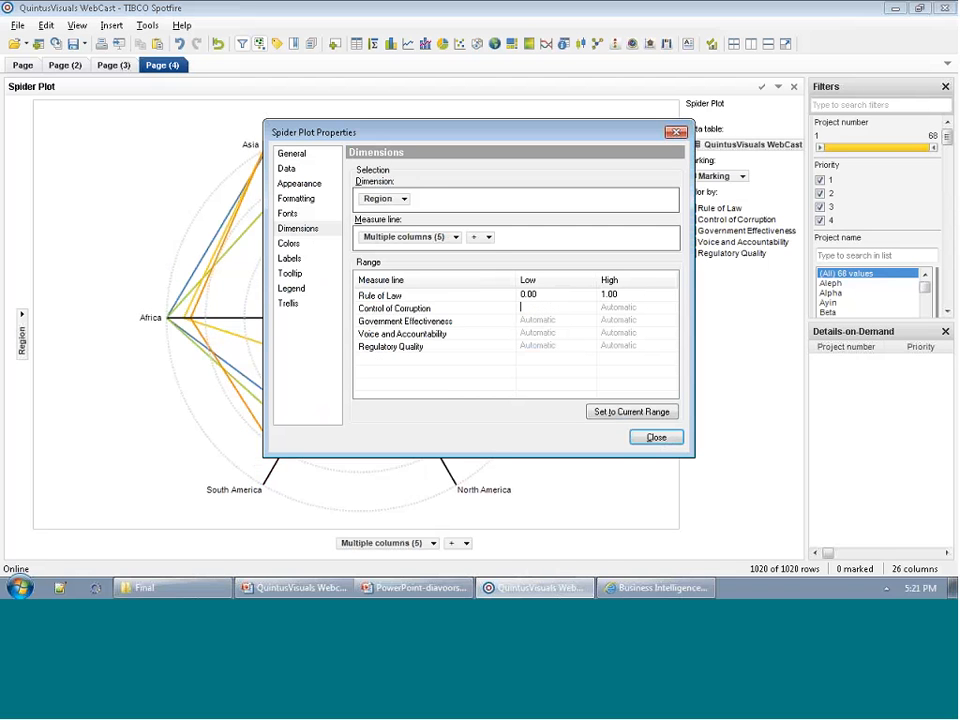
Set the ranges of Control of Corruption and Government Effectiveness to a low of 0 and a high of 1.
type("0")
key("Tab")
type("1")
key("Tab")
type("0")
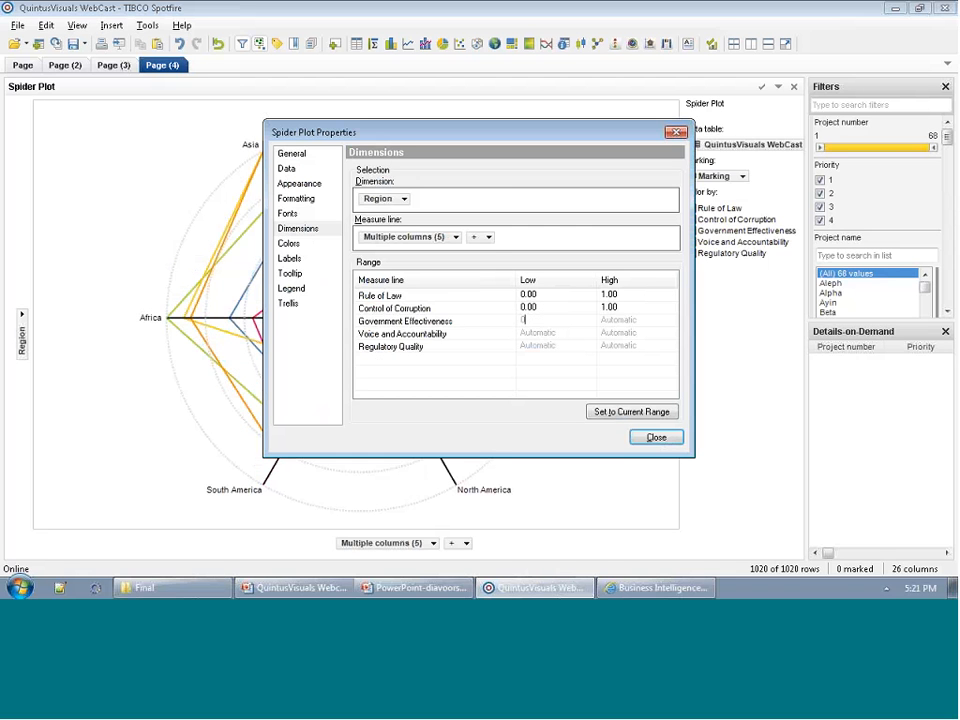
key("Tab")
type("1")
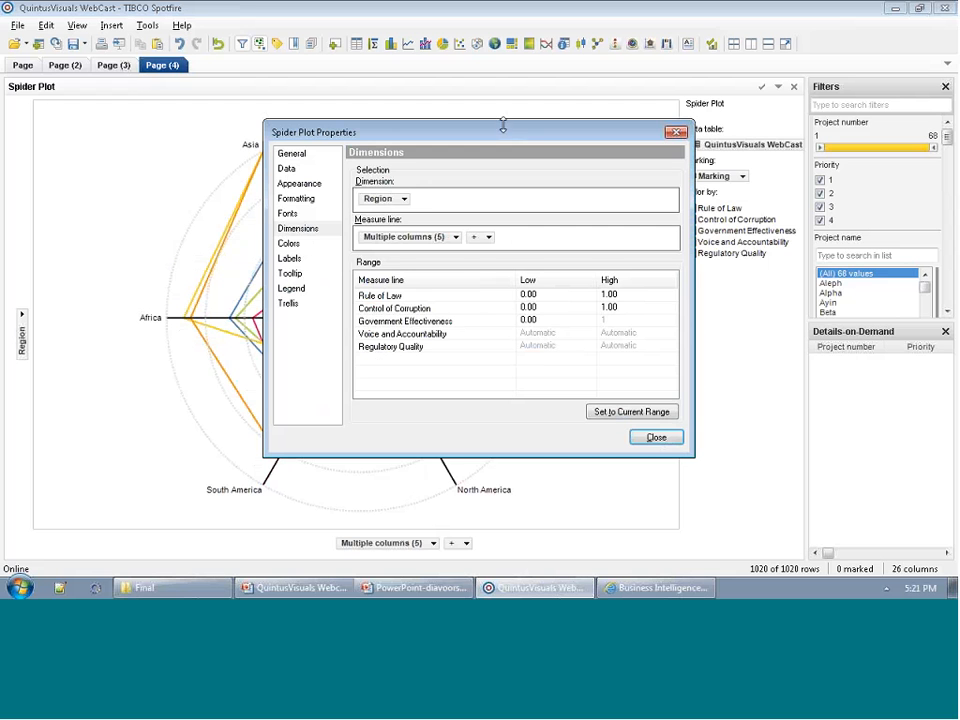
left_click_drag(504, 136, 669, 106)
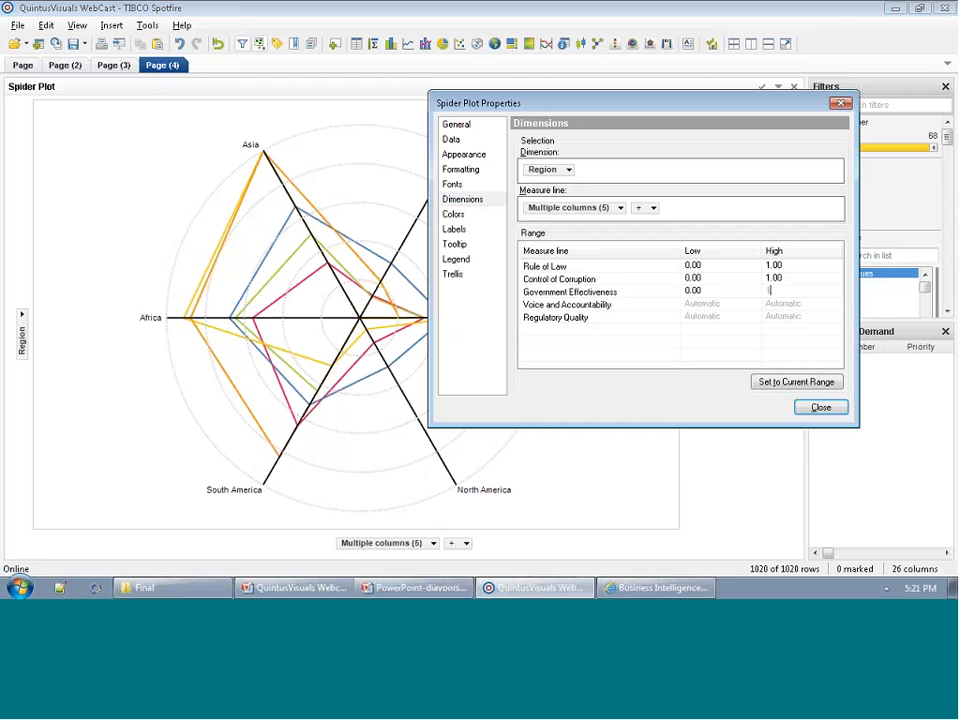
Set the Voice and Accountability and Regulatory Quality ranges from 0 to 1 and close the properties.
left_click(703, 298)
type("0")
key("Tab")
type("1")
key("Tab")
type("0")
key("Tab")
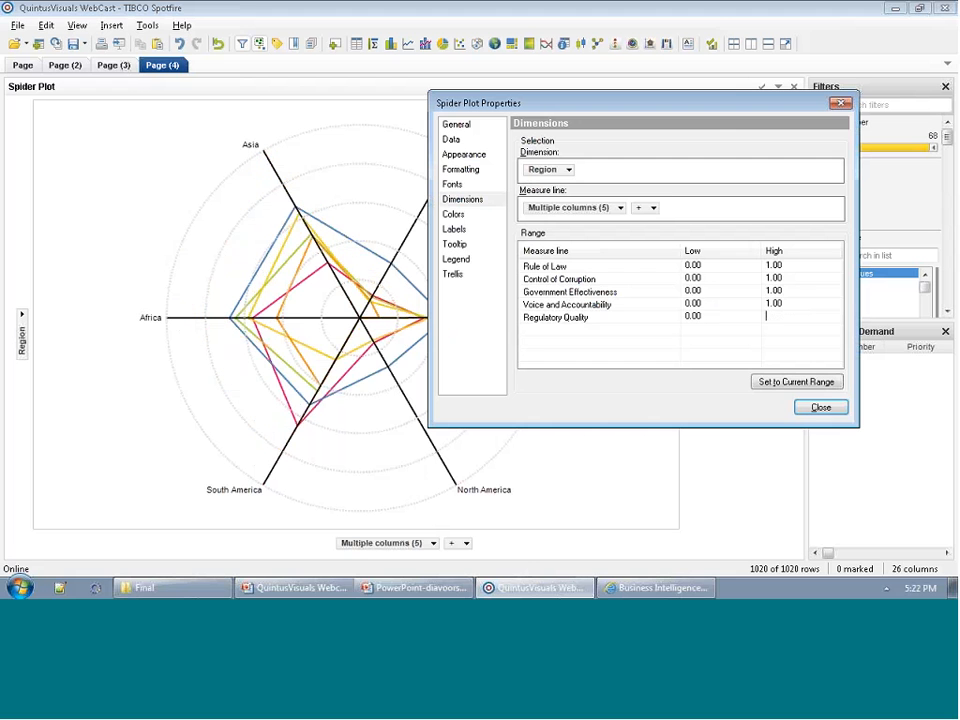
type("1")
key("Tab")
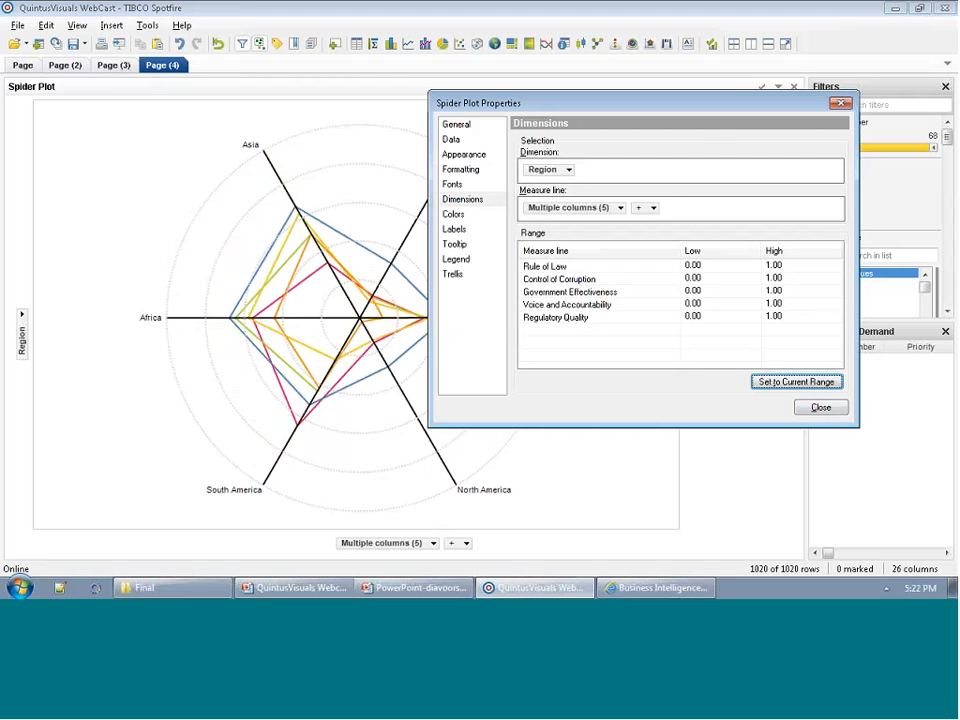
left_click(835, 408)
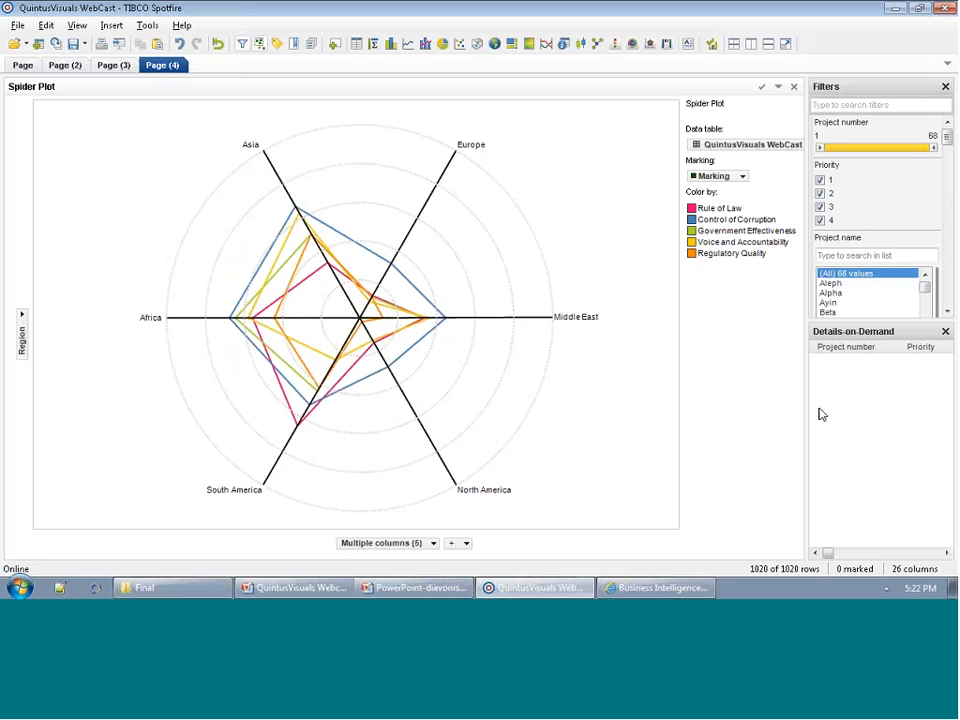
Trellis the spider plot into panels split by Theme.
right_click(507, 357)
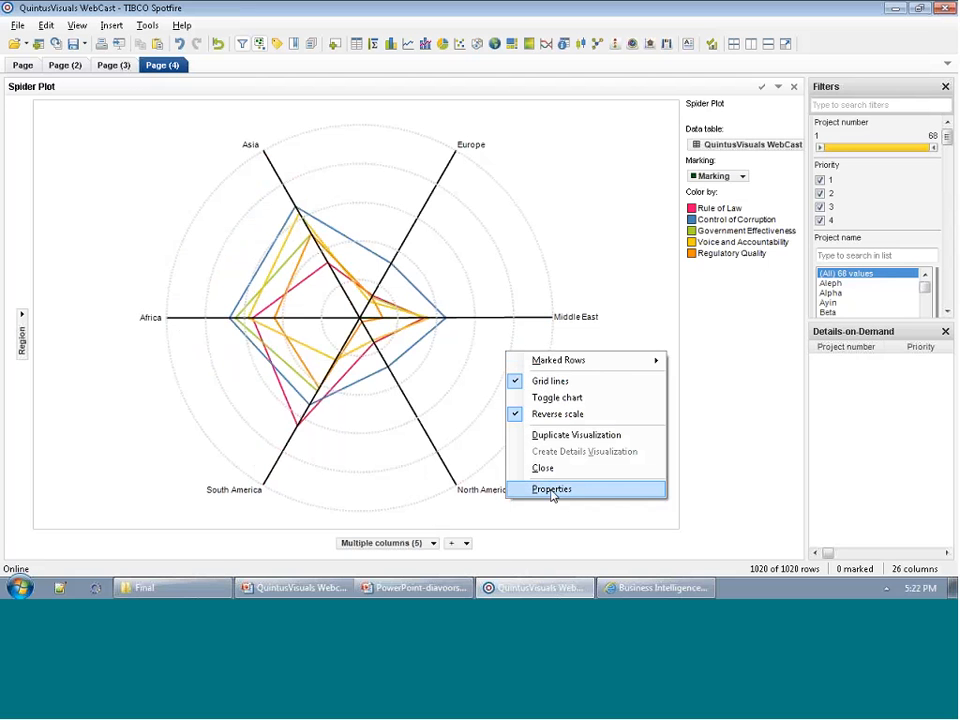
left_click(552, 494)
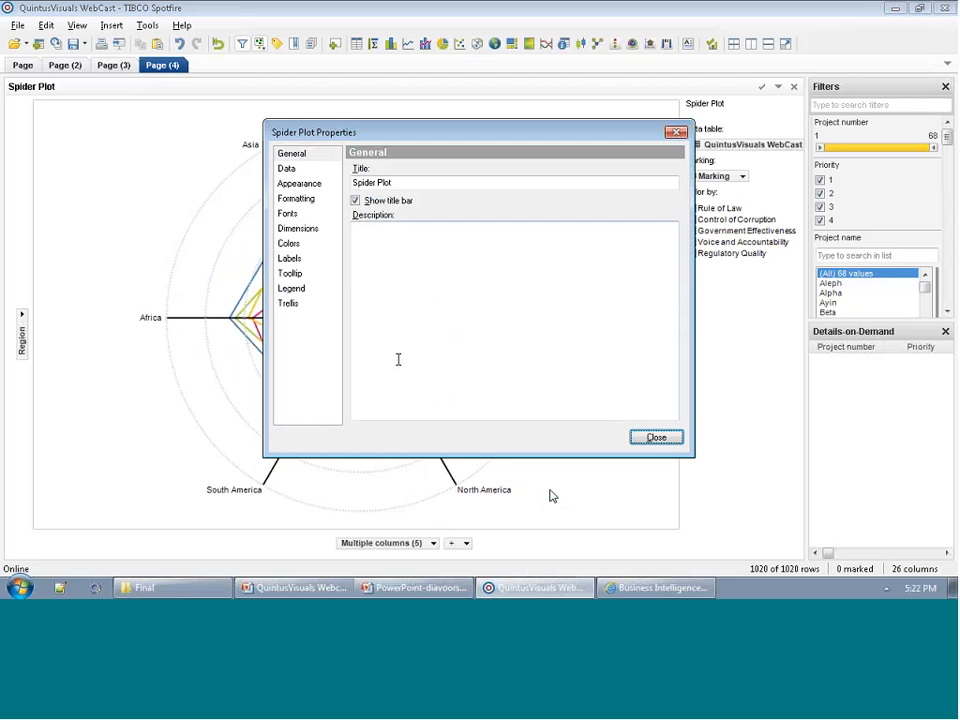
left_click(296, 305)
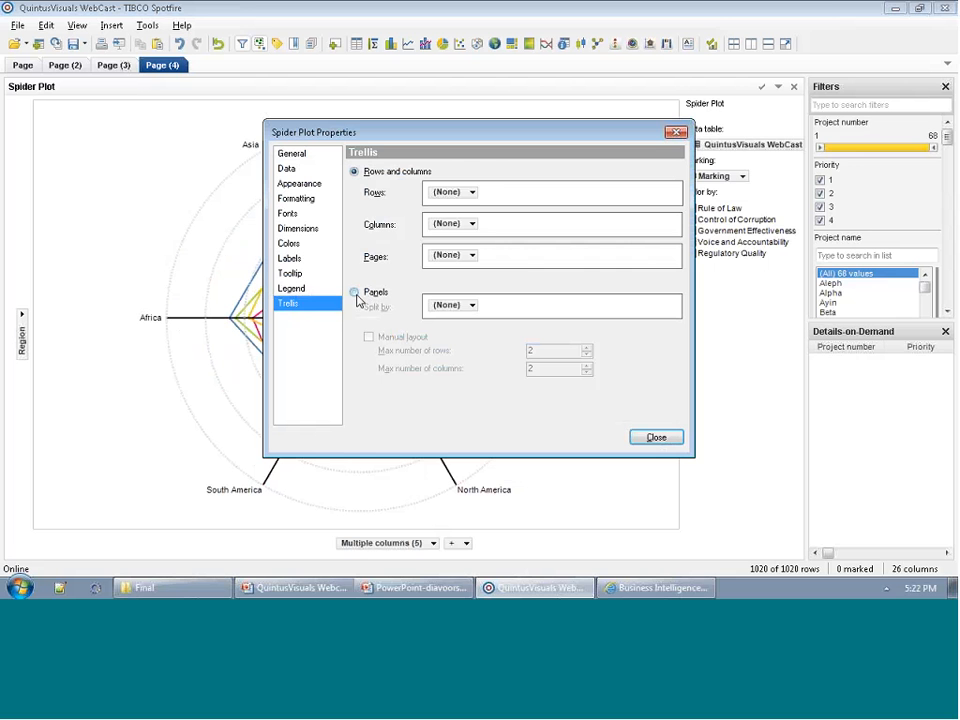
left_click(355, 294)
left_click(461, 308)
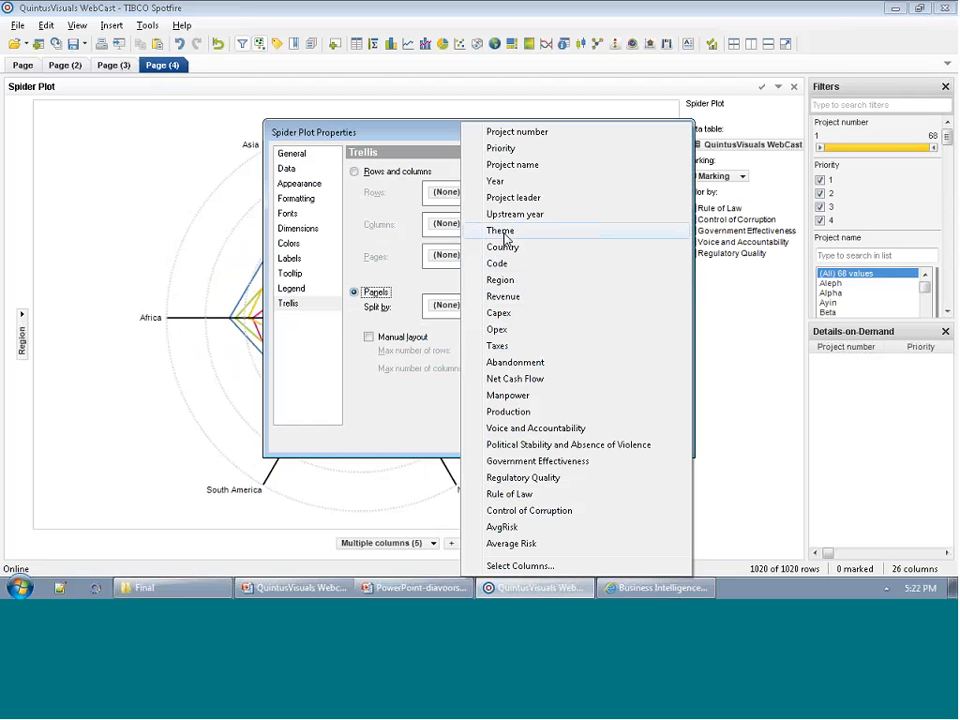
left_click(505, 234)
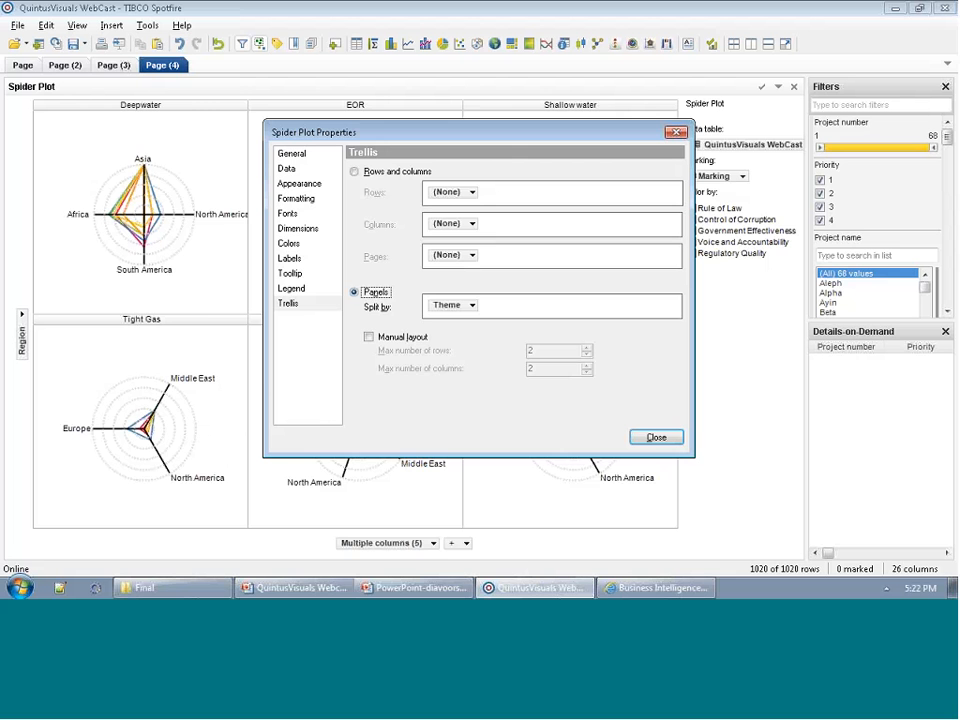
Arrange the spider plot's trellis panels manually with at most 2 rows and 2 columns, and briefly mark data in the Tight Gas panel.
left_click(403, 337)
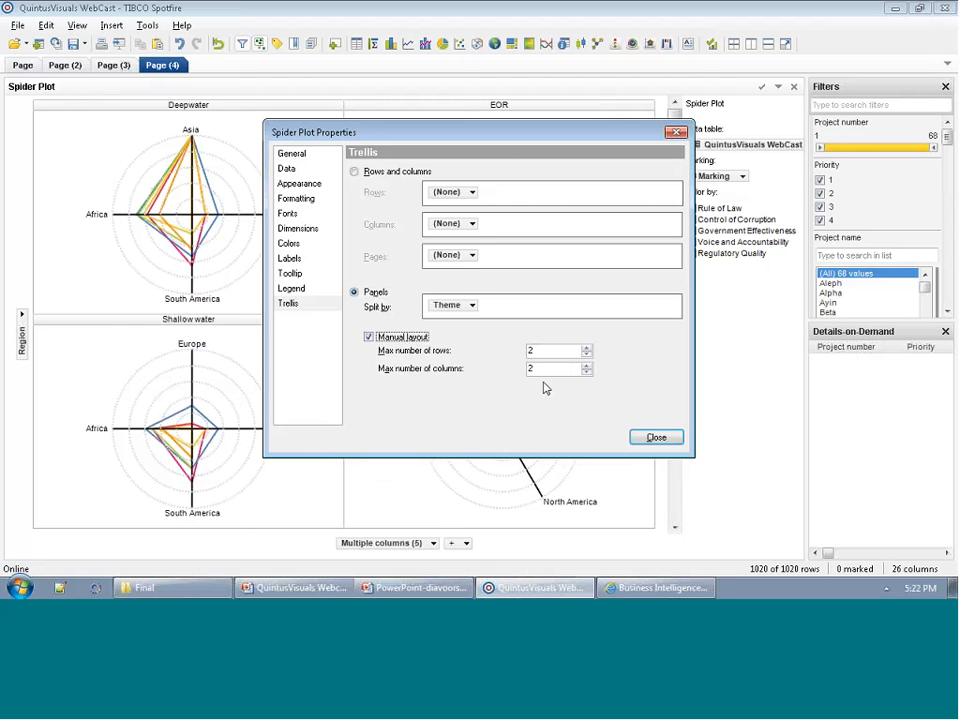
left_click(643, 440)
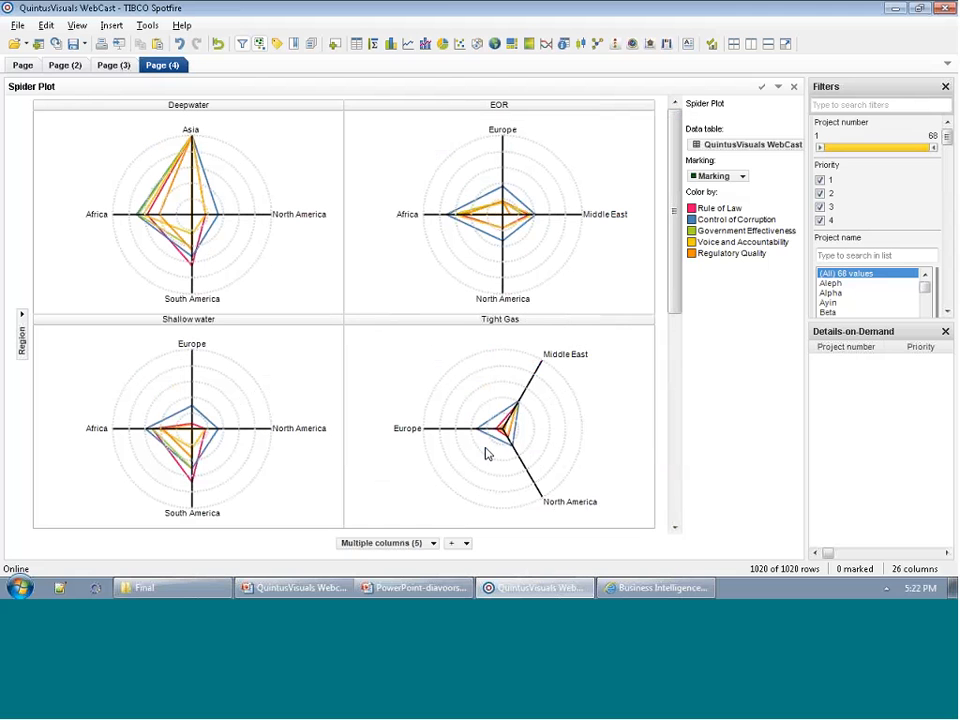
left_click_drag(491, 440, 469, 410)
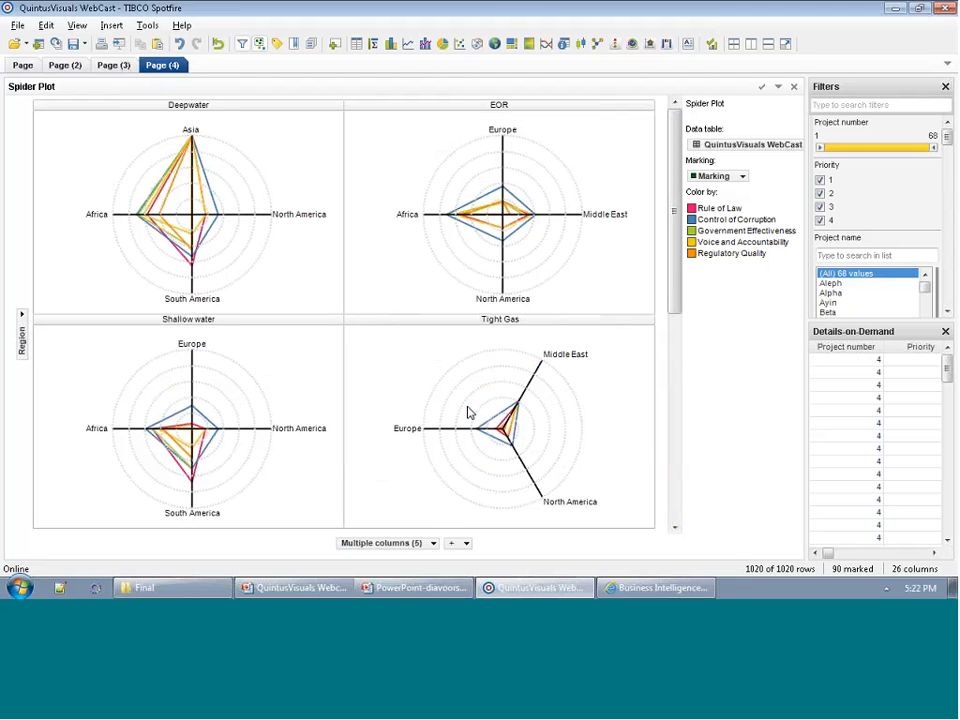
left_click(473, 465)
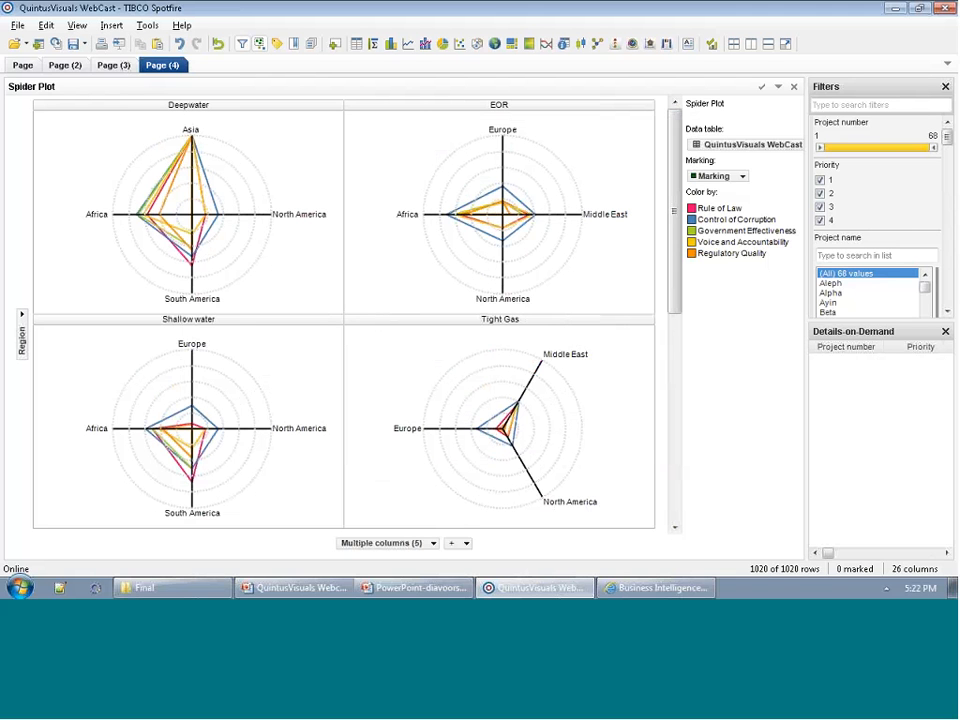
Add a new page with a Cascade visualization and use Revenue in place of its Project number column.
left_click(335, 44)
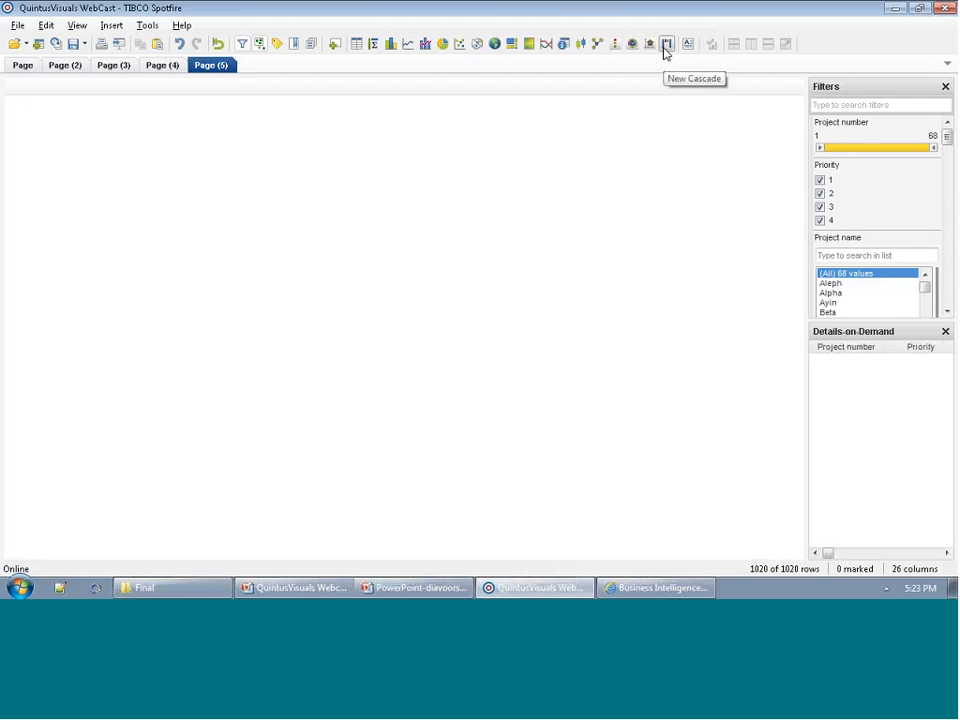
left_click(665, 46)
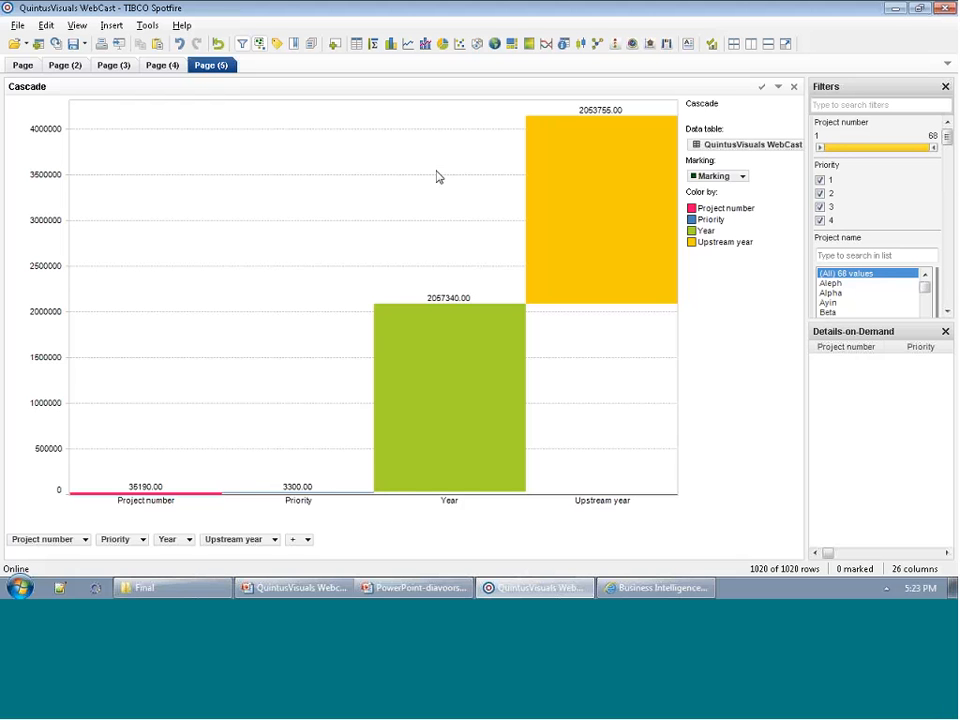
right_click(47, 545)
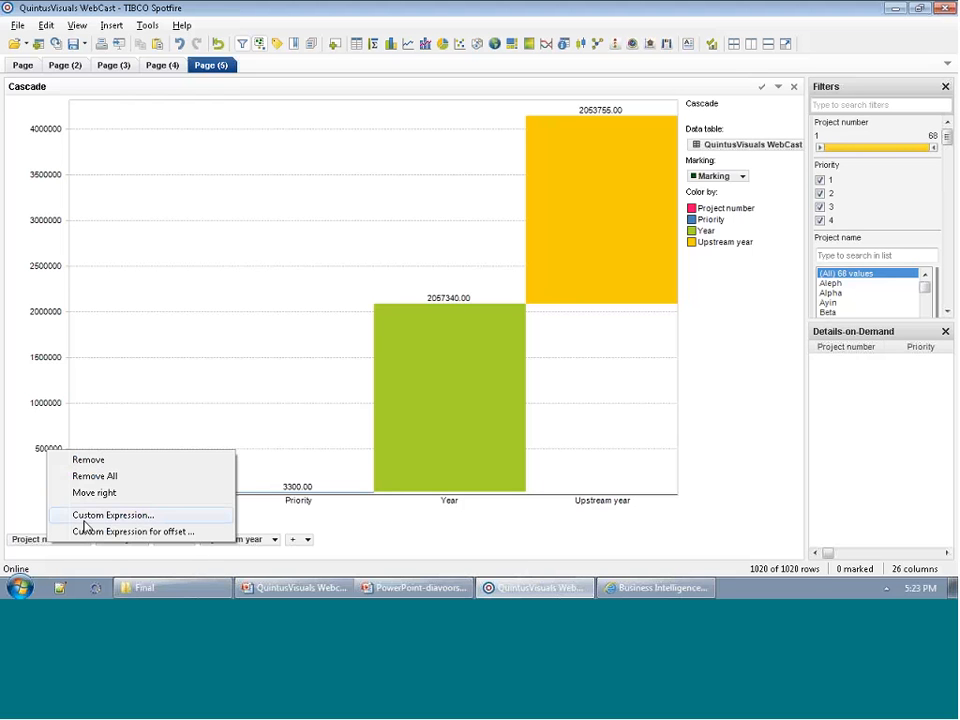
left_click(36, 540)
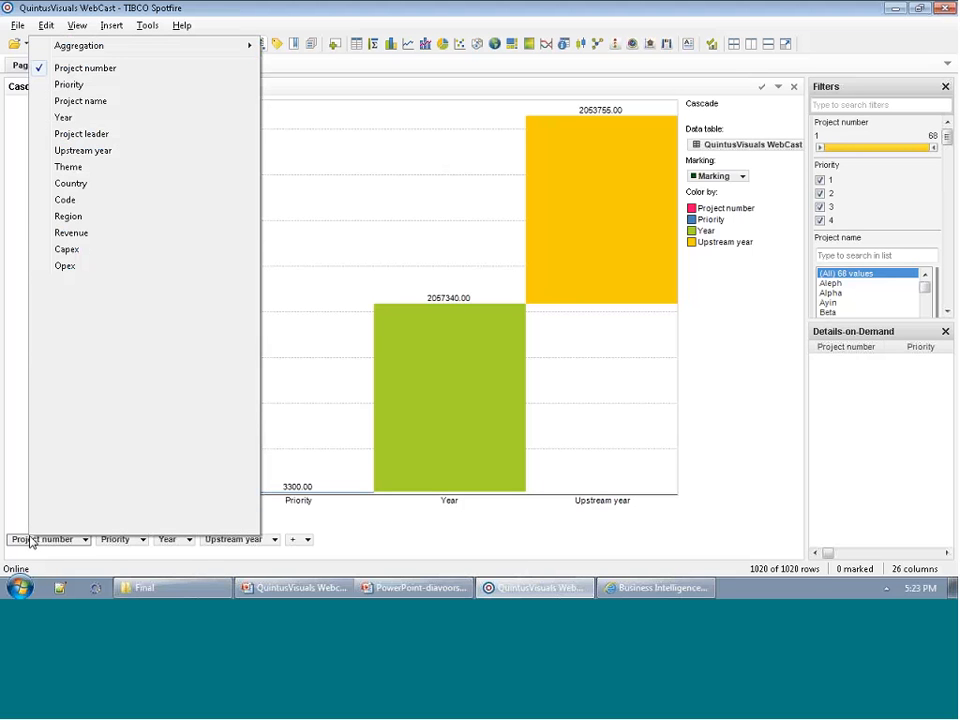
left_click(72, 236)
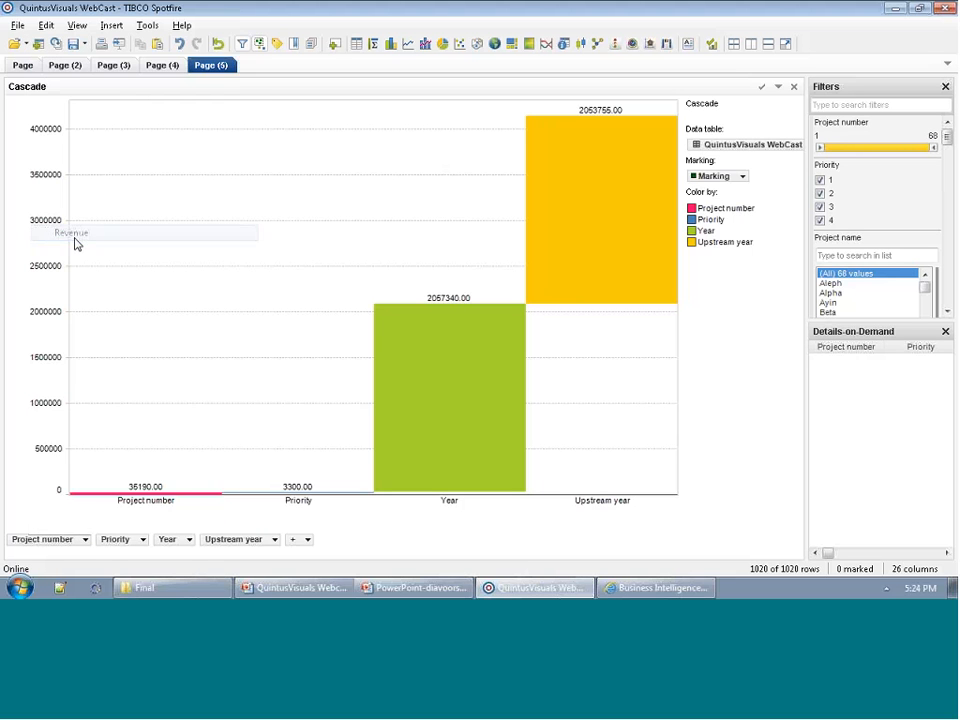
Replace the Cascade's Priority, Year and Upstream year columns with Capex, Opex and Taxes respectively.
left_click(107, 544)
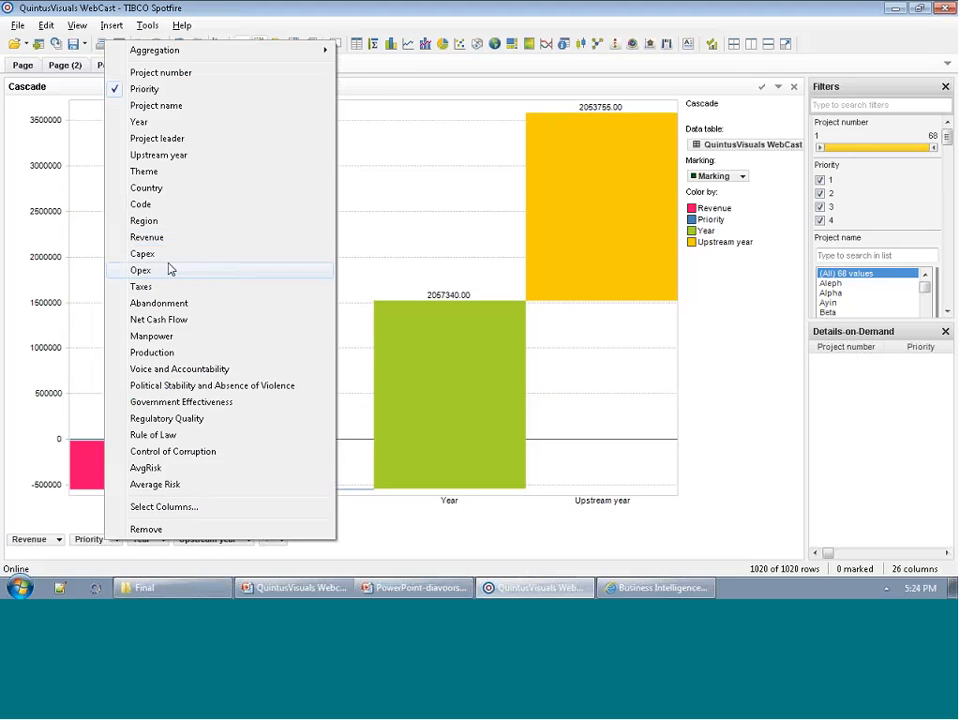
left_click(166, 256)
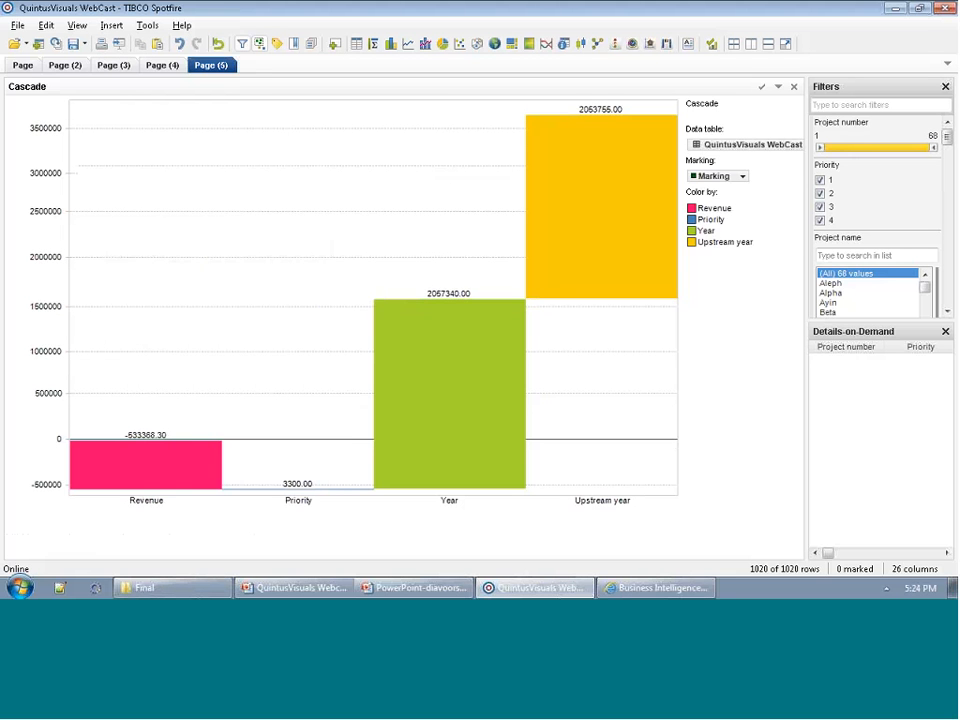
left_click(147, 536)
left_click(190, 269)
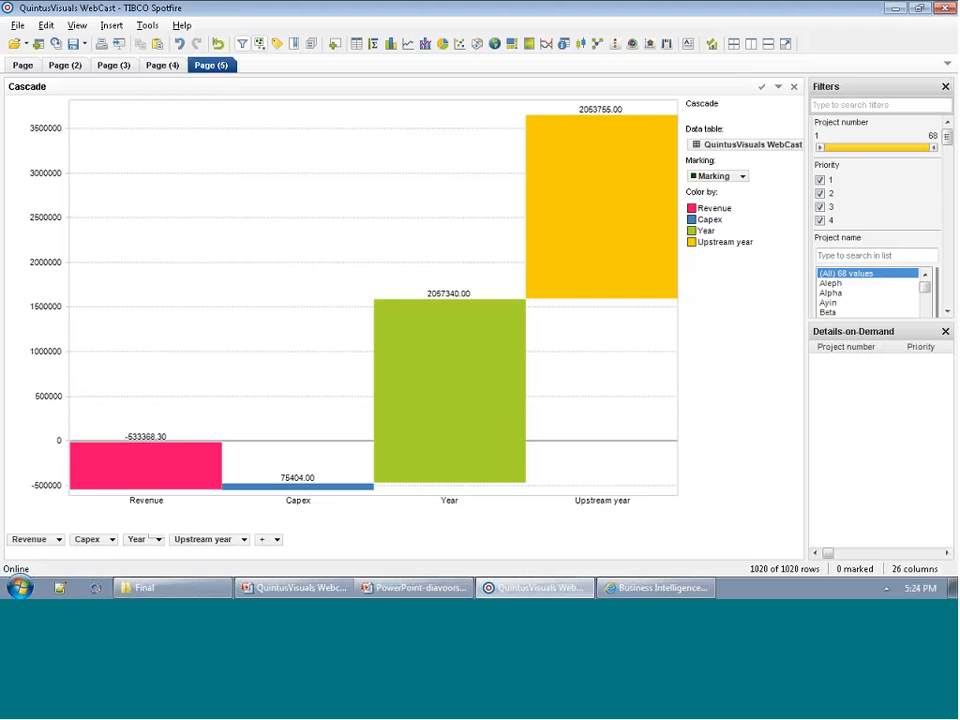
left_click(203, 539)
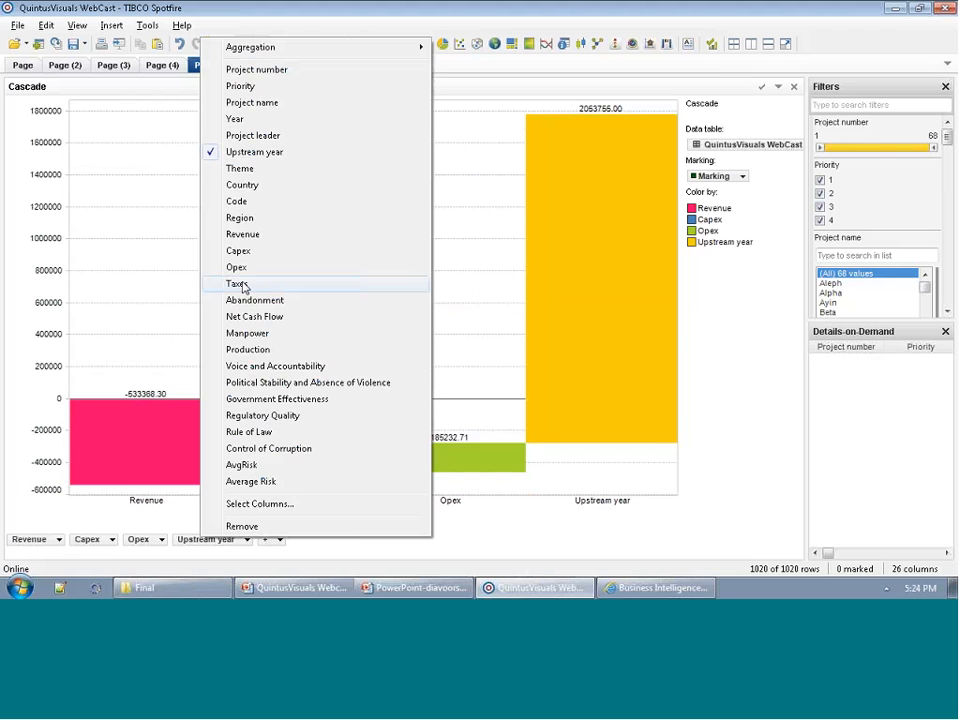
left_click_drag(240, 284, 243, 288)
Append Abandonment and Net Cash Flow to the Cascade's columns and close Details-on-Demand.
left_click(247, 540)
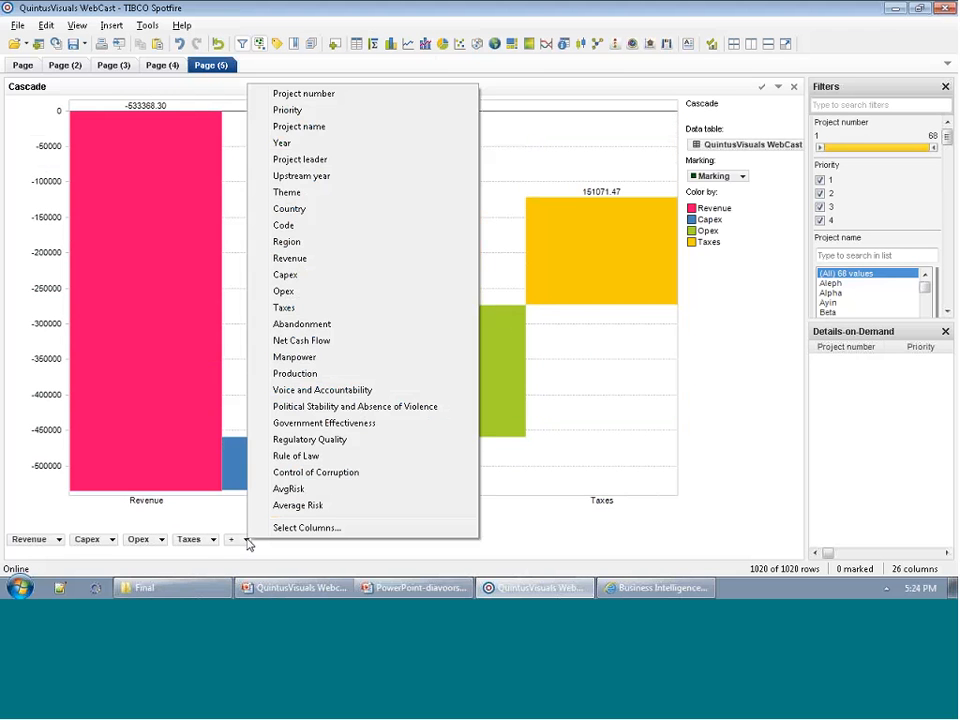
left_click_drag(255, 326, 293, 334)
left_click(136, 539)
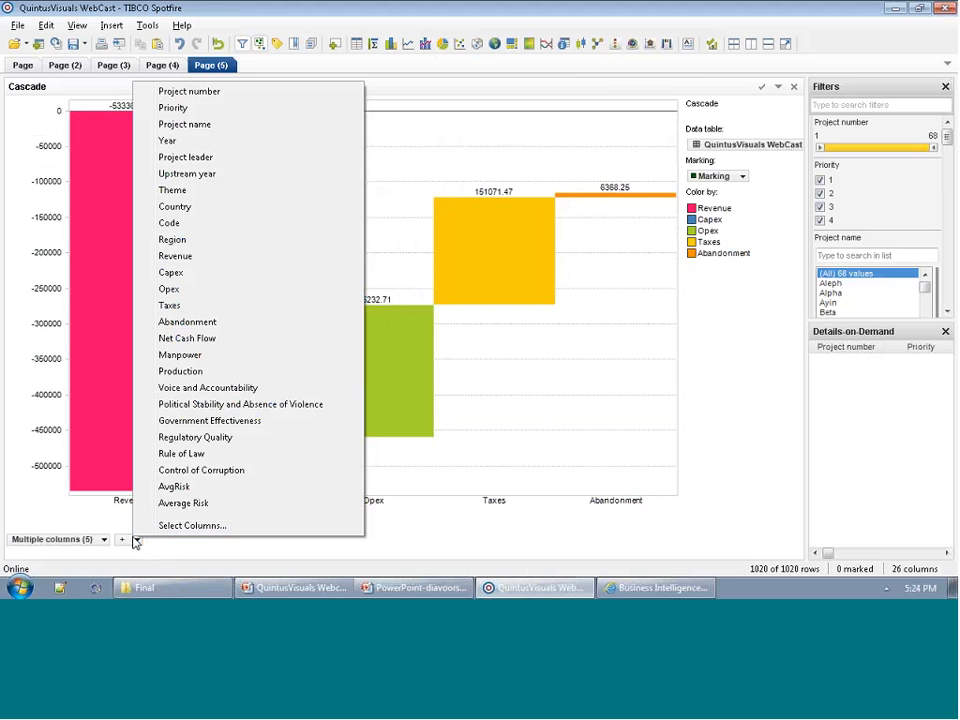
left_click(209, 344)
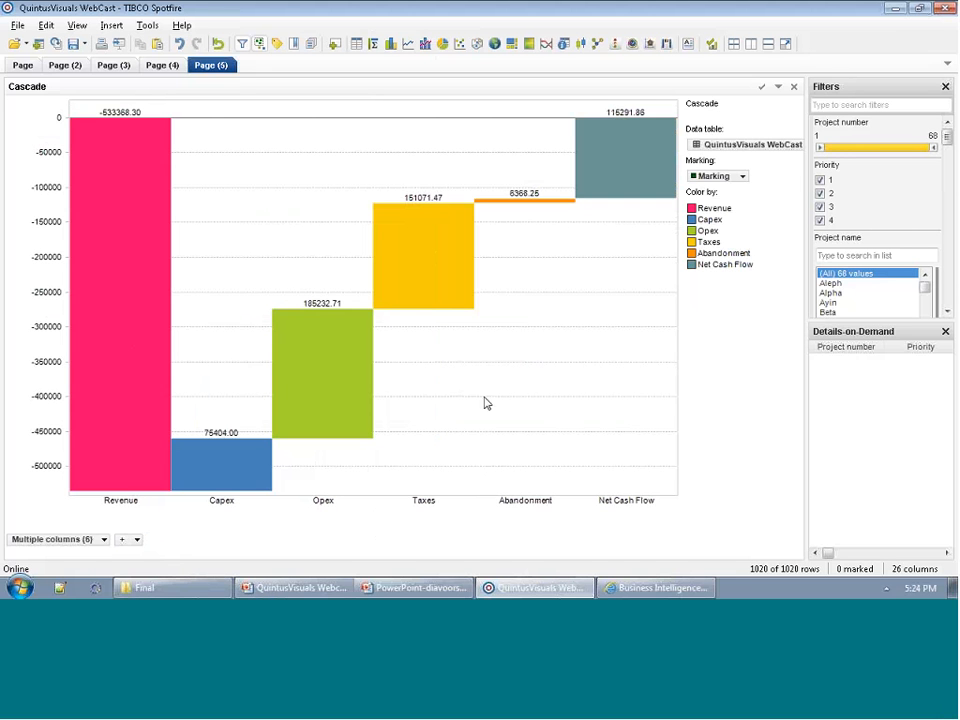
left_click(946, 332)
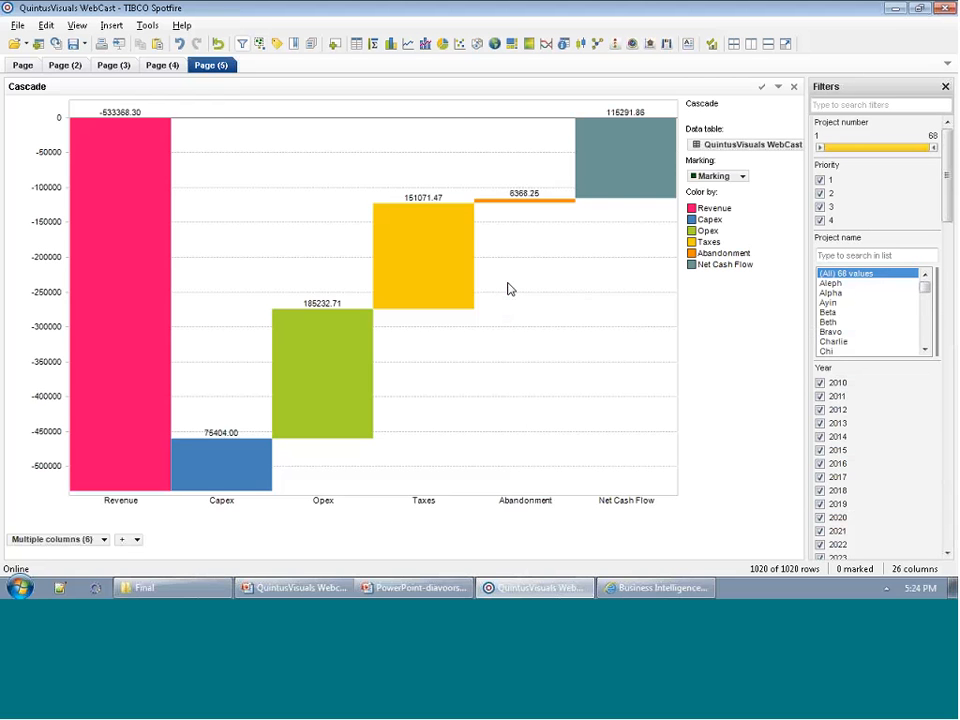
Filter the Cascade to the project named Charlie and restore the filter to all project names.
mouse_move(602, 196)
left_click(834, 342)
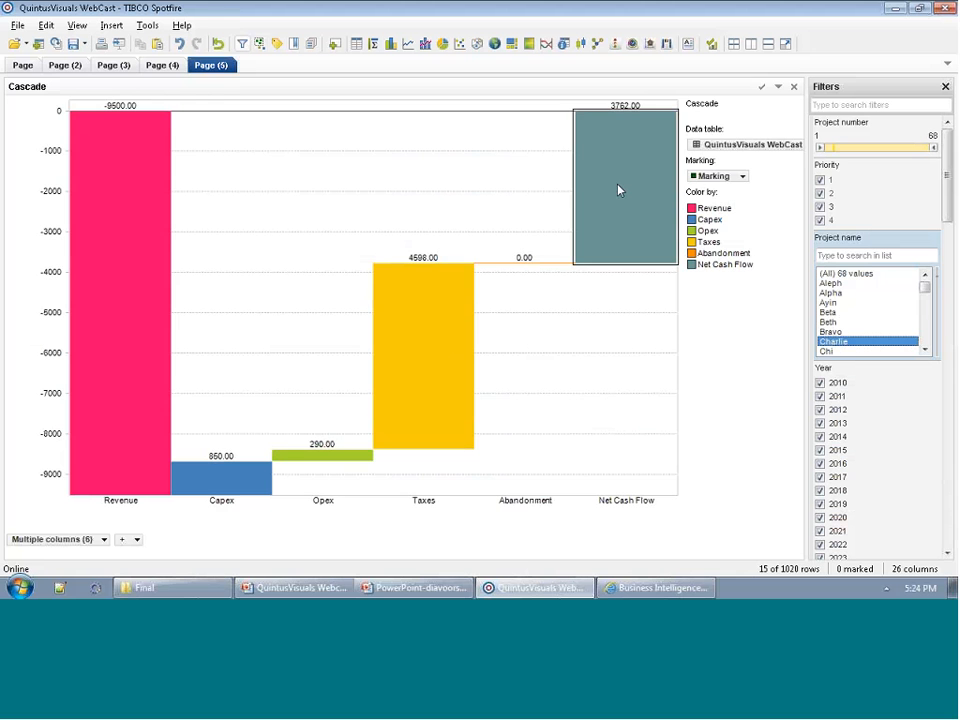
left_click(847, 275)
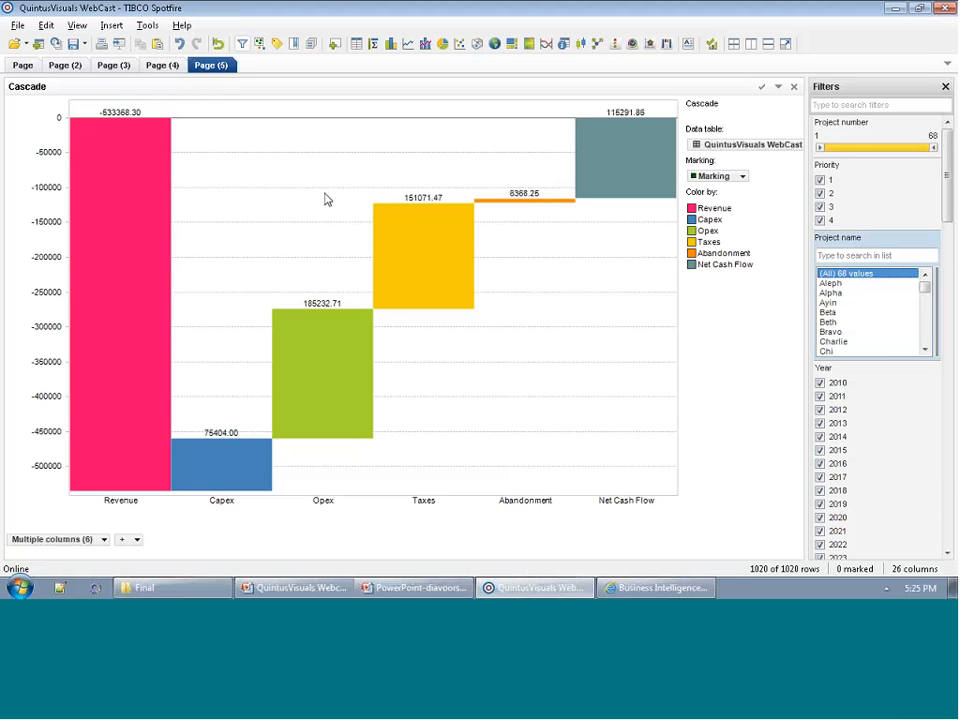
In the Cascade properties, switch the X axis to Automatic row based and move the dialog away from the chart.
right_click(271, 206)
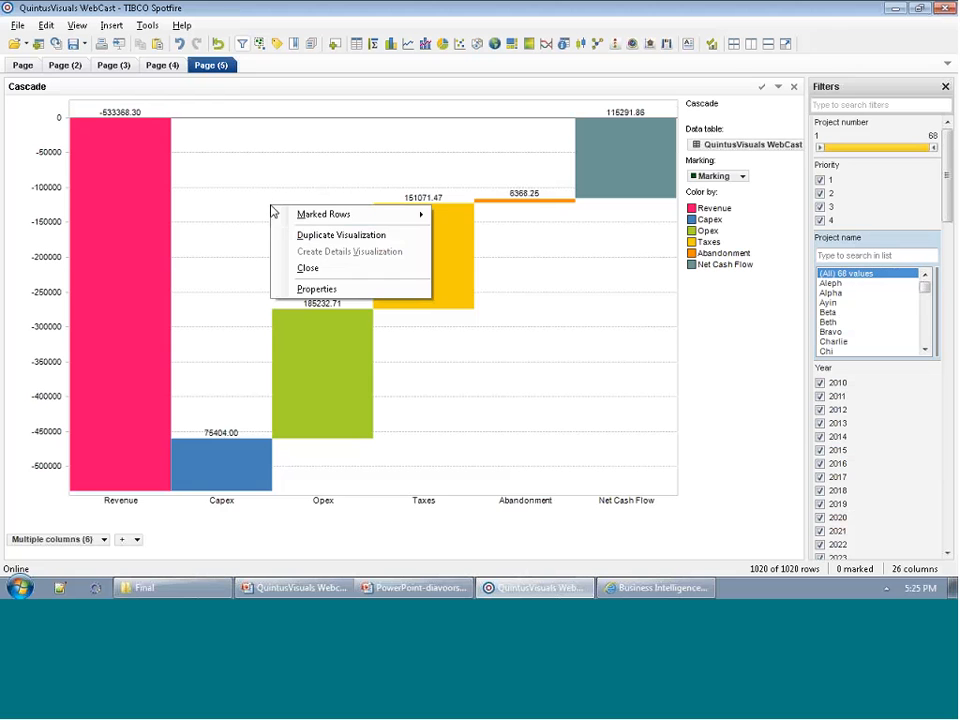
left_click(304, 296)
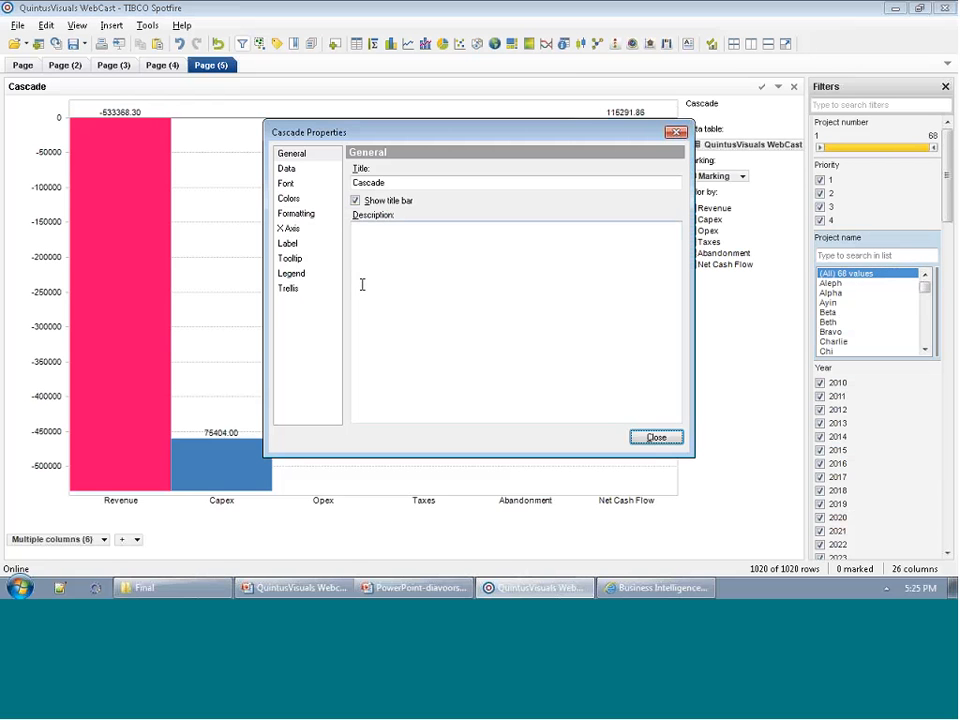
left_click(290, 230)
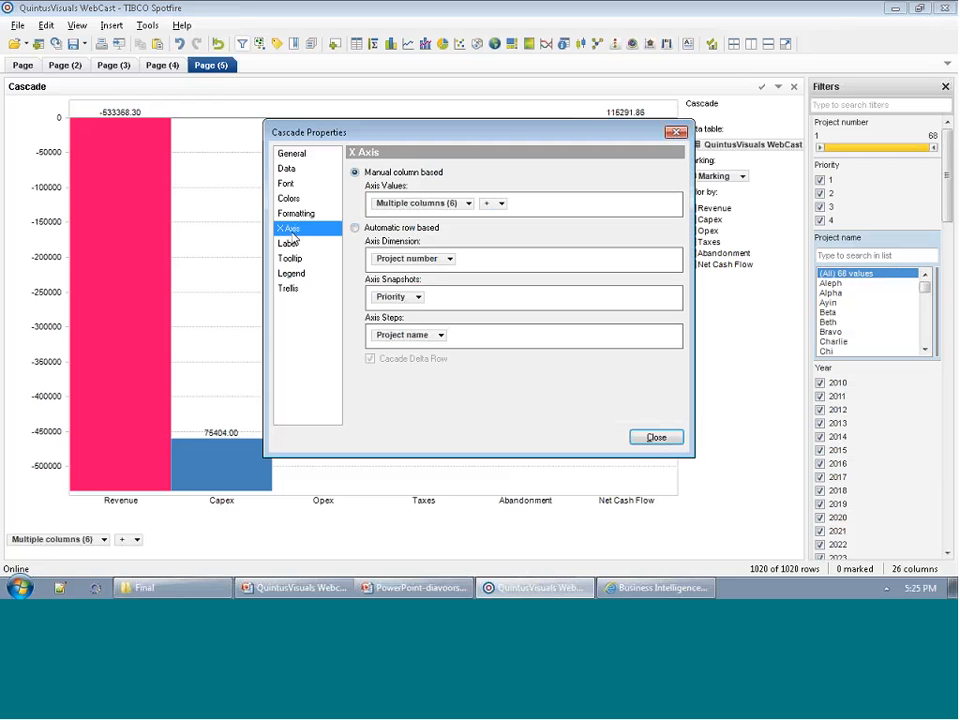
left_click(355, 229)
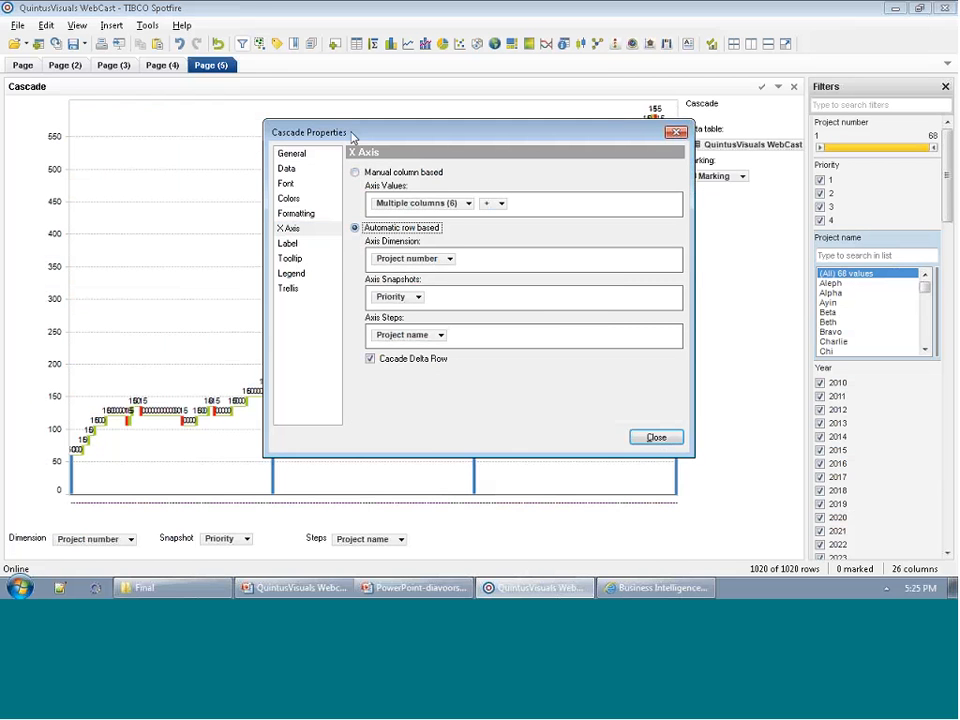
left_click_drag(349, 133, 581, 209)
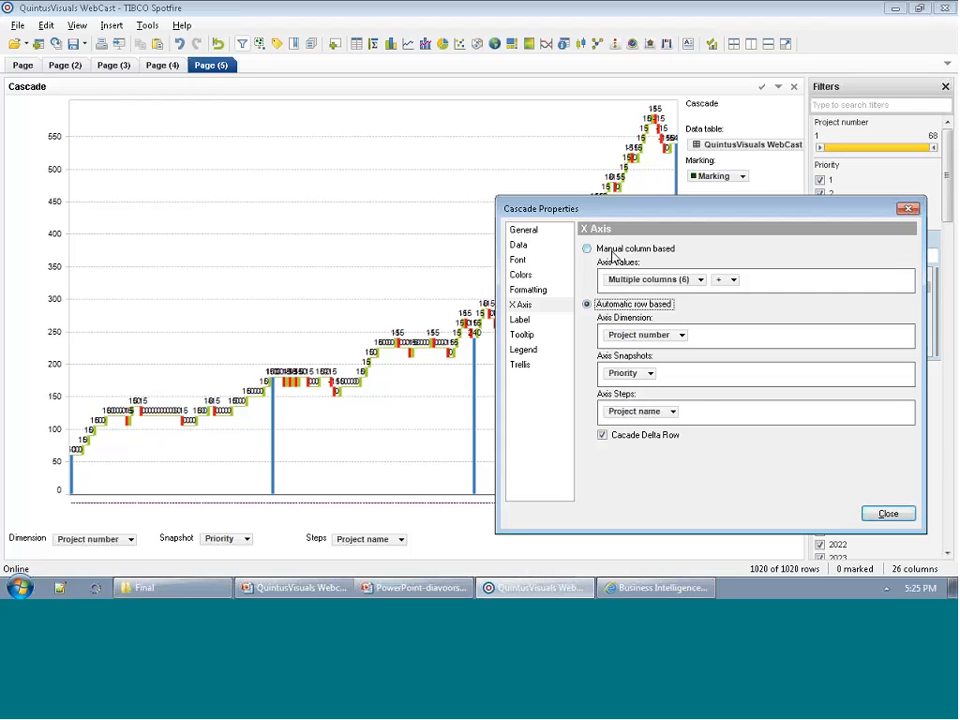
Set the Cascade's axis snapshots to Year, its dimension to Region and its steps to Net Cash Flow, and close the properties.
left_click(655, 375)
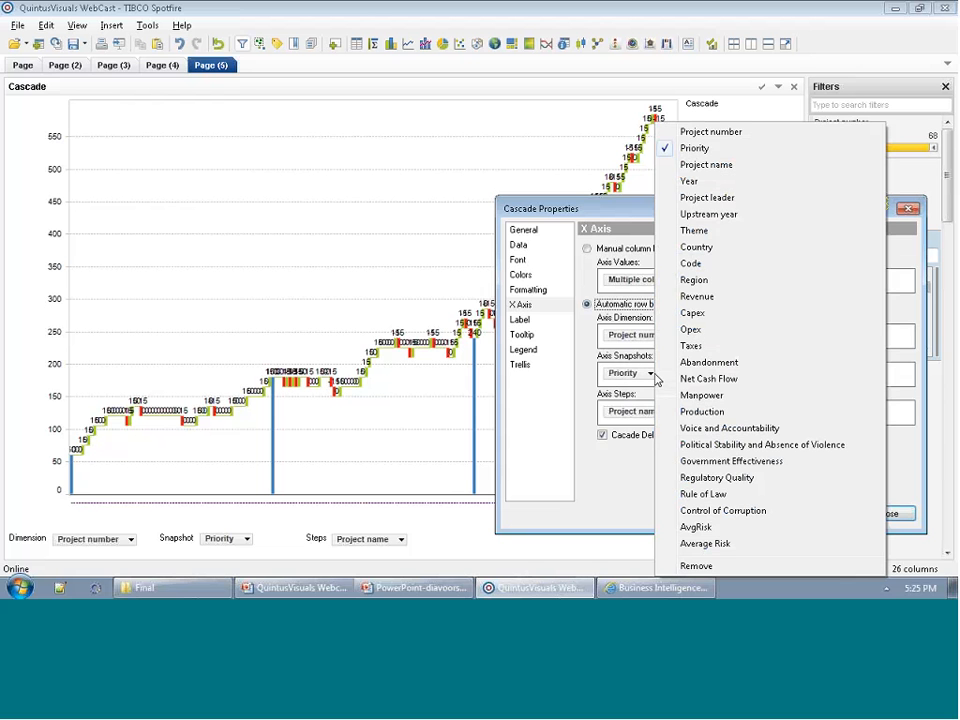
left_click(689, 181)
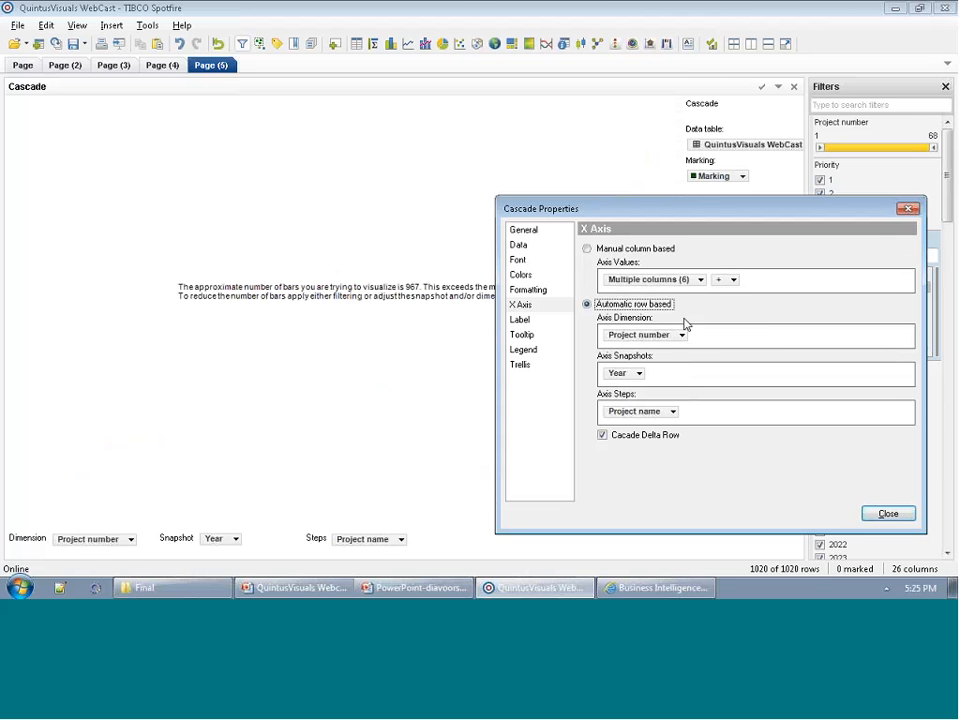
left_click(682, 336)
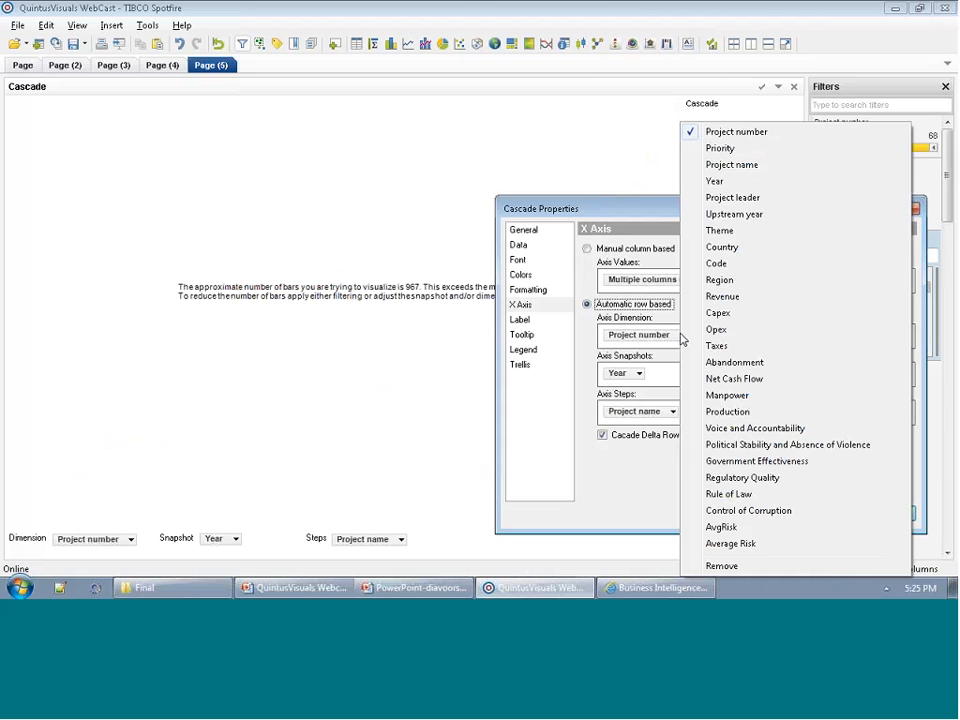
left_click(736, 286)
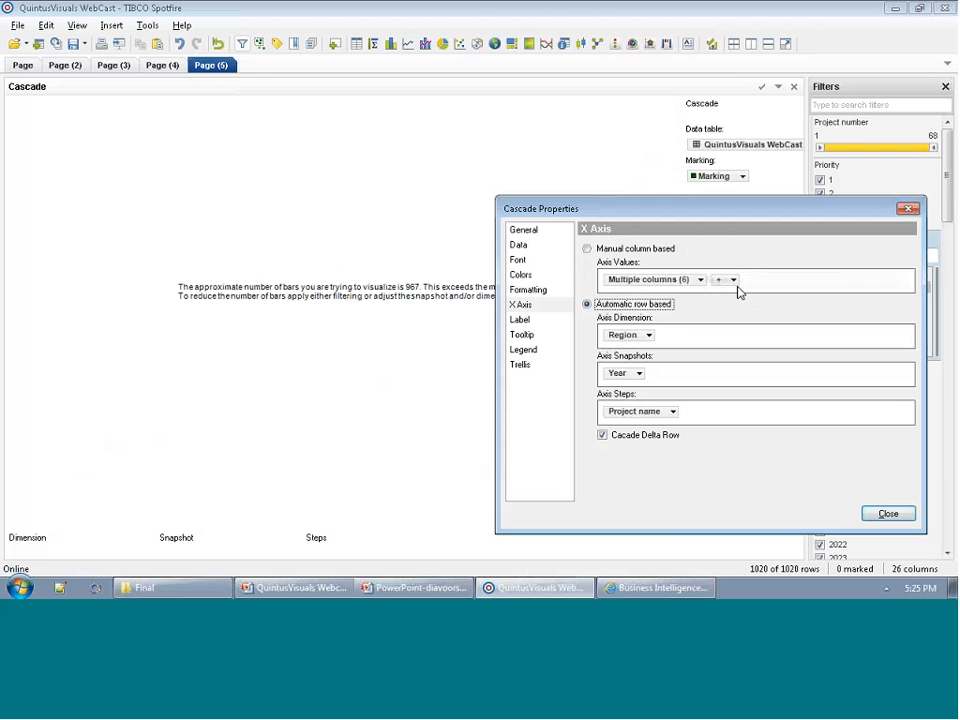
left_click(659, 412)
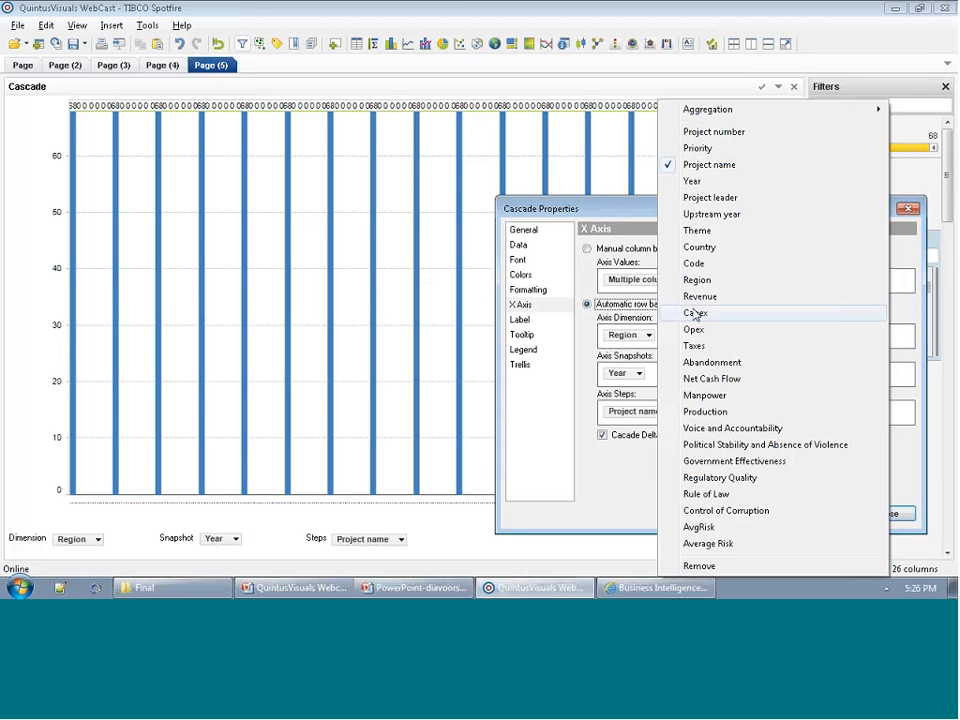
left_click(697, 379)
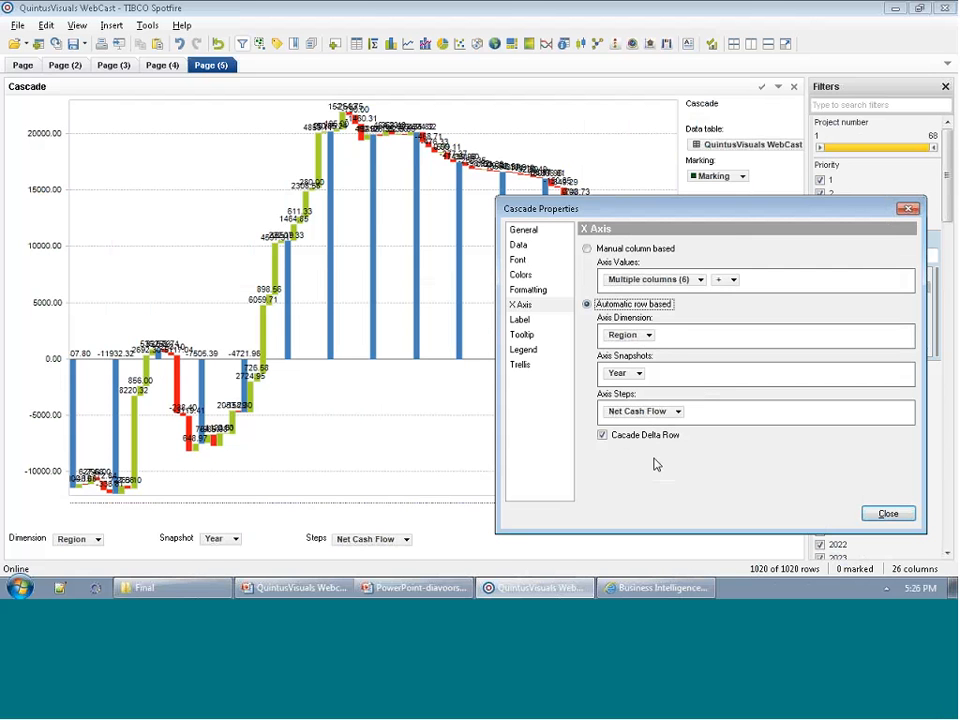
left_click(886, 515)
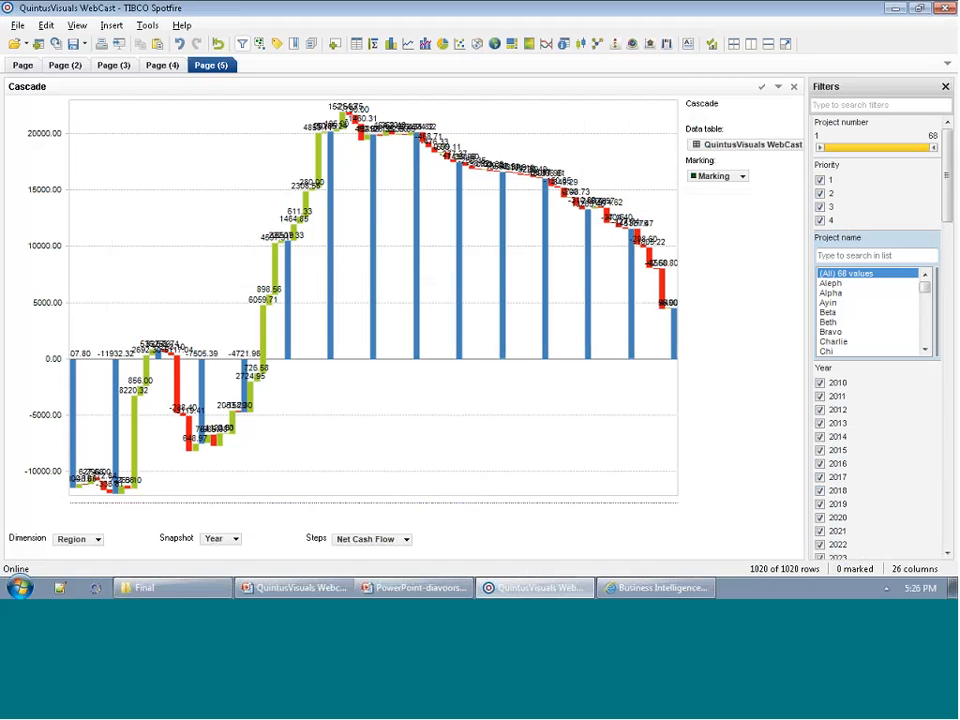
Deselect all values in the Year filter and include only 2010, 2014 and 2015.
right_click(906, 461)
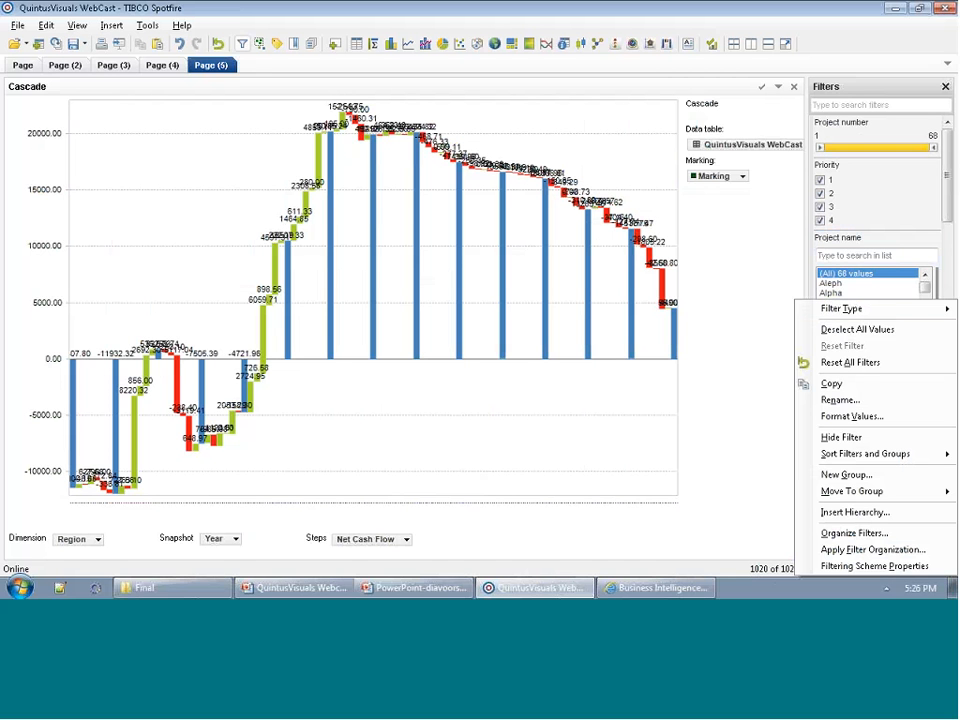
left_click(854, 331)
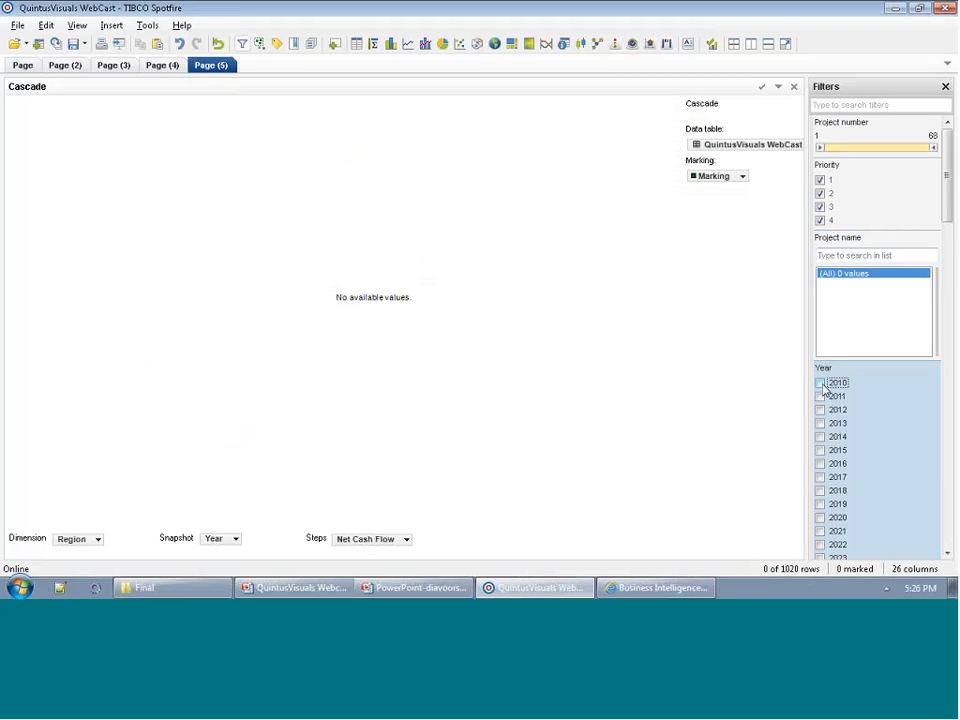
left_click(820, 383)
left_click(820, 437)
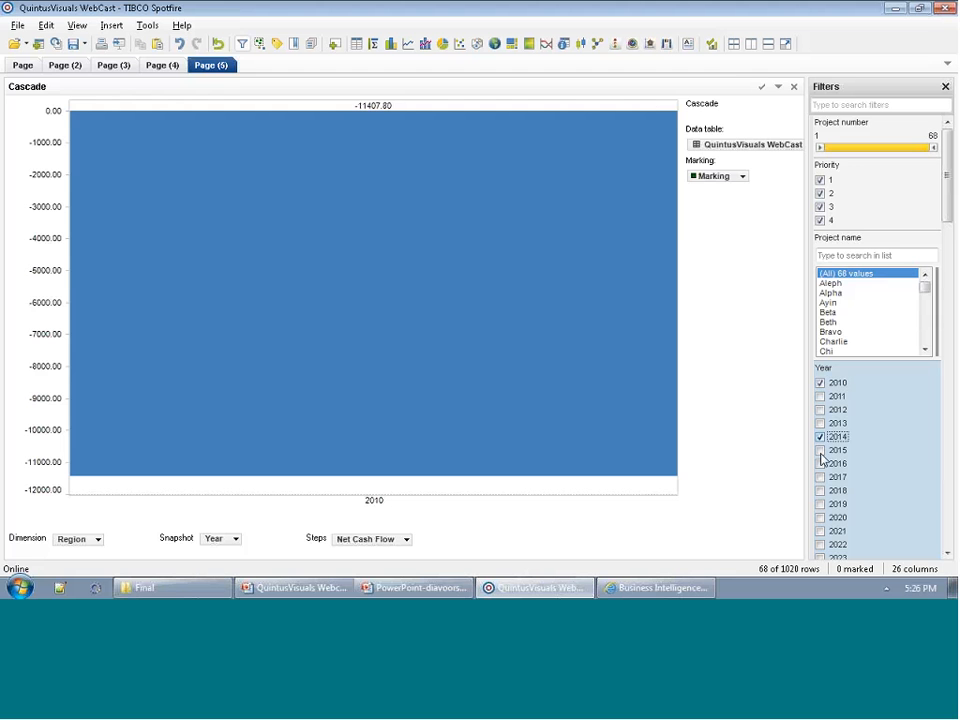
left_click(820, 451)
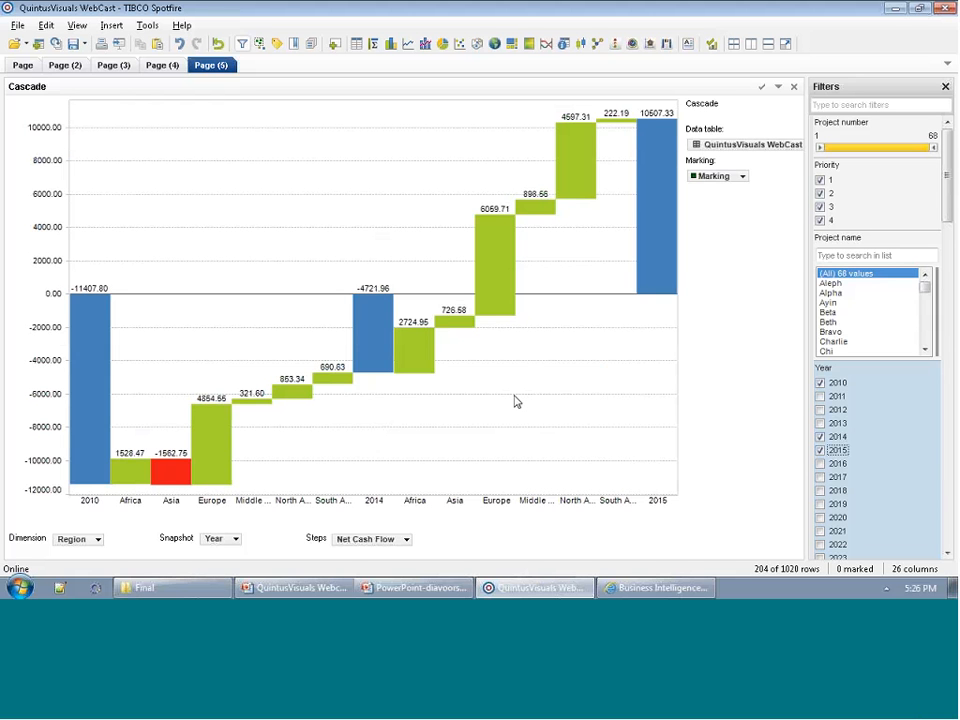
Turn off the cascade delta row option in the Cascade's X axis properties and close the properties.
mouse_move(91, 349)
mouse_move(376, 372)
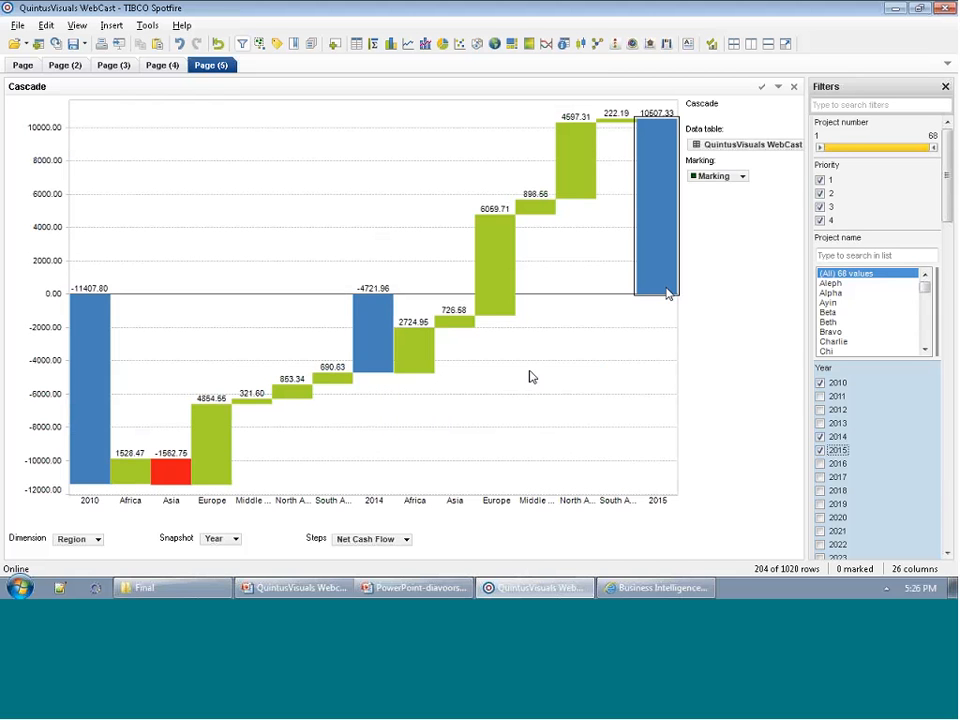
mouse_move(668, 293)
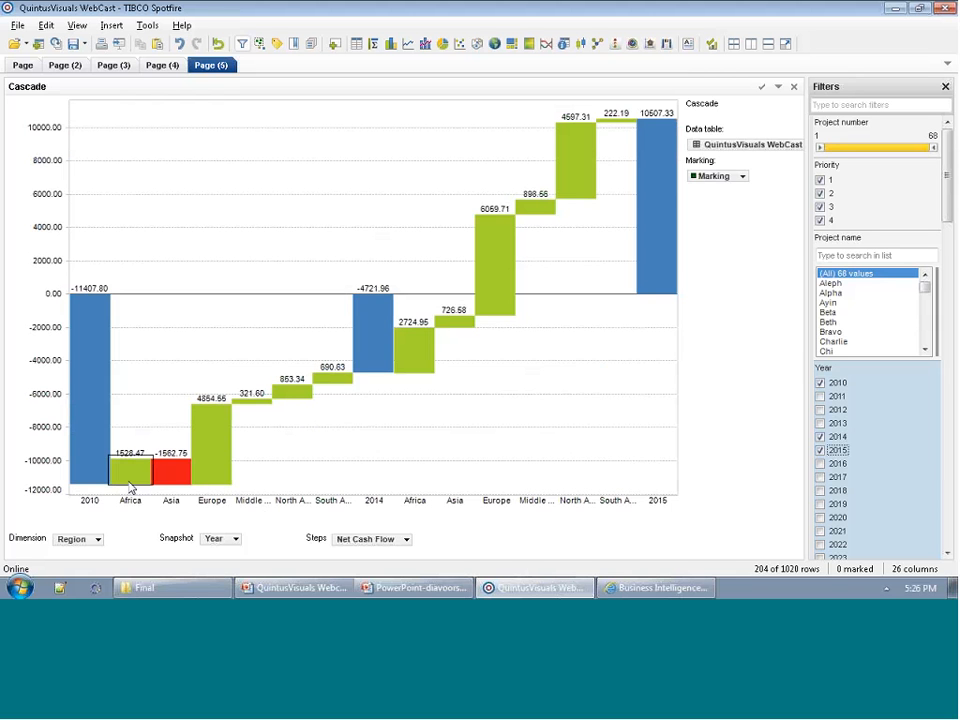
mouse_move(129, 482)
mouse_move(663, 271)
right_click(433, 400)
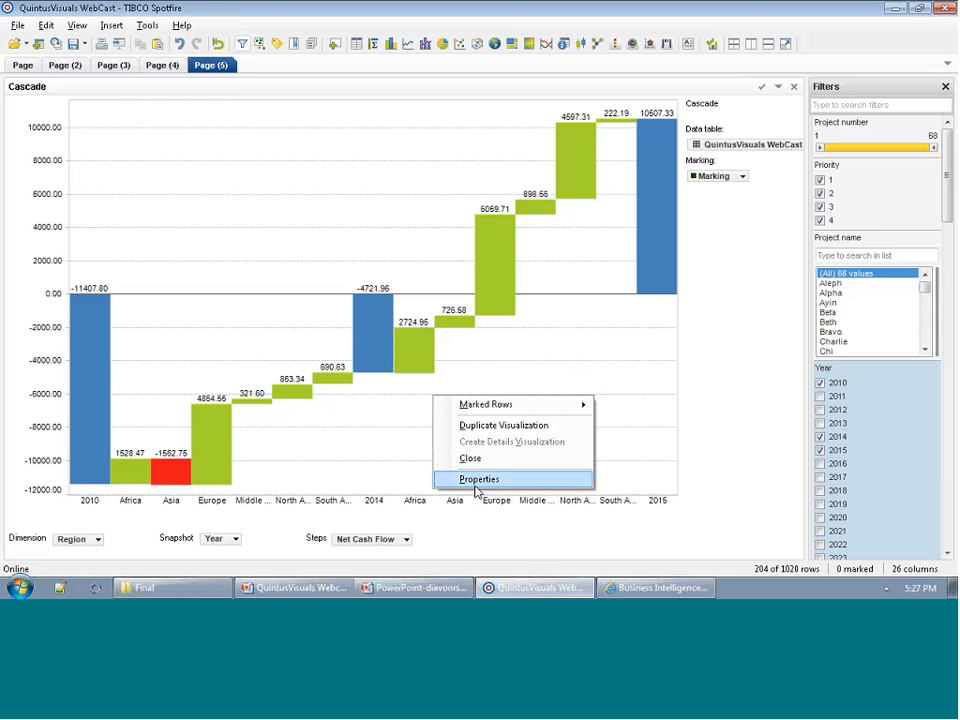
left_click(476, 482)
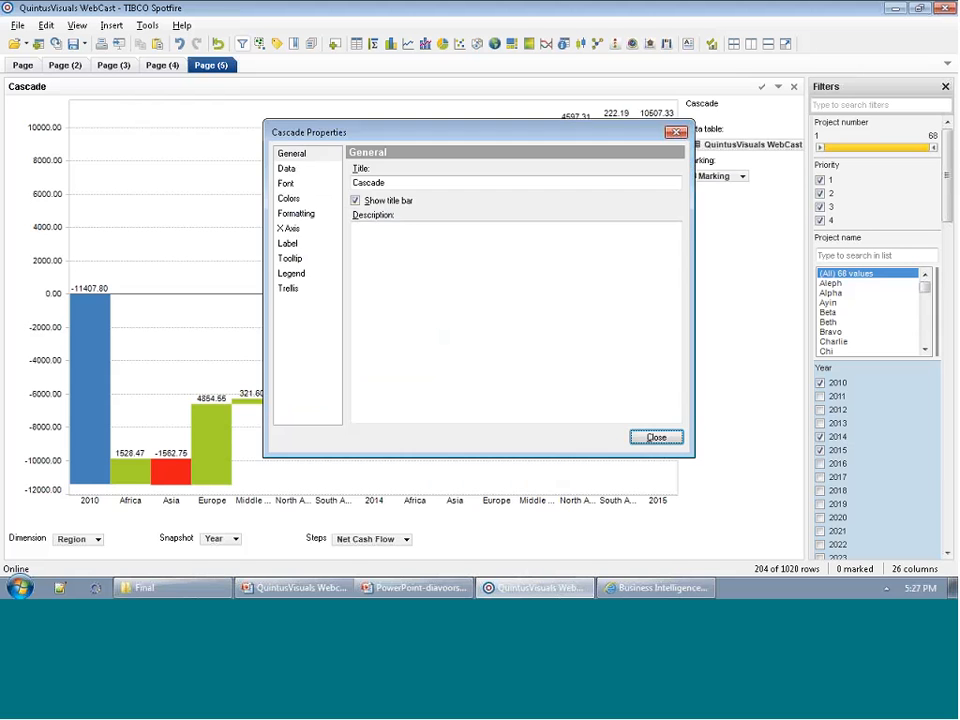
left_click(293, 230)
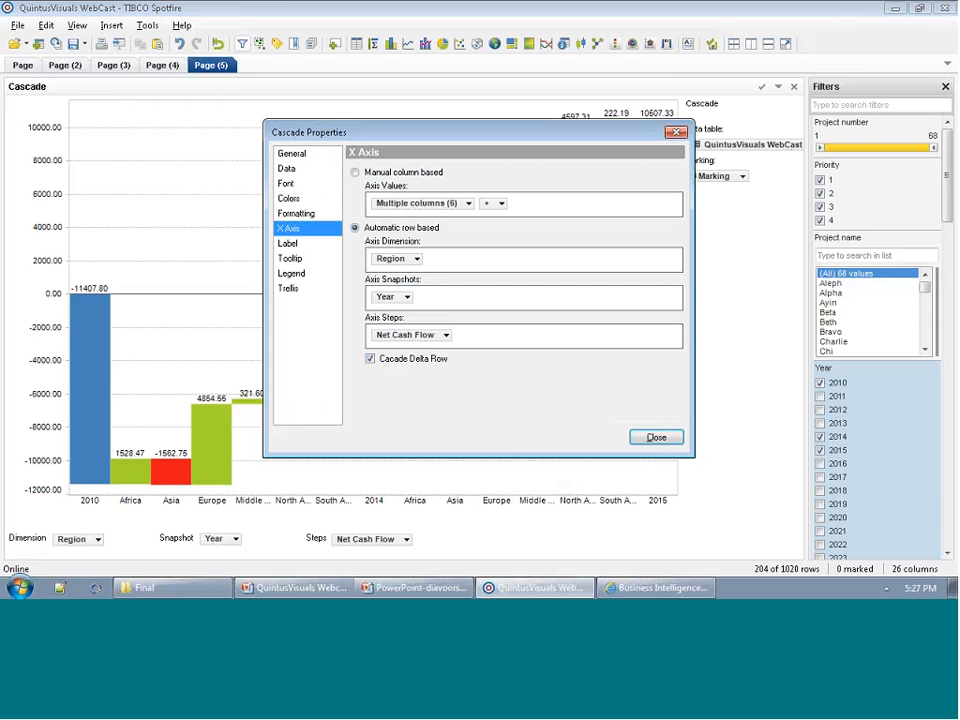
left_click(372, 360)
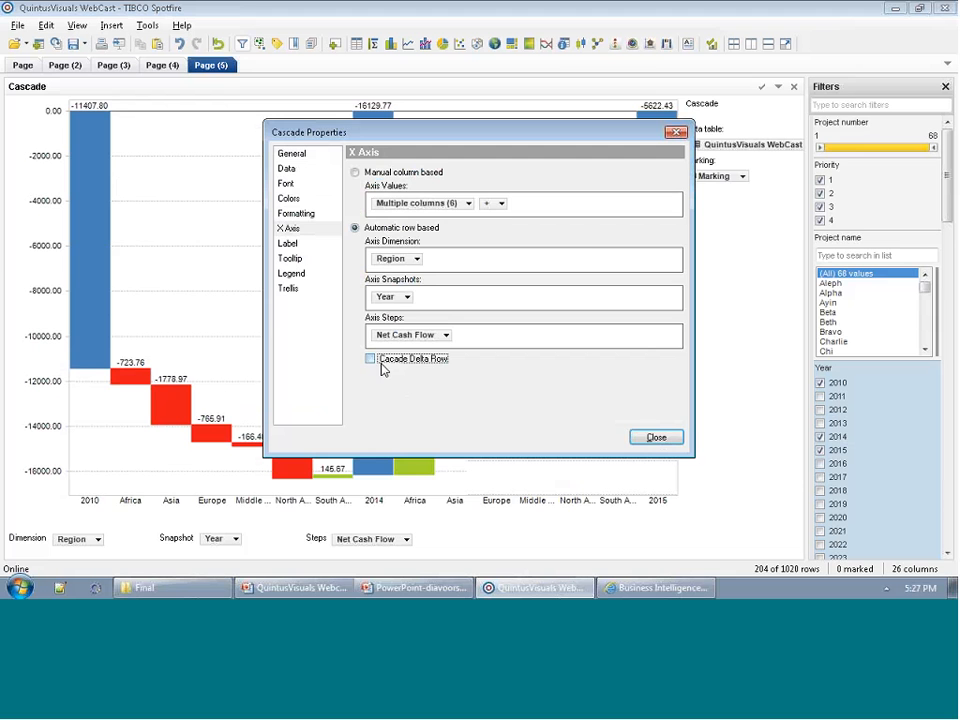
left_click(656, 437)
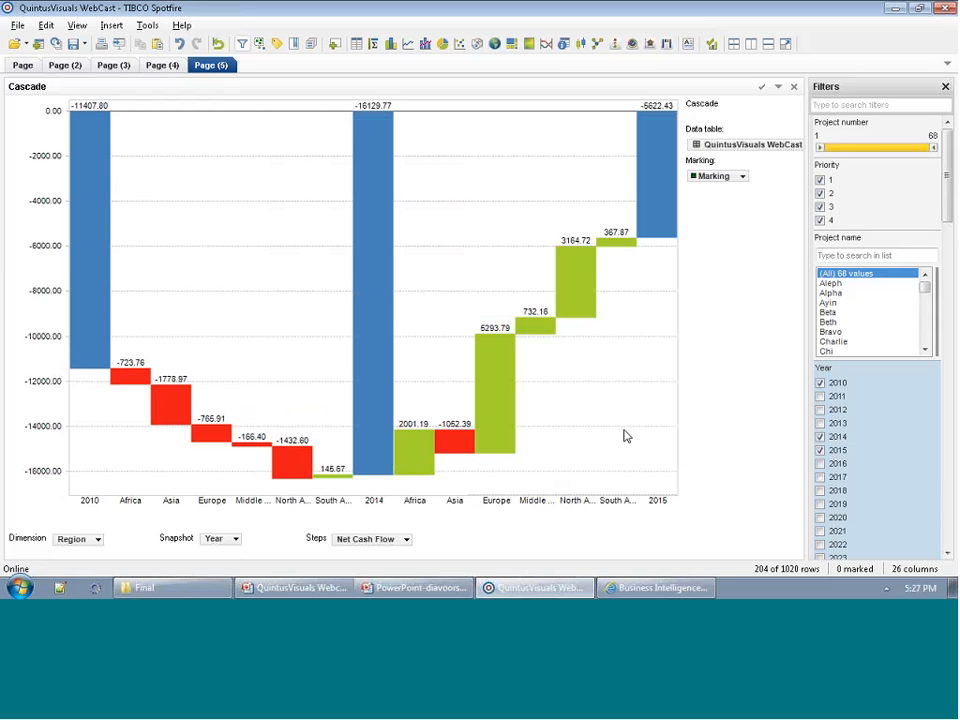
Reset all filters so the Cascade covers every year and project.
right_click(850, 300)
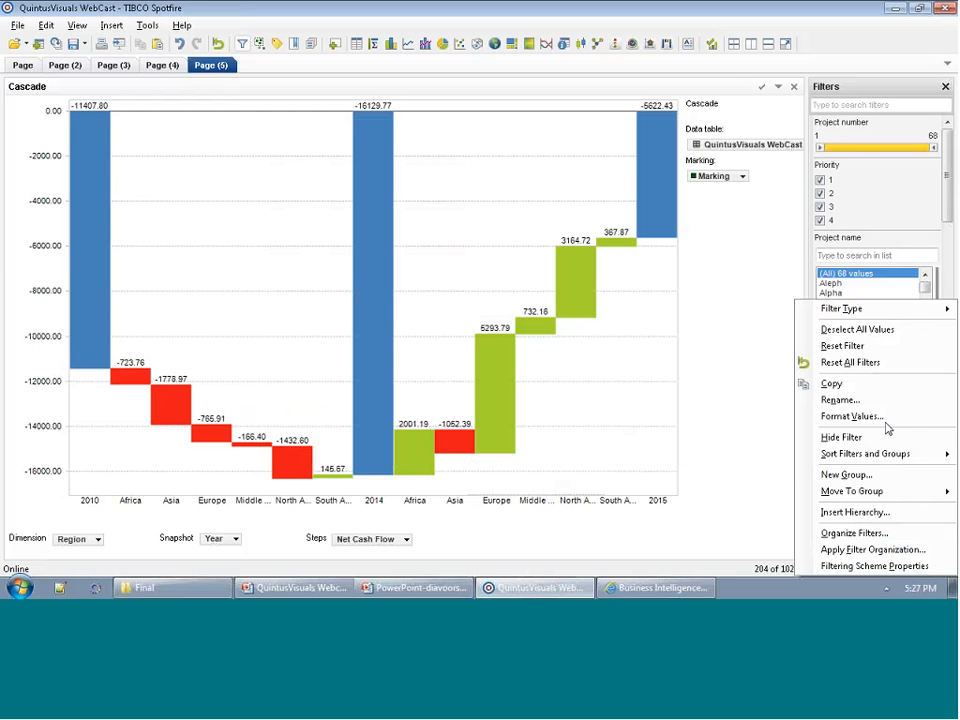
left_click(860, 362)
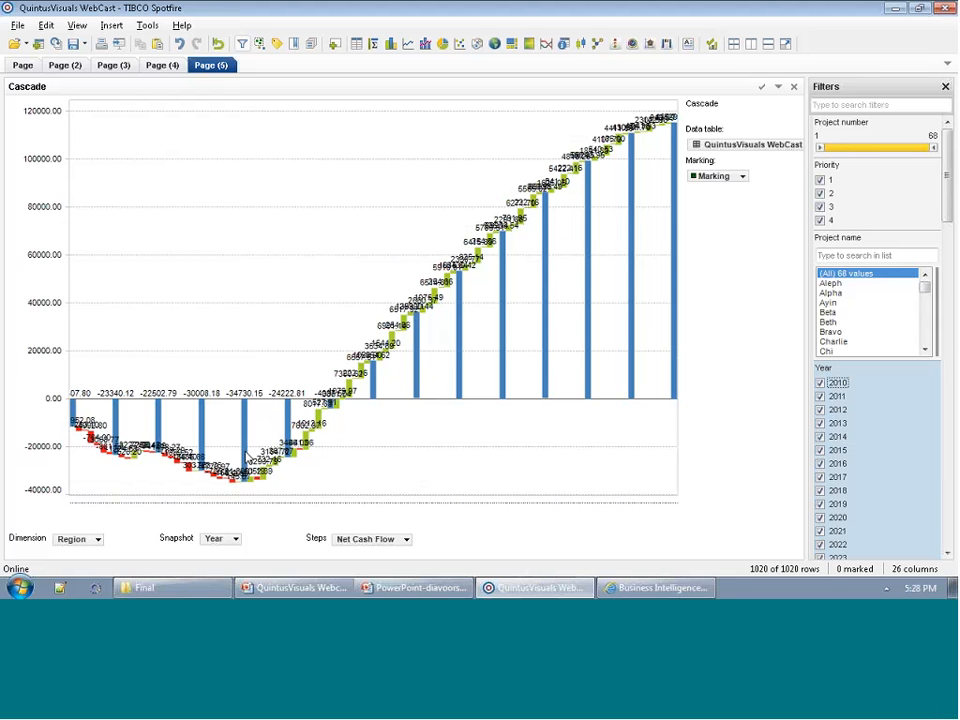
mouse_move(246, 457)
Show the Speed Dial page and save the analysis as library item "QuintusVisuals WebCast 18 april" in the Webcast folder.
left_click(66, 66)
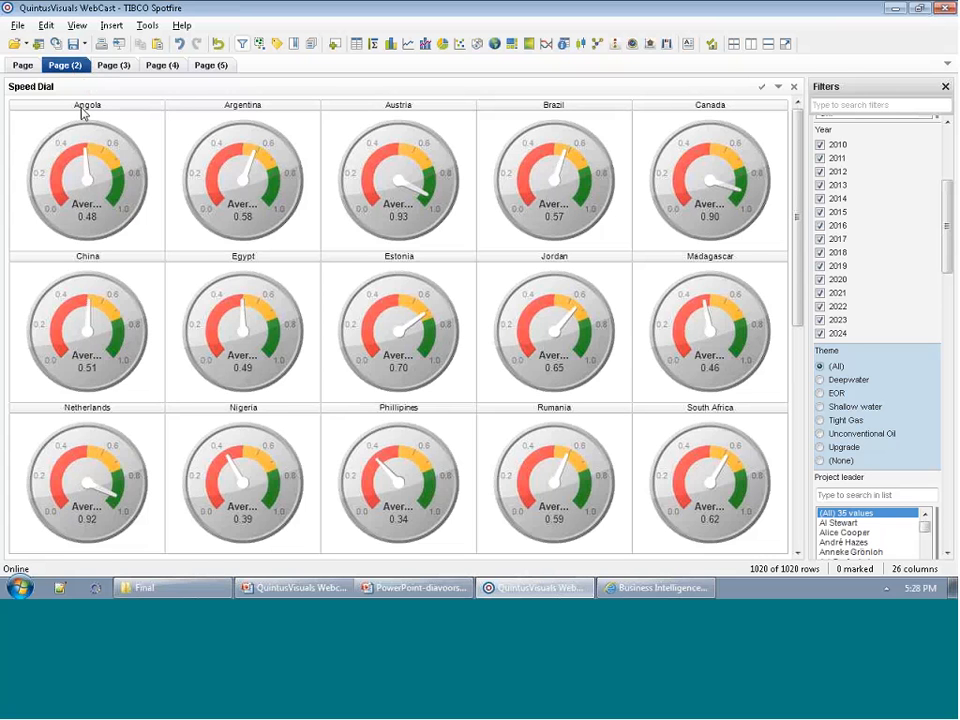
left_click(18, 26)
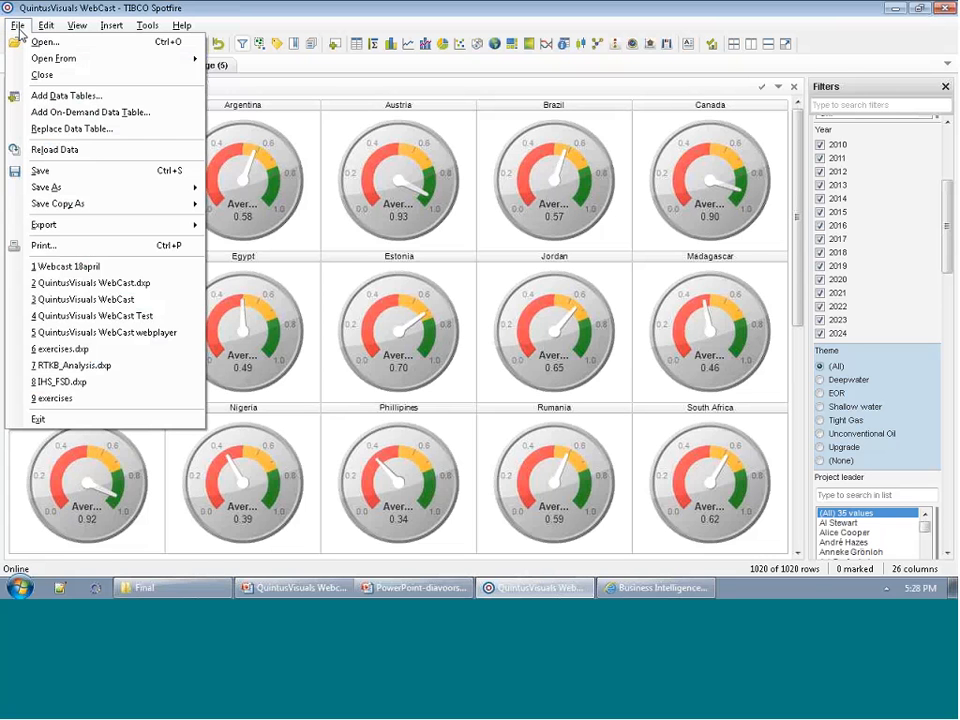
mouse_move(71, 188)
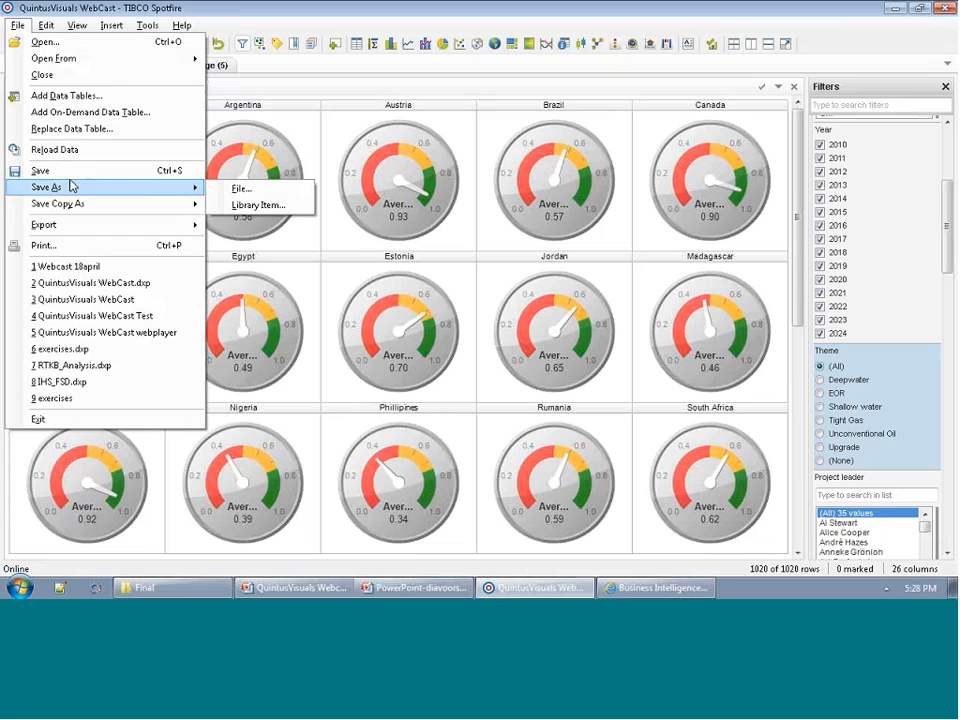
left_click(241, 206)
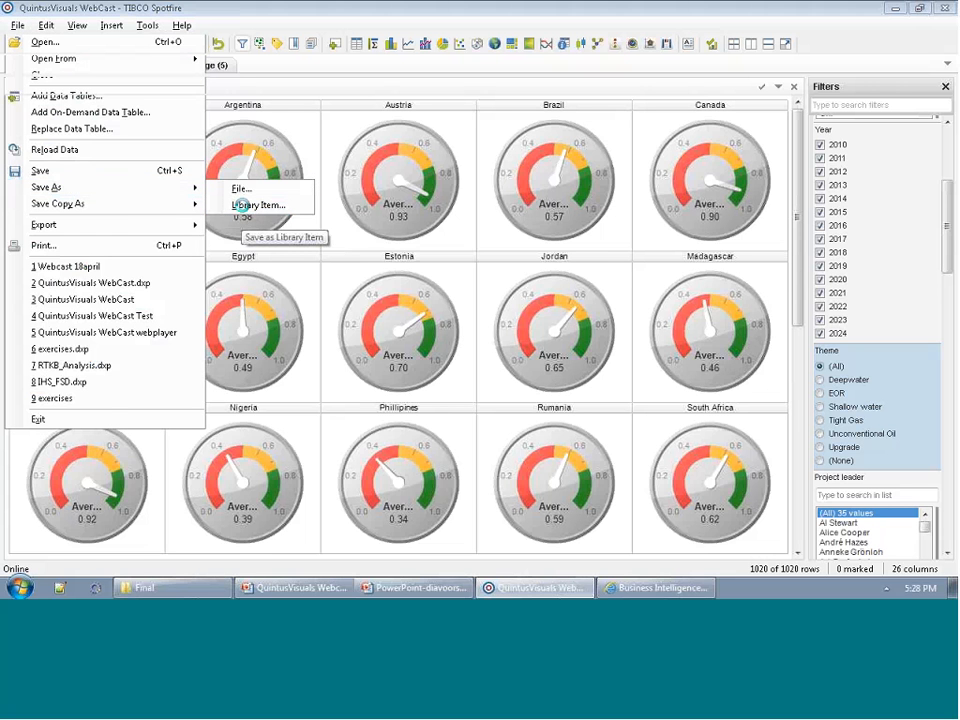
left_click(403, 364)
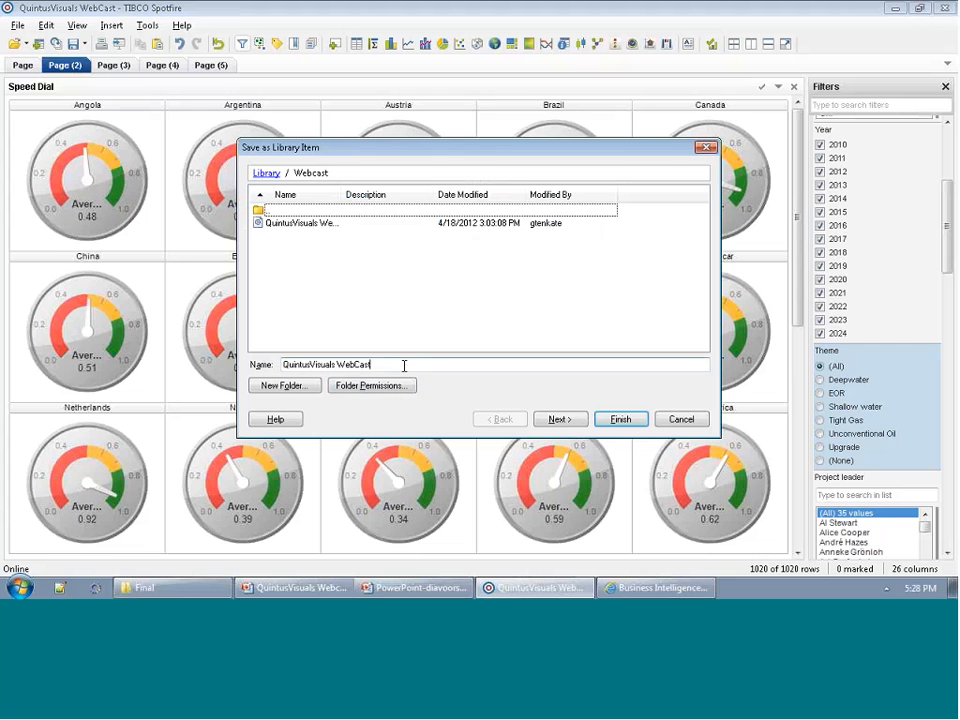
type("1")
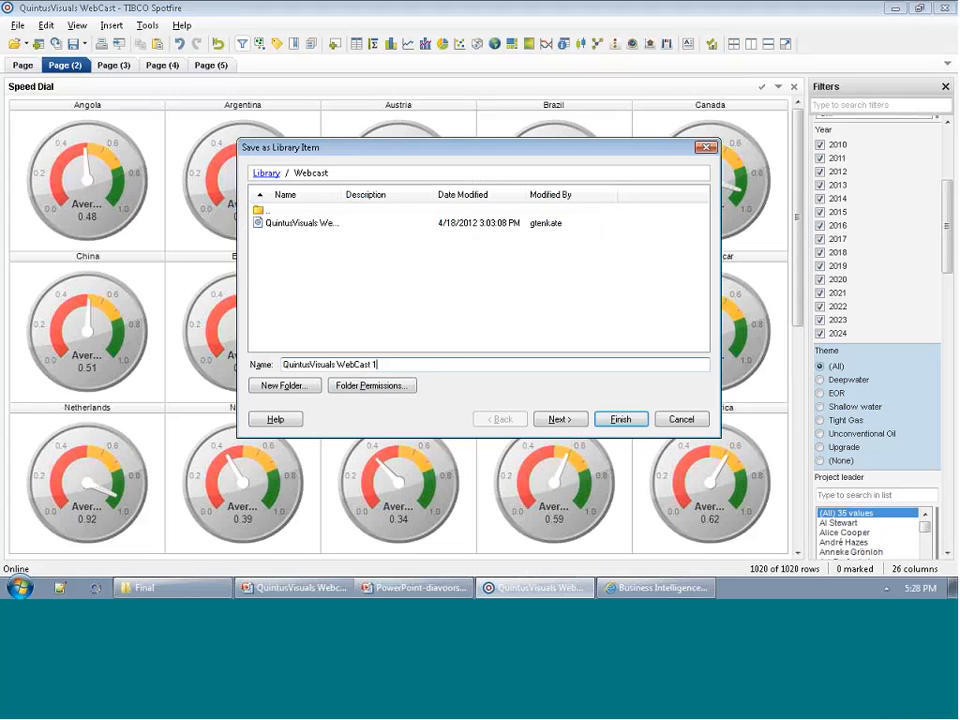
type("8 april")
left_click(557, 419)
left_click(619, 419)
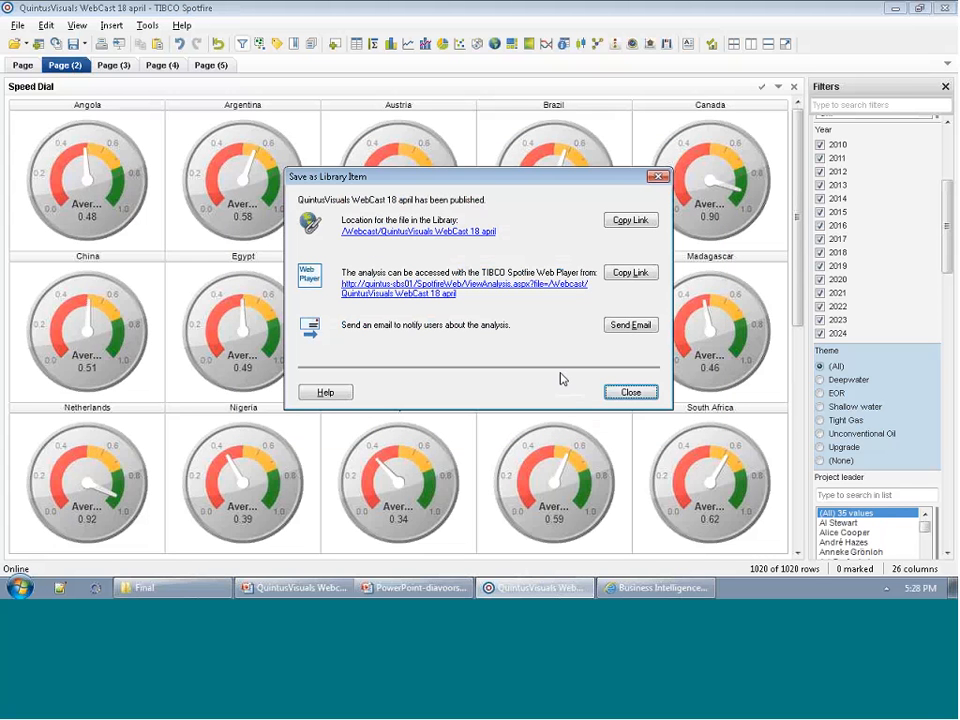
Open the published analysis in the Spotfire Web Player, filter the Speed Dial to project Beth and restore all project names.
left_click(388, 296)
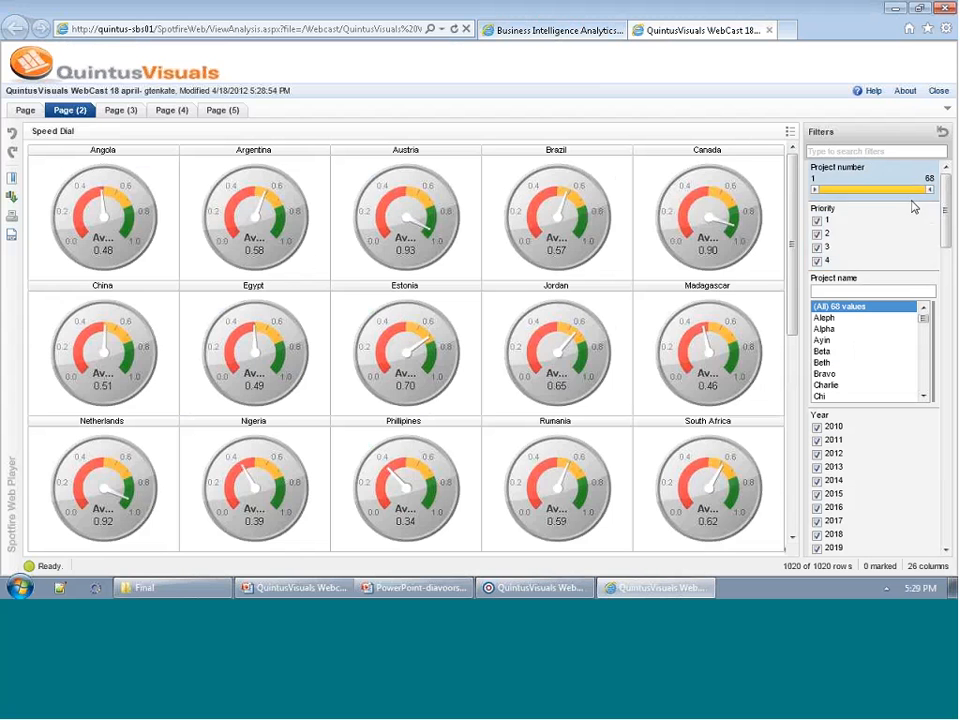
left_click_drag(943, 214, 943, 240)
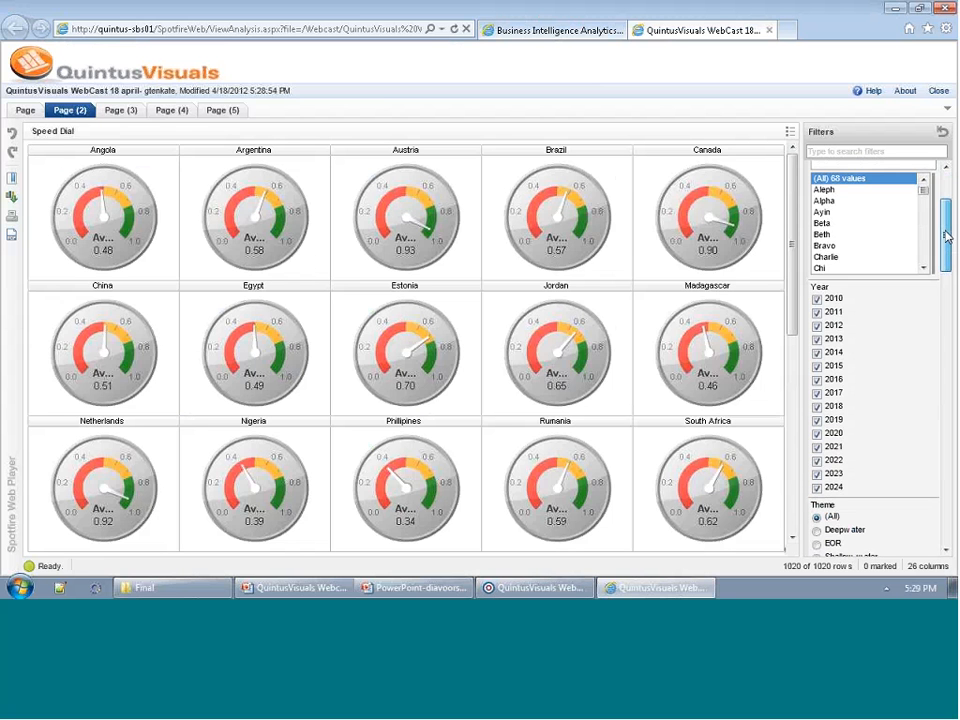
left_click(828, 238)
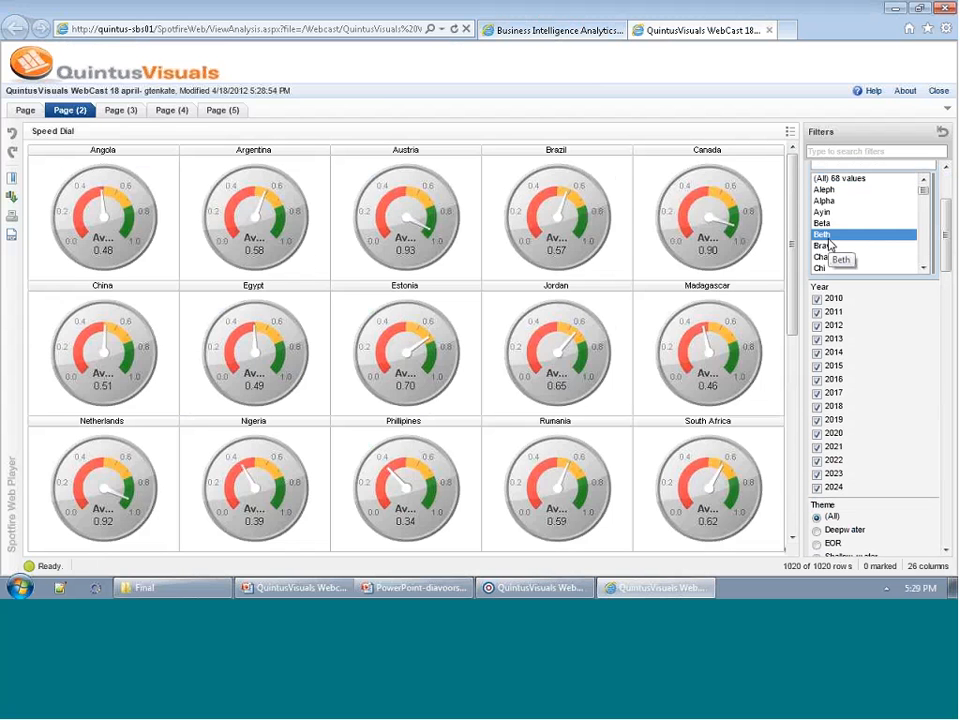
left_click(845, 180)
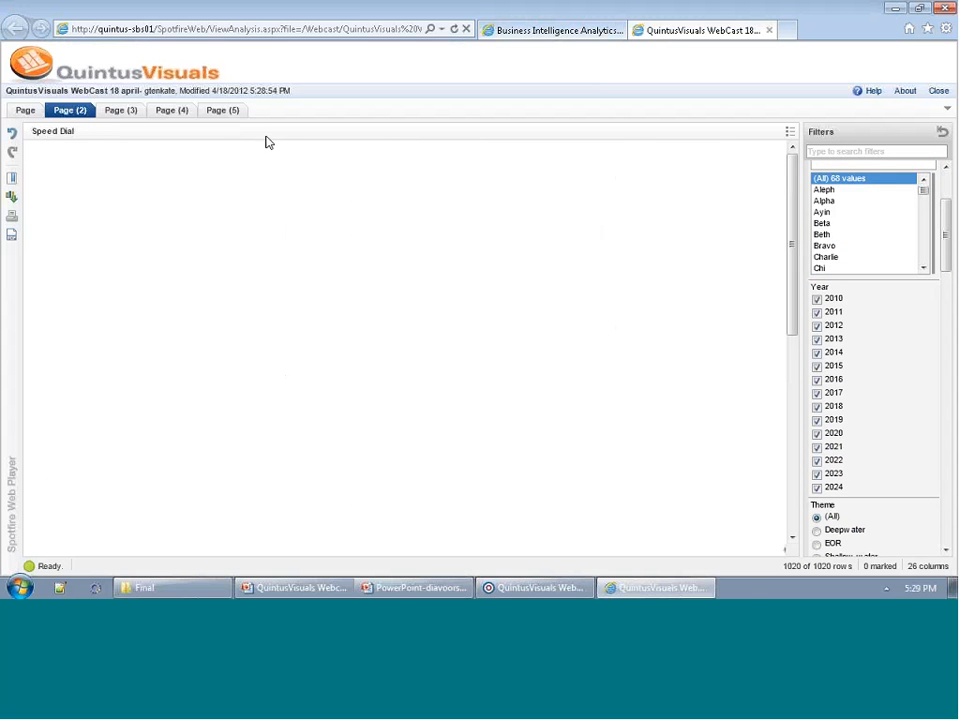
View the published Traffic Light page and the Spider Plot page.
left_click(121, 111)
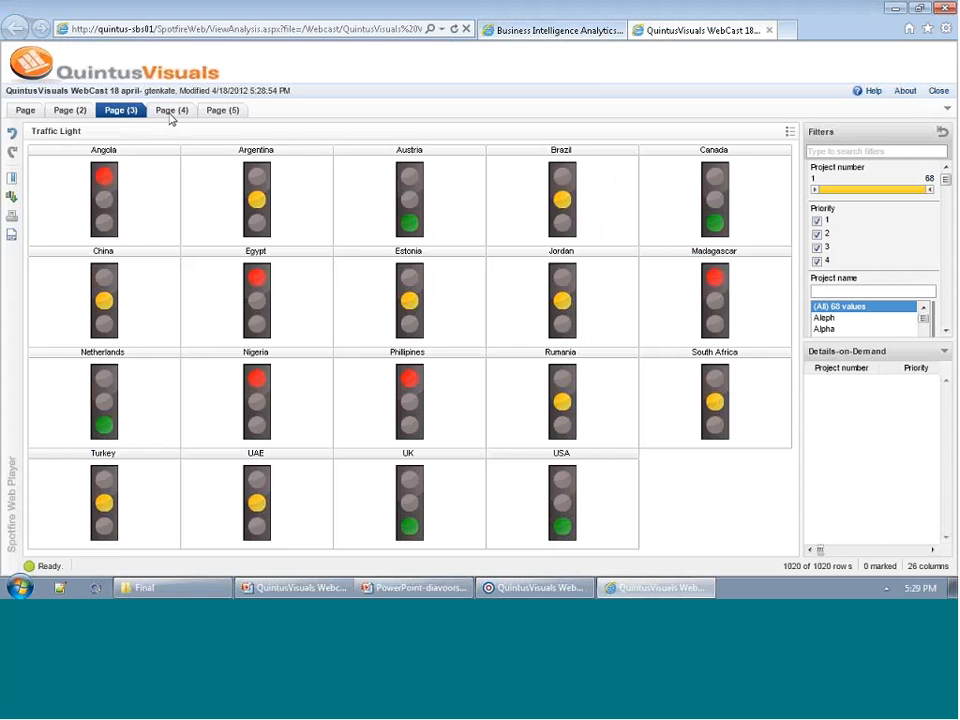
left_click(170, 115)
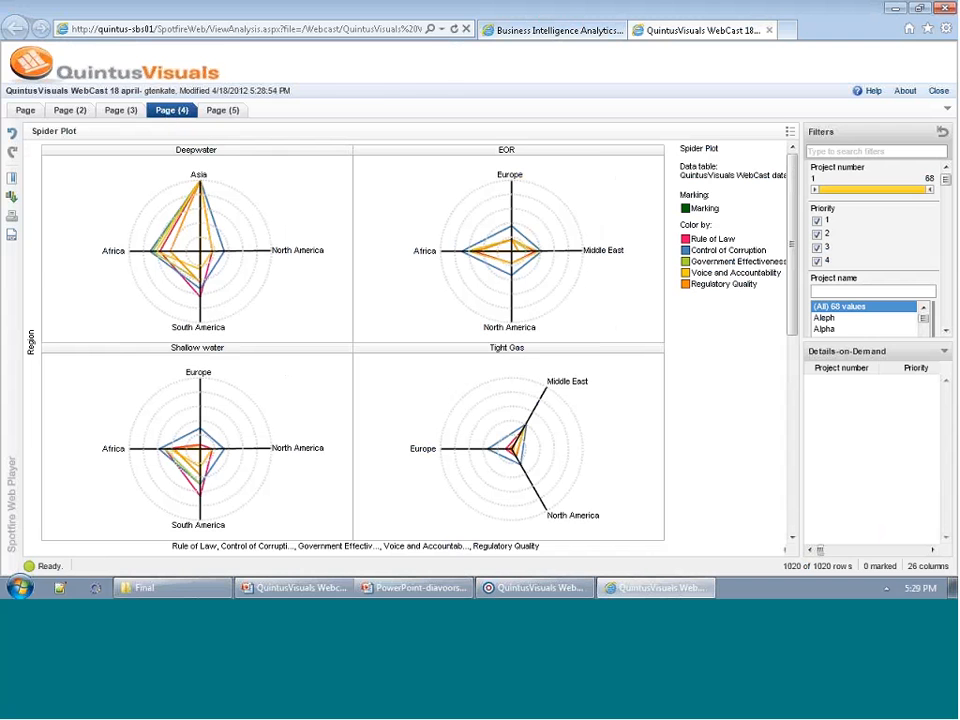
Switch to the QuintusVisuals webcast presentation in PowerPoint, resume the slide show and advance to the slide on how to get QuintusVisuals.
left_click(311, 594)
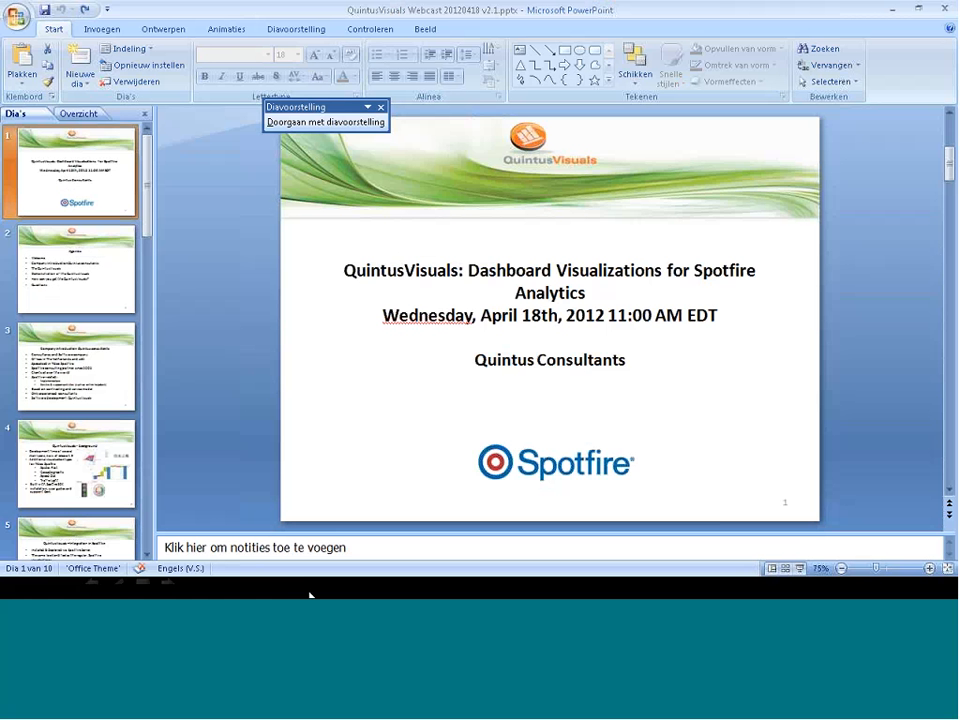
key("alt")
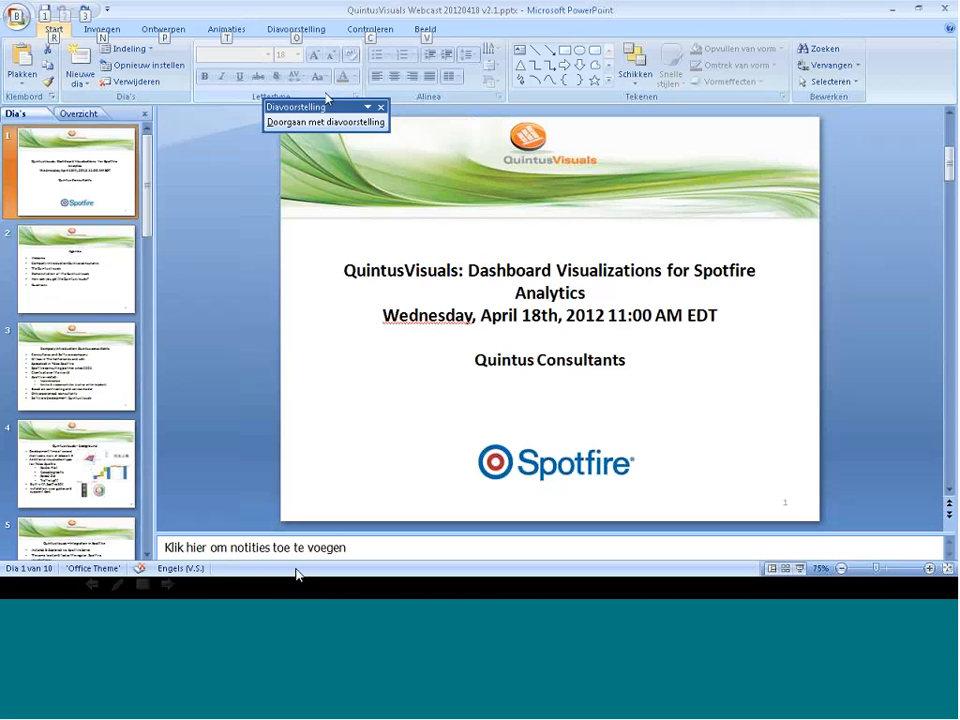
left_click(307, 129)
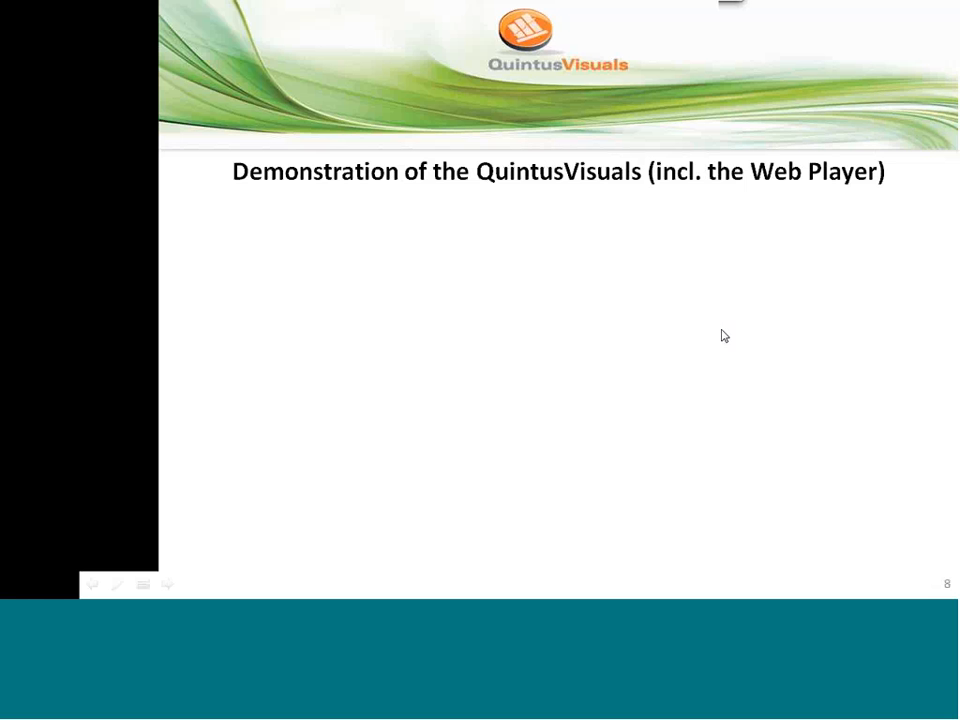
left_click(828, 334)
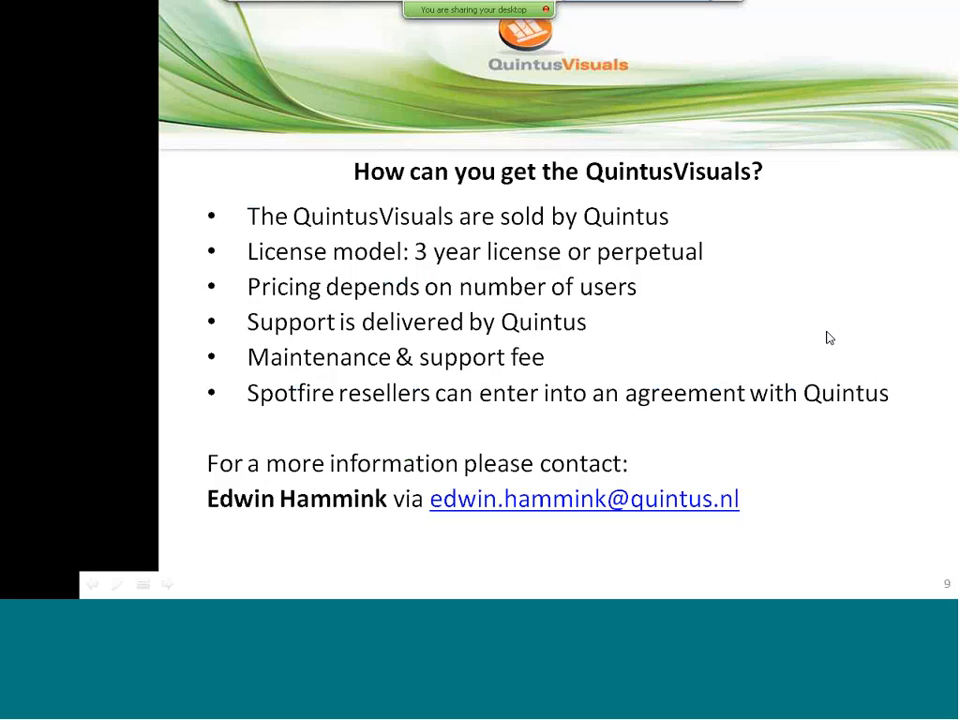